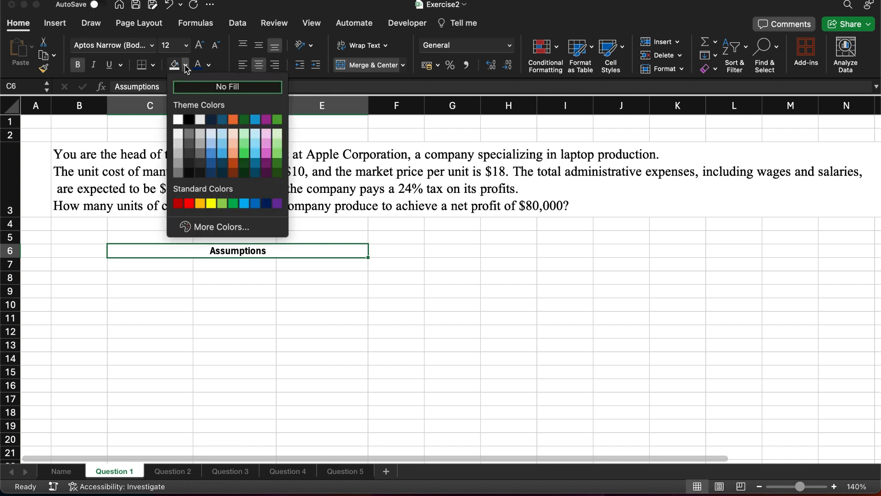
Step: Fill the merged Assumptions heading with light blue and enter the label "Qty of goods(laptops)" in C8
left_click(221, 147)
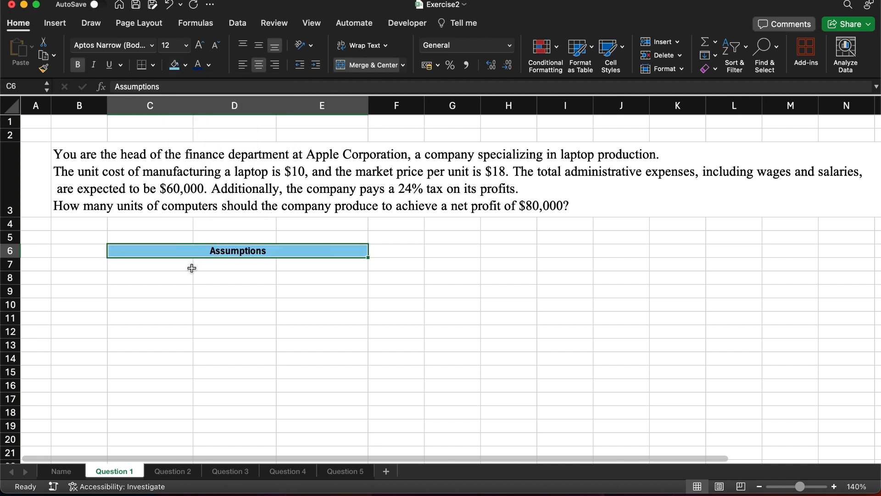
left_click(142, 272)
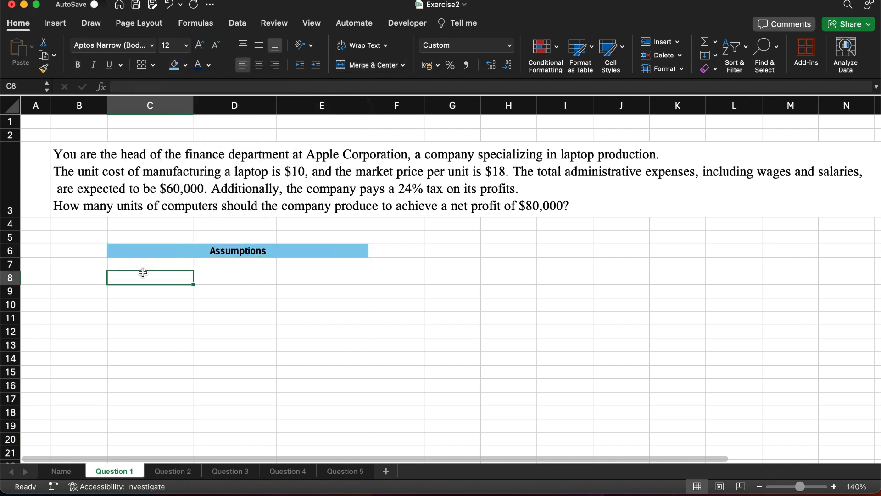
type("Qty of")
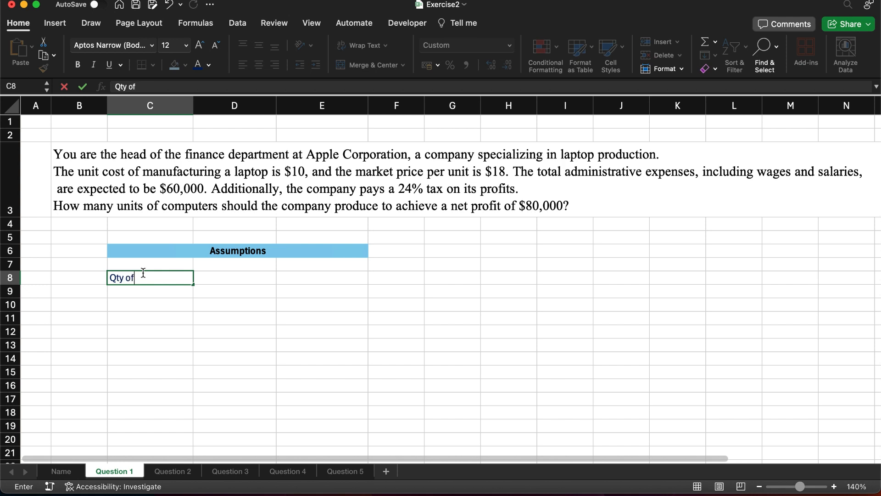
type(" goods(laptops)")
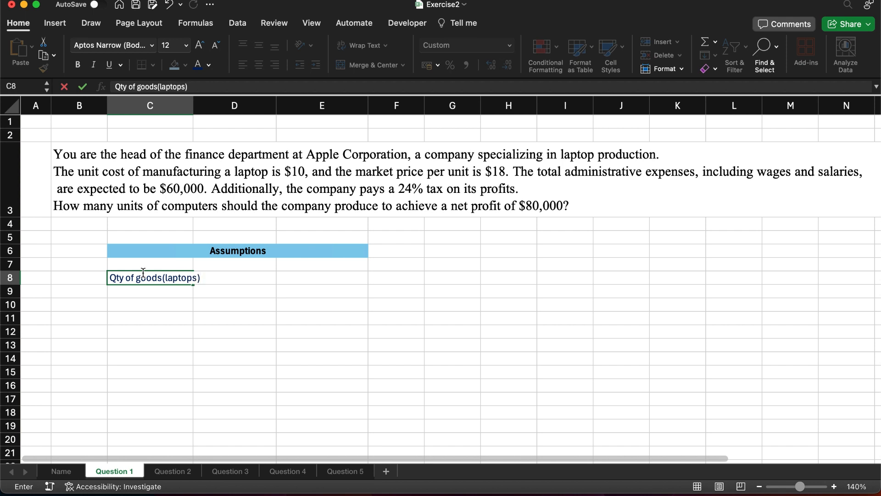
Step: Fill the laptop quantity input cell E8 with light green, leaving it empty
key("Tab")
key("Tab")
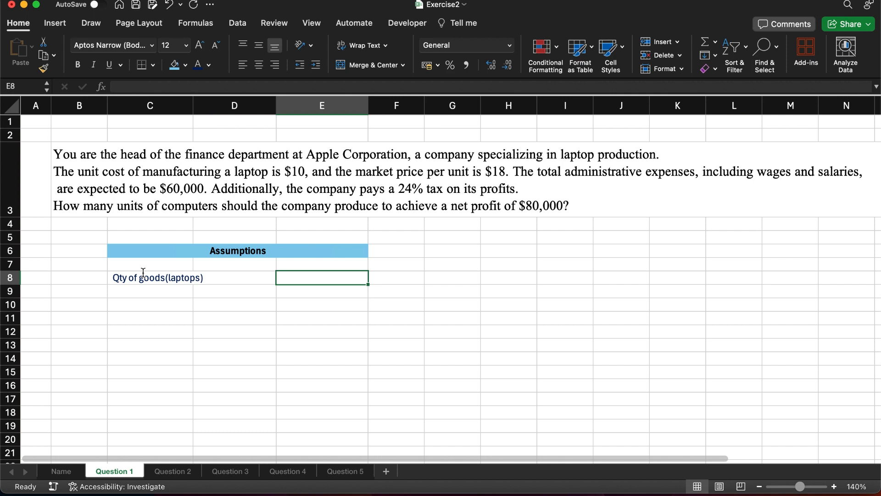
left_click(186, 65)
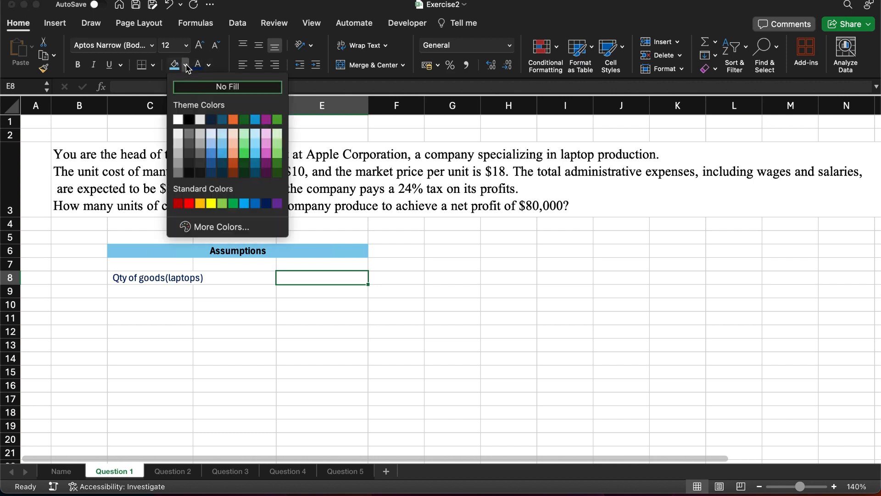
left_click(243, 143)
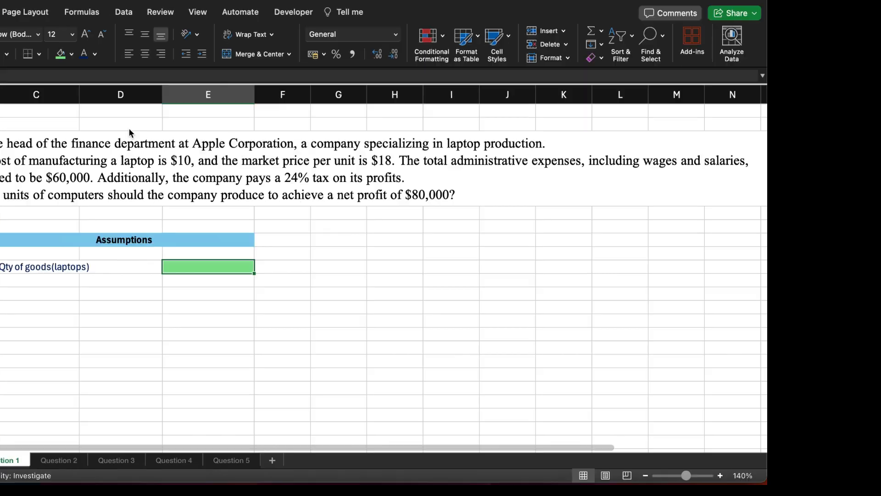
Step: Add a "Unit cost" row in C9 with the value 10 in E9
key("Return")
type("Un")
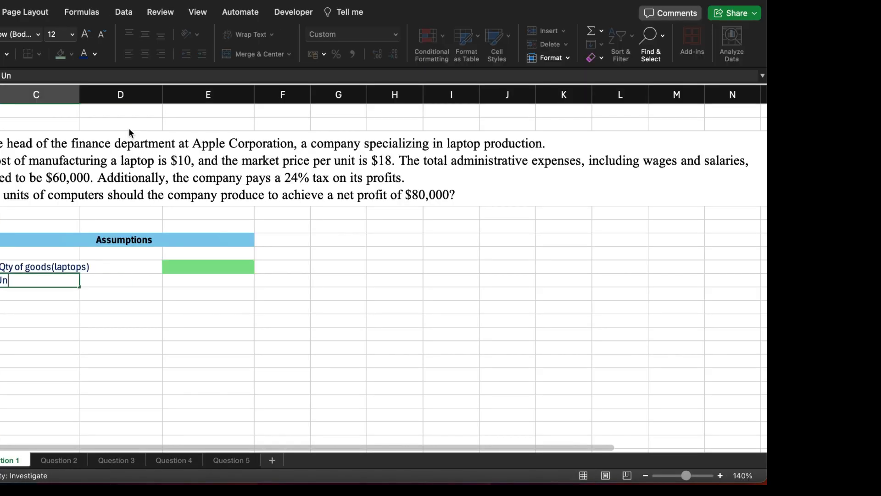
type("it cost")
key("Tab")
key("Tab")
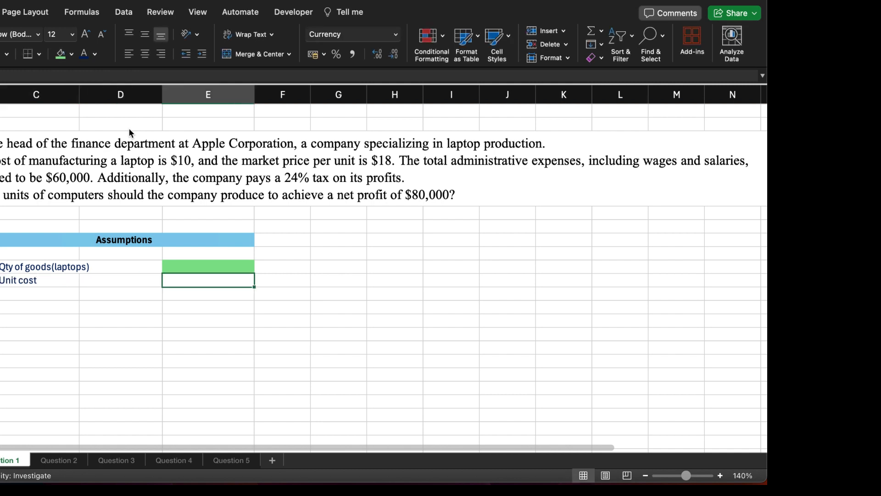
type("10")
key("Return")
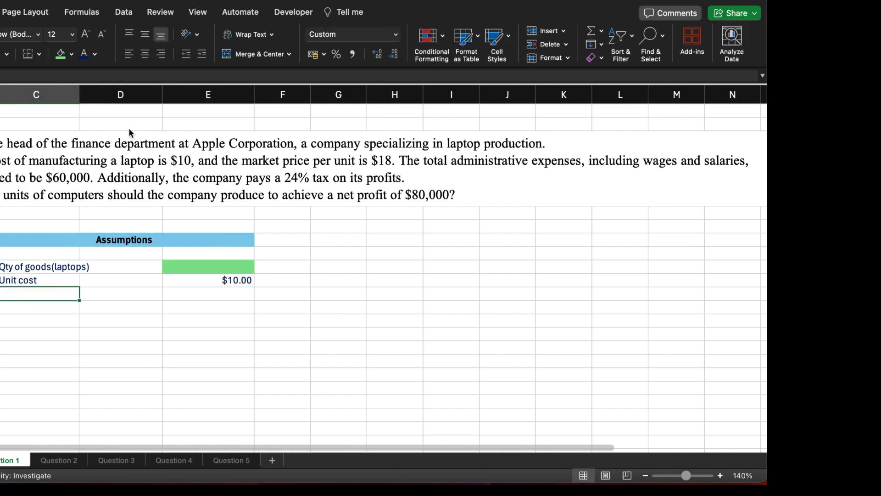
Step: Add a "Unit price" row in C10 with the value 18 in E10
type("Unit ")
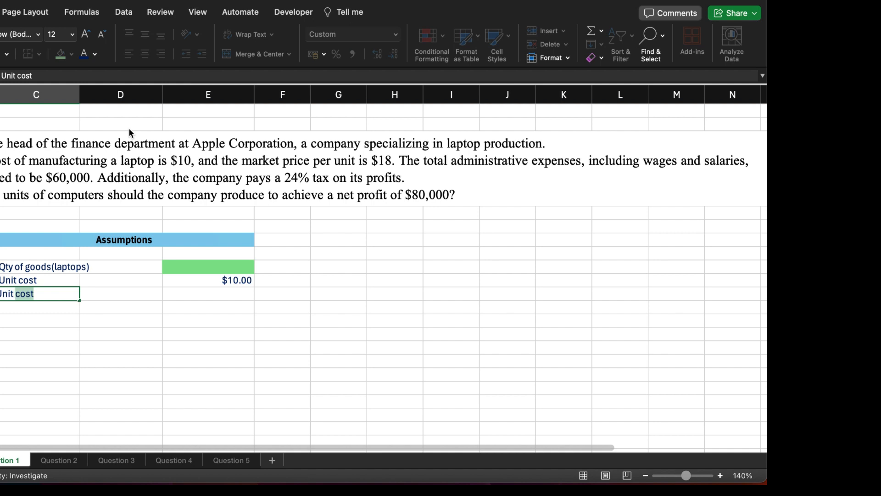
type("price")
key("Tab")
type("18")
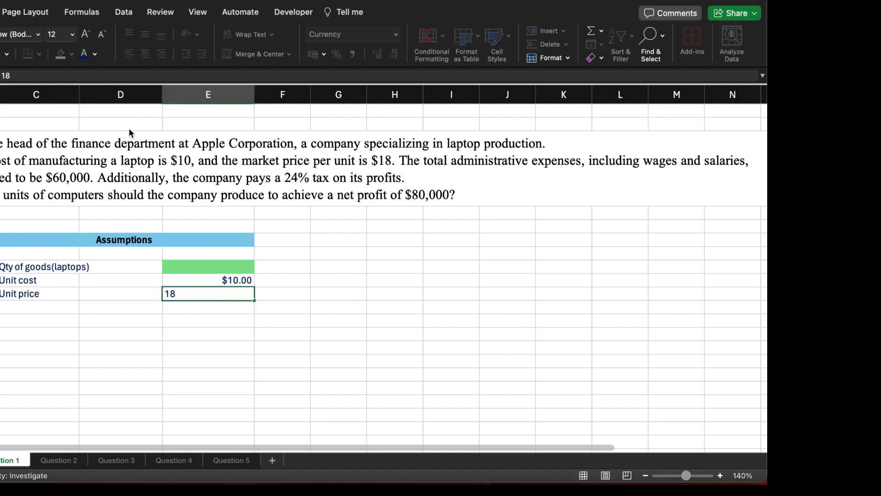
key("Return")
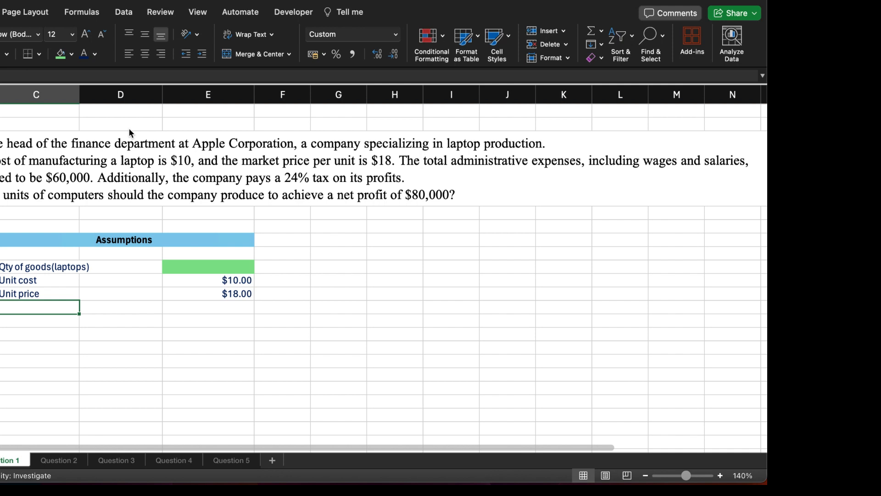
Step: Add an "Admin. Exp" row in C11 with the value 60000 in E11
type("Admin. Exp")
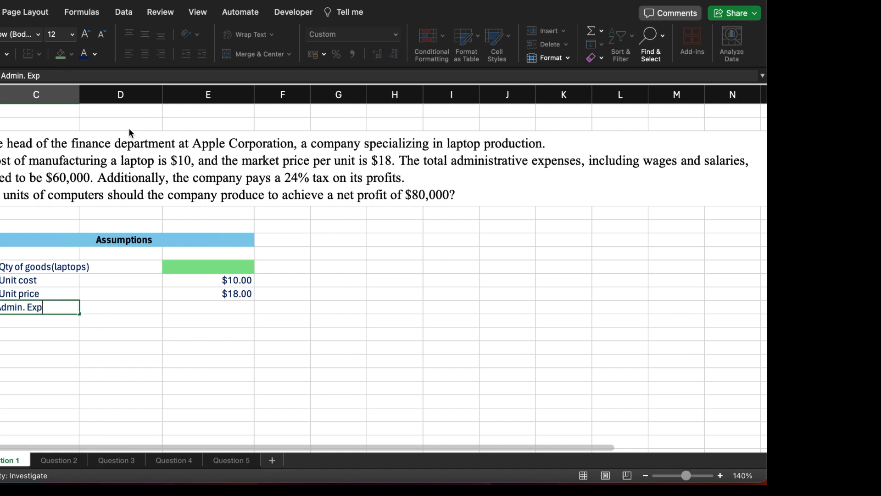
key("Tab")
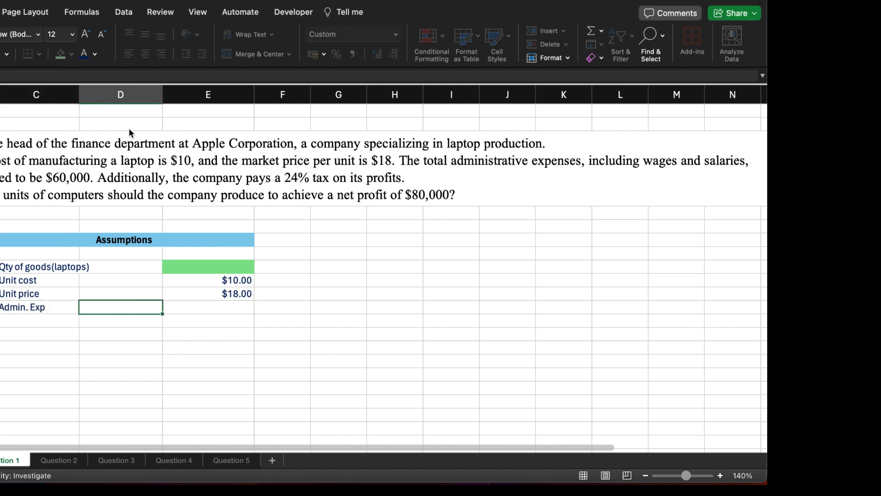
key("Tab")
type("60000")
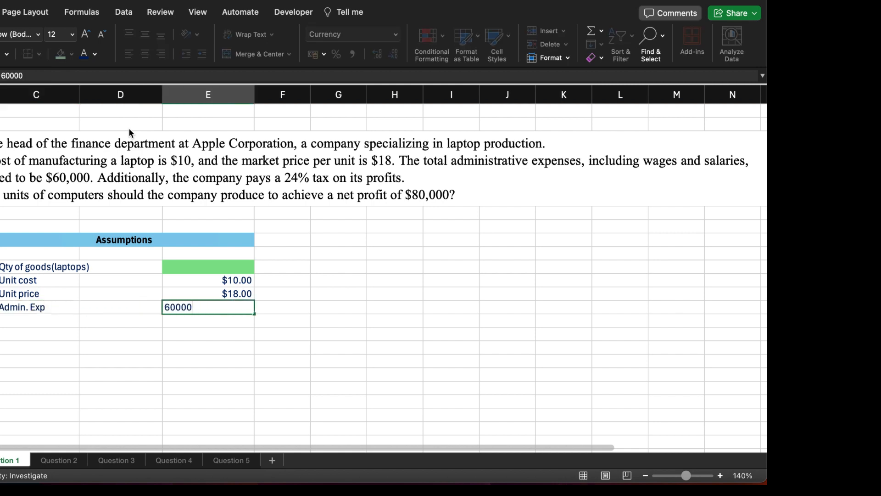
key("Return")
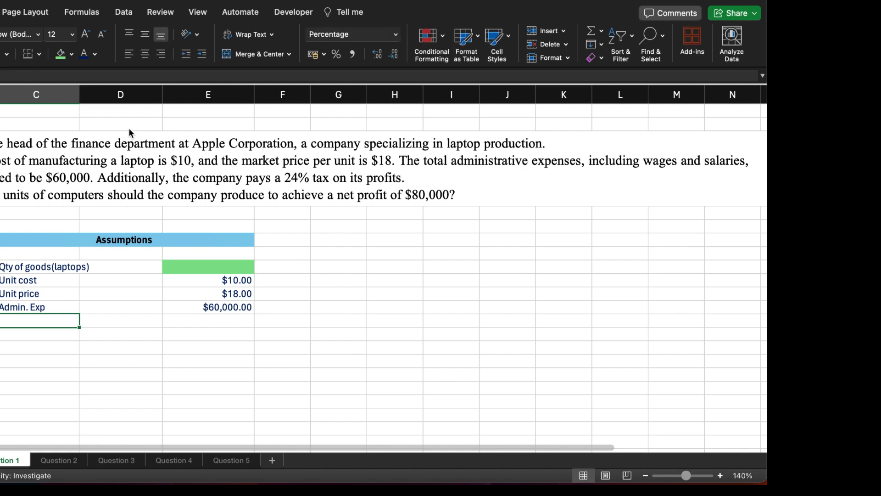
Step: Add a "Tax" row in C12 with 24% in E12, correcting the doubled percent sign
type("Tax")
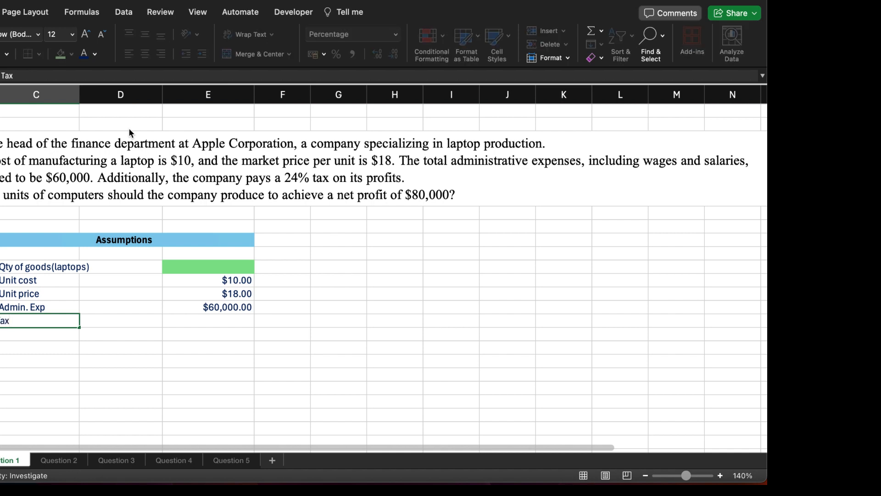
key("Tab")
key("Tab")
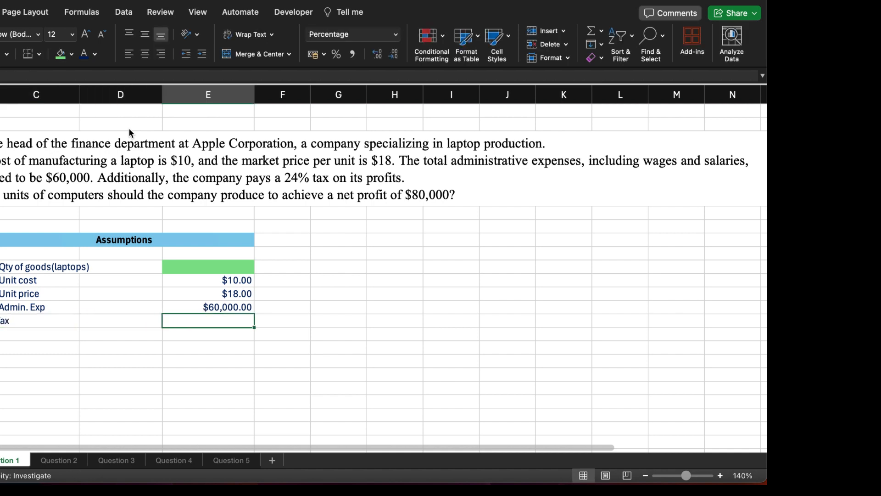
type("24%%")
key("Return")
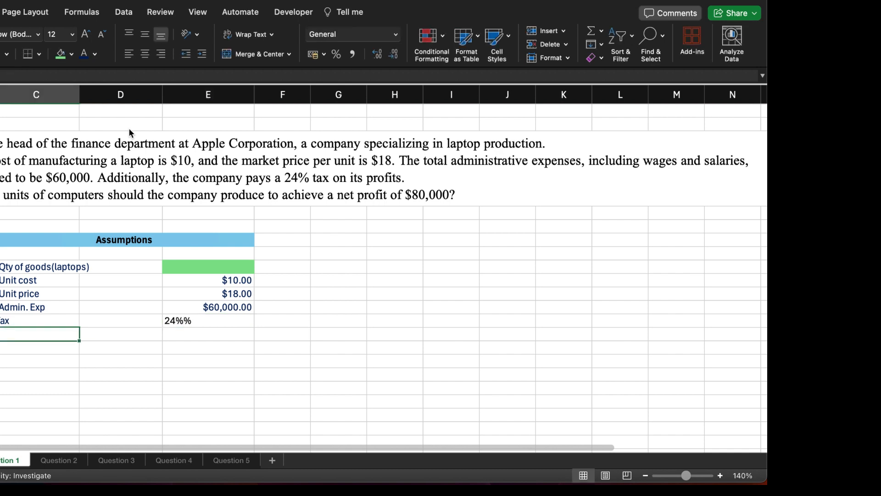
double_click(193, 319)
key("BackSpace")
key("Return")
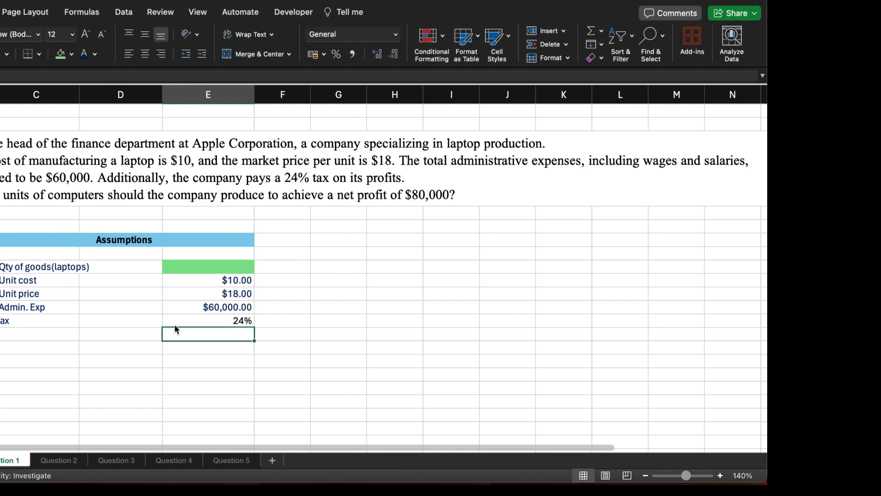
Step: Add a "Target profit" row in C14 with the value 800,000 in E14
left_click(20, 350)
type("Ta")
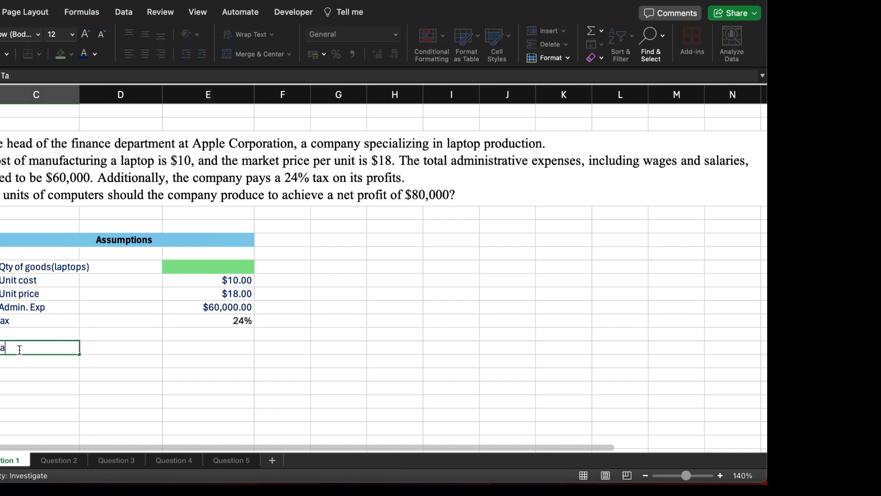
type("rget profit")
key("Tab")
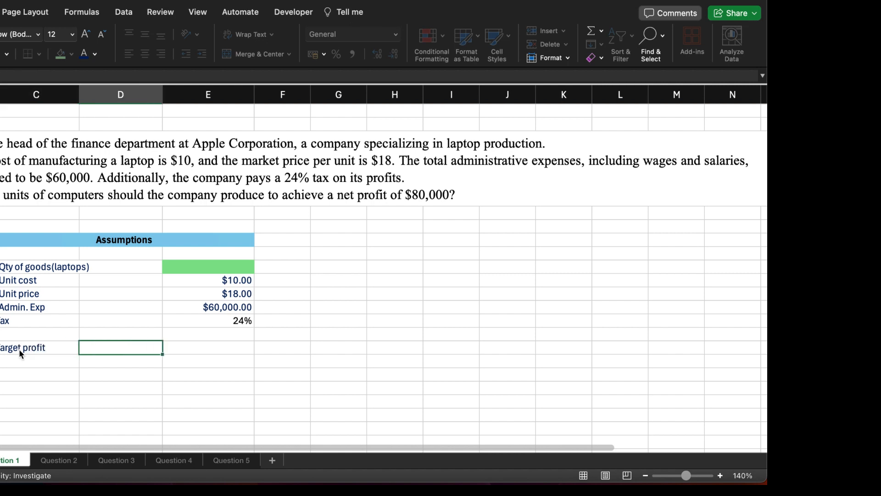
key("Tab")
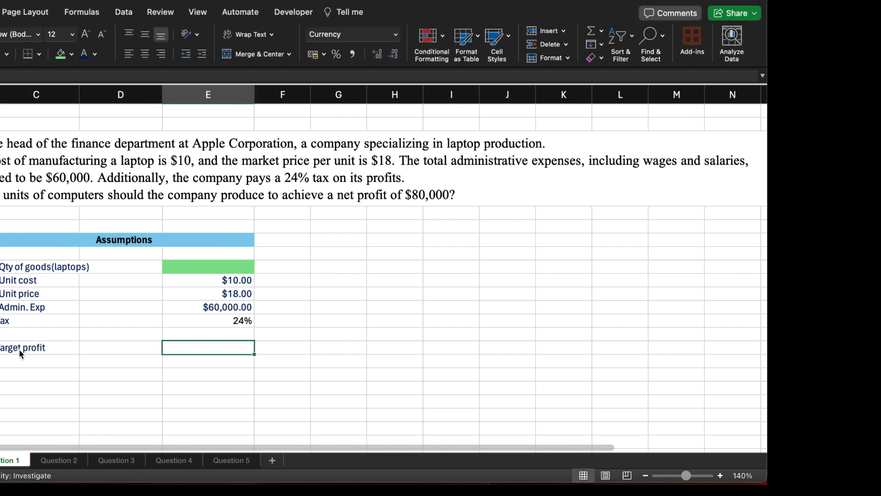
type("80")
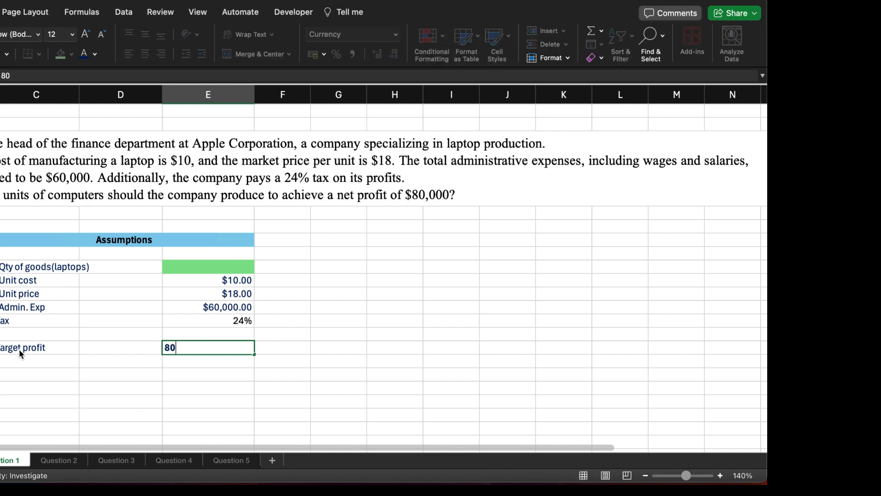
type("0,000000")
key("Return")
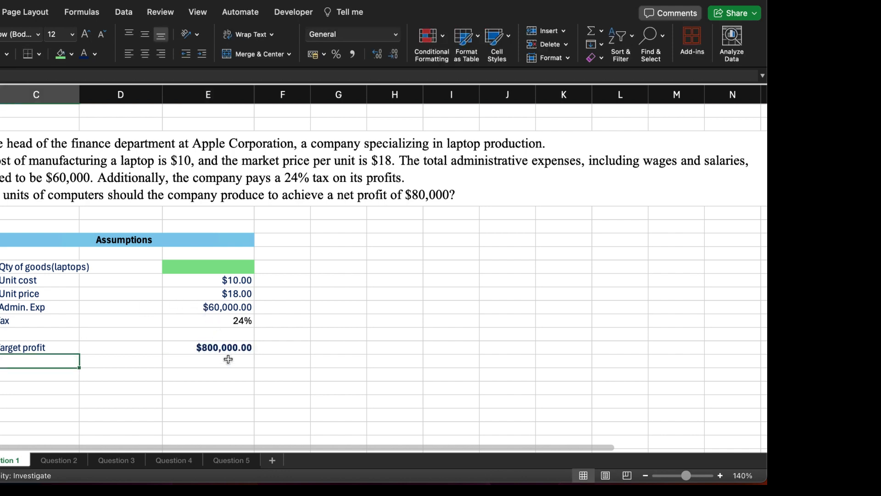
Step: Enter the heading "Income Statement" in H6, on the same row as the Assumptions heading
double_click(397, 237)
type("I")
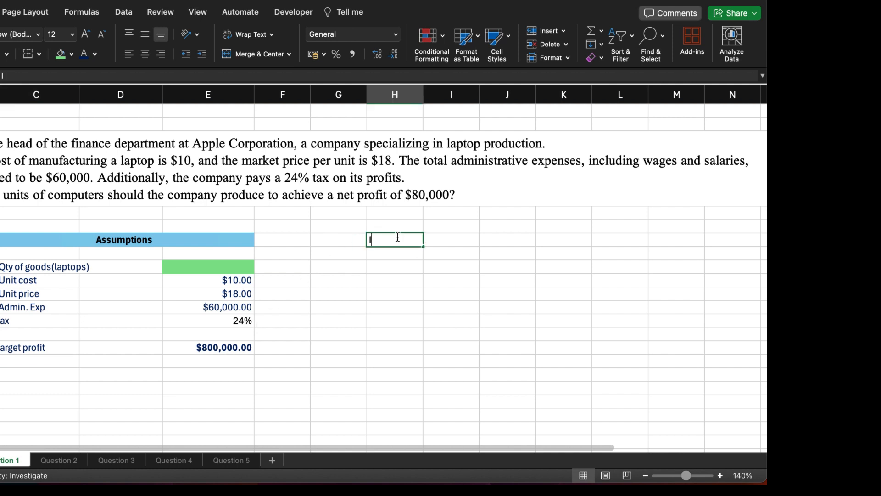
type("ncome")
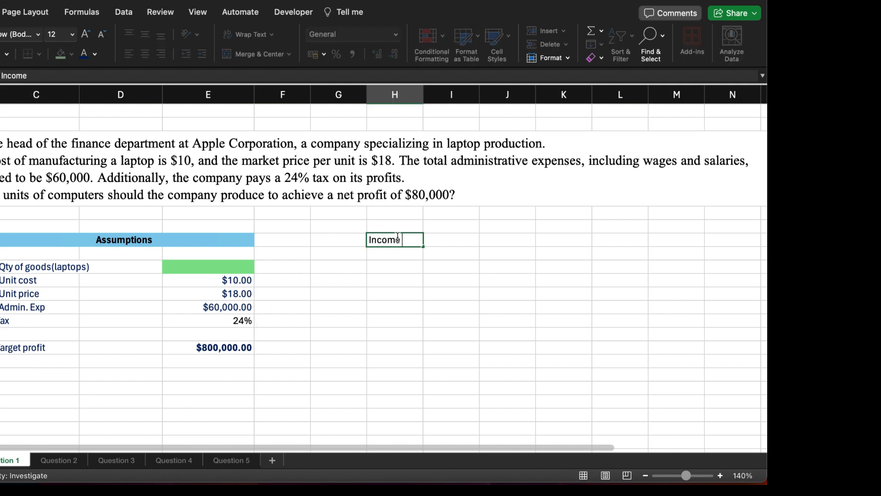
type(" Statement")
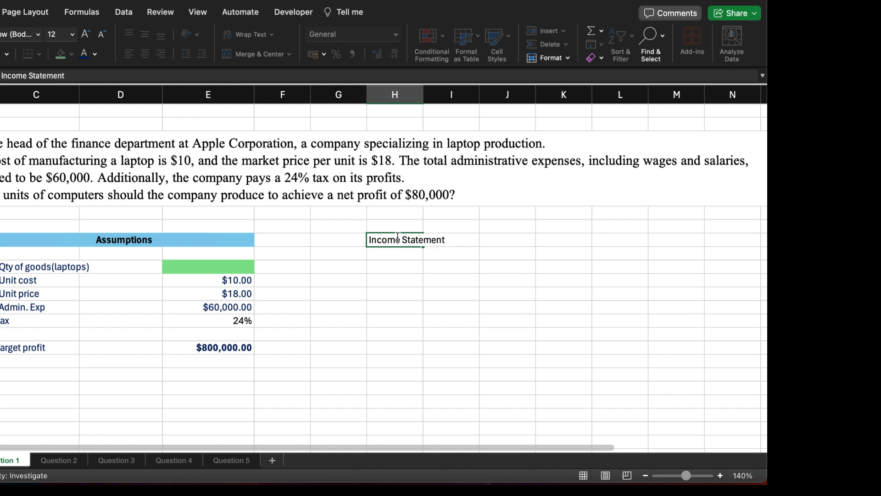
key("Return")
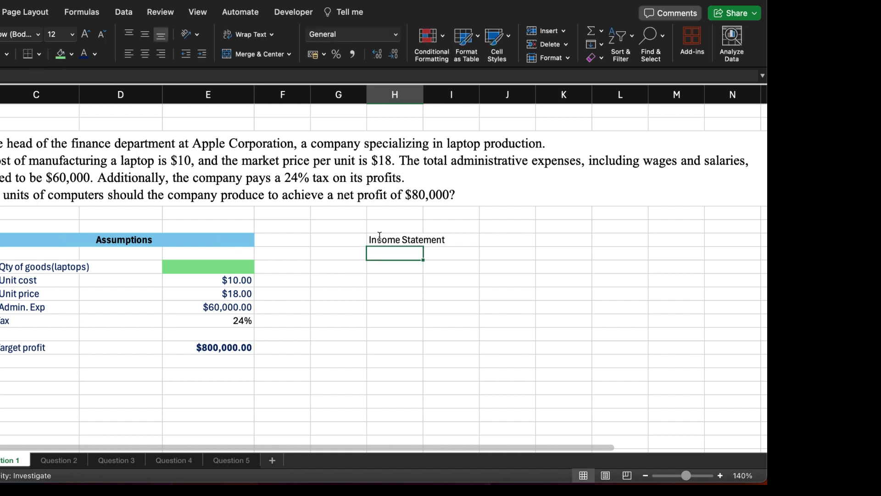
Step: Merge and center the Income Statement heading across H6:J6 and fill it with light green
left_click_drag(397, 239, 496, 236)
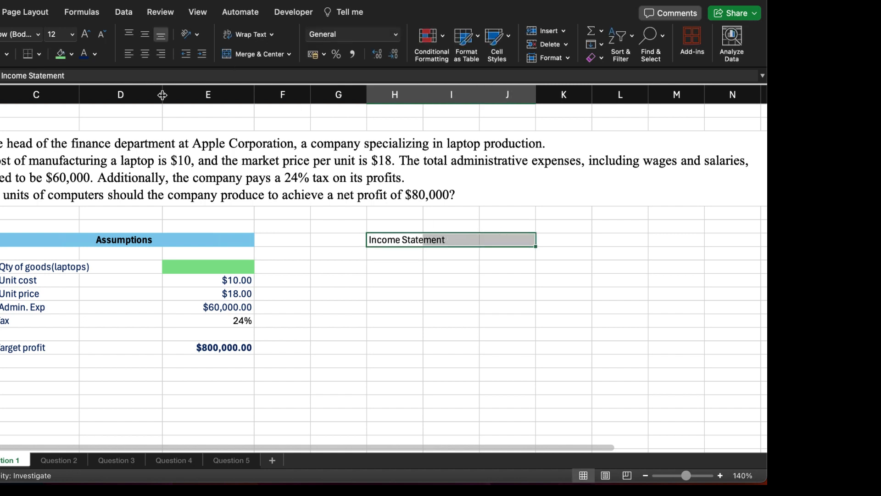
left_click(240, 59)
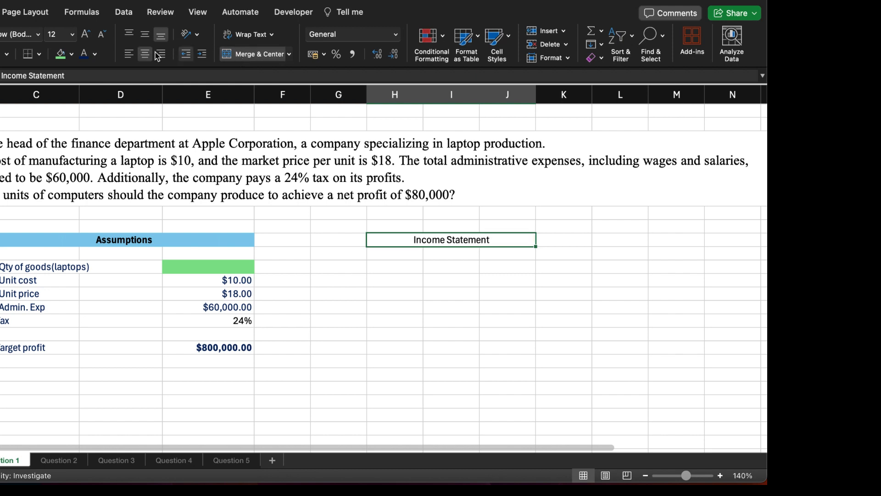
left_click(60, 55)
Step: Widen column H to make room for the income statement labels
left_click(373, 254)
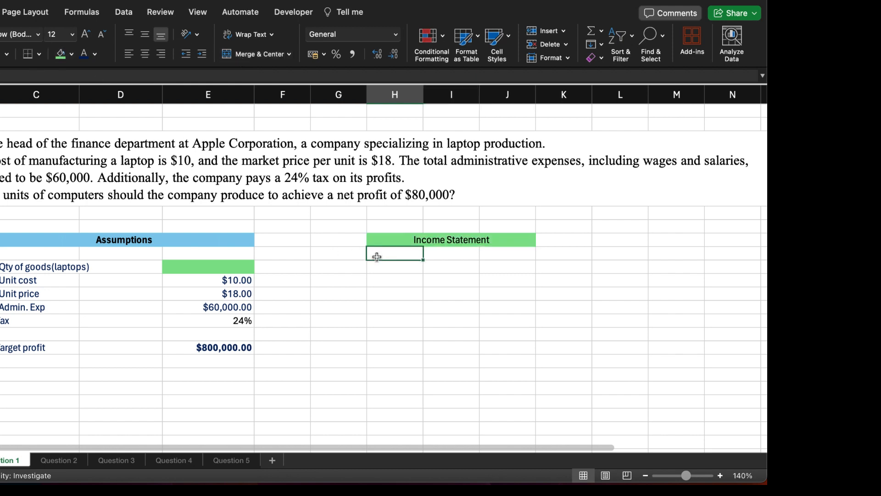
left_click_drag(426, 89, 474, 89)
left_click(398, 269)
Step: Add a "Gross revenue" row in H7 with the formula =E10*E8 in J7, multiplying unit price by quantity
left_click(391, 256)
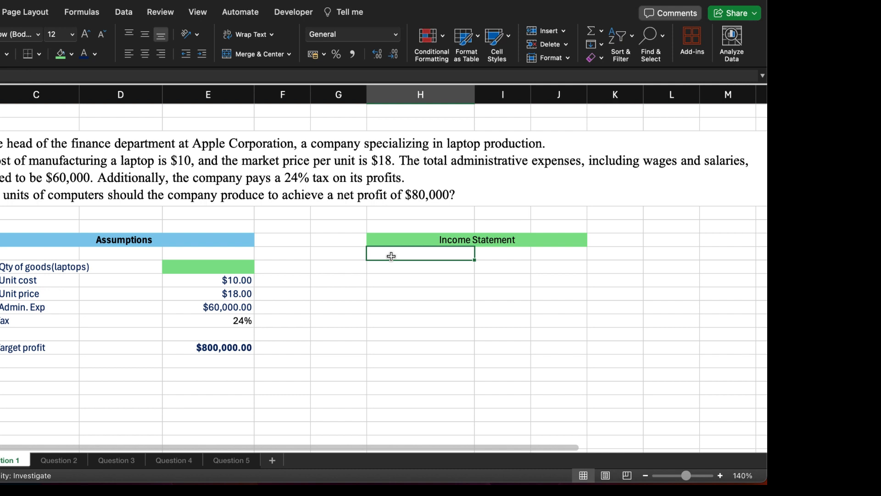
type("Gros")
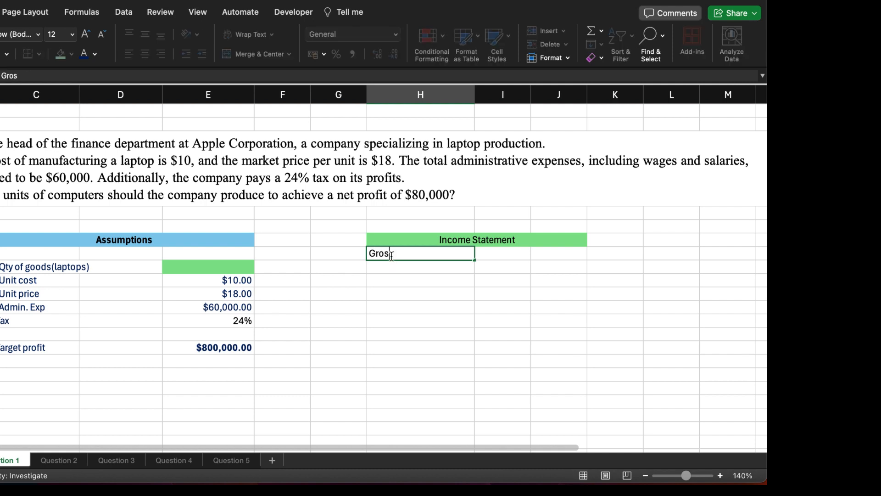
type("s revenue")
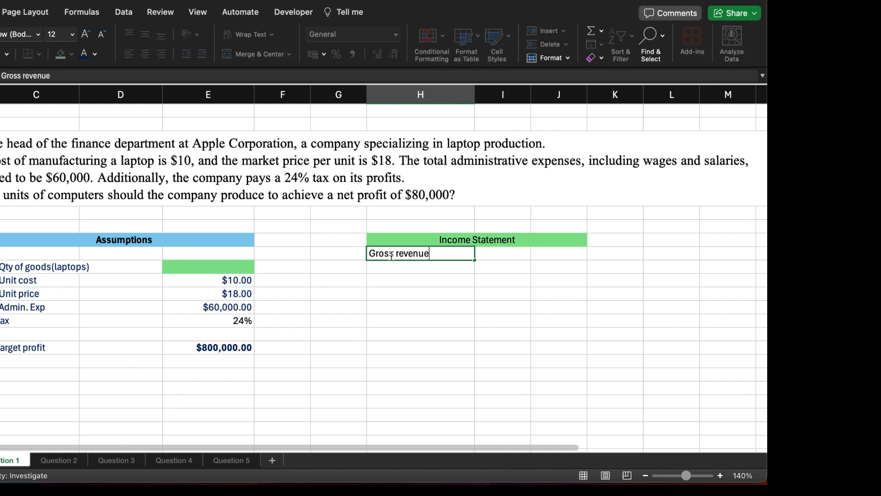
key("Tab")
key("Tab")
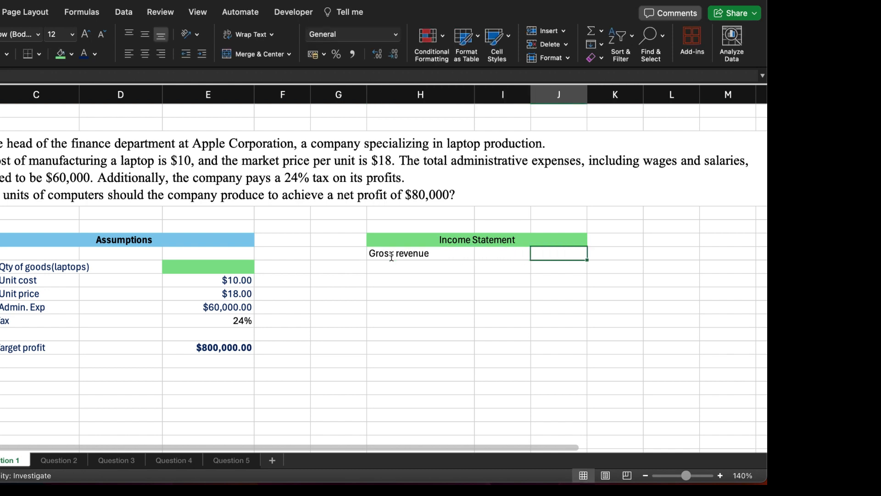
type("=")
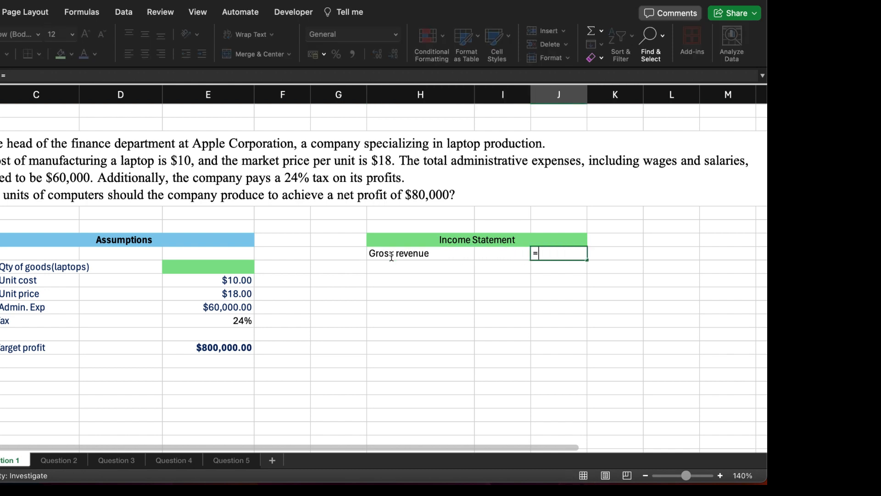
left_click(241, 297)
type("*")
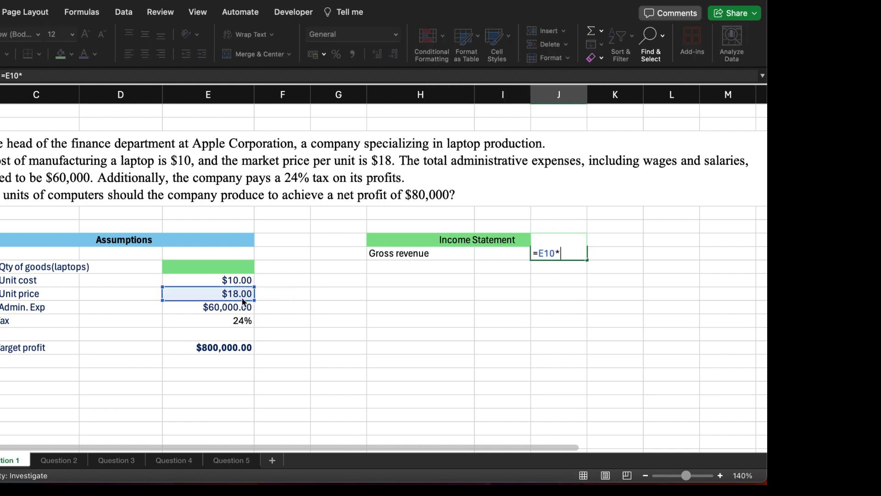
left_click(229, 268)
key("Return")
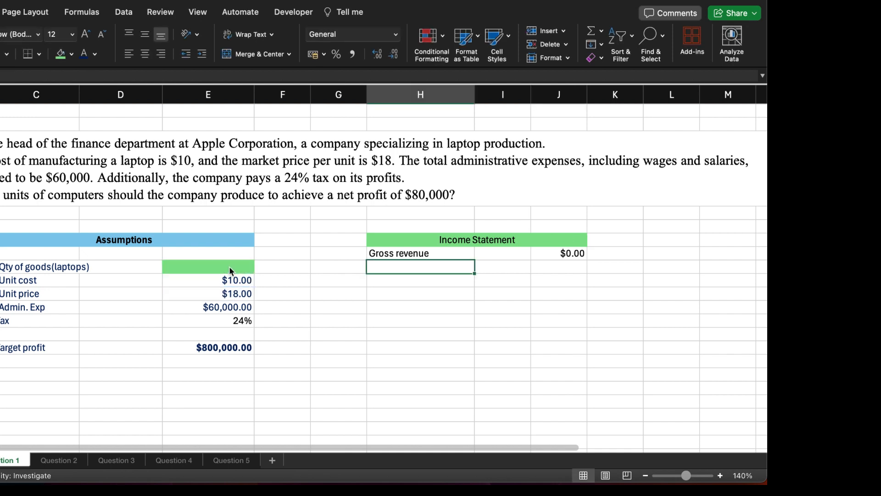
Step: Add a "Cost of goods sold" row in H8 with the formula =E9*E8 in J8, multiplying unit cost by quantity
type("Cost of")
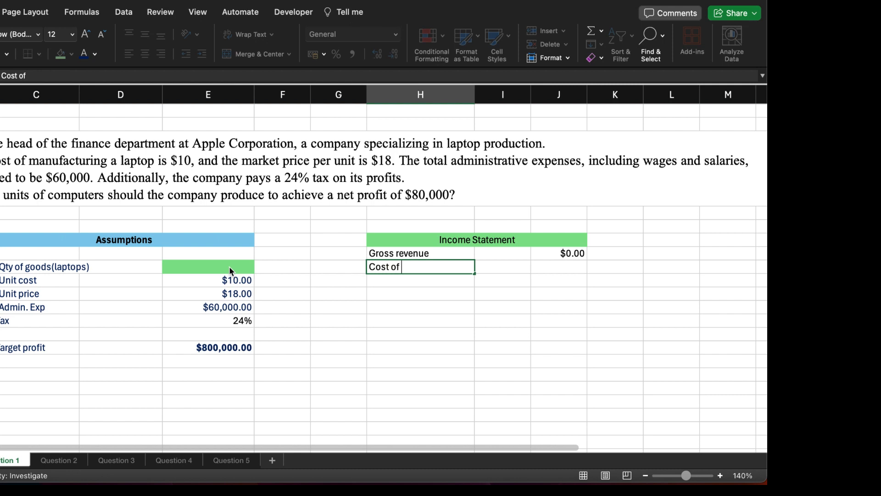
type(" goods sold")
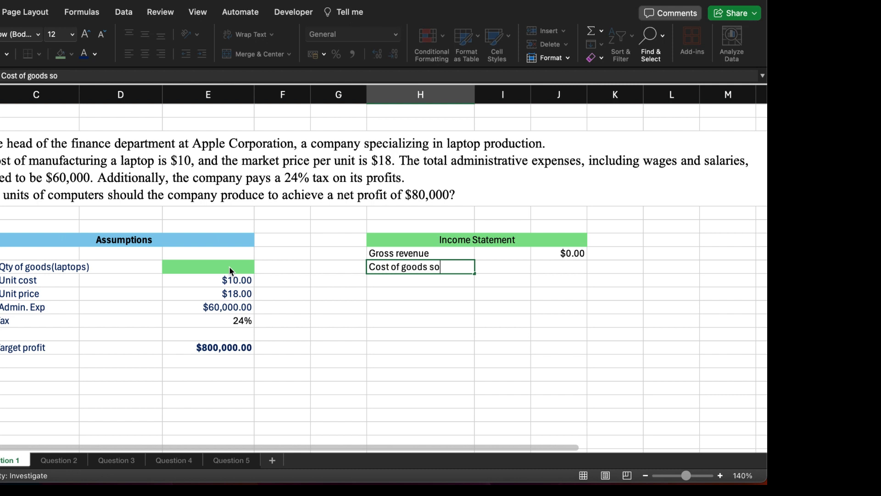
key("Tab")
key("Tab")
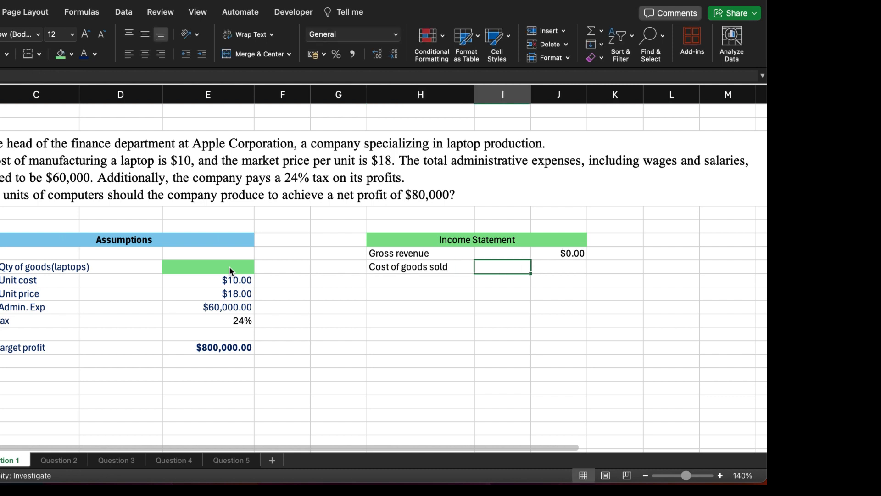
type("=")
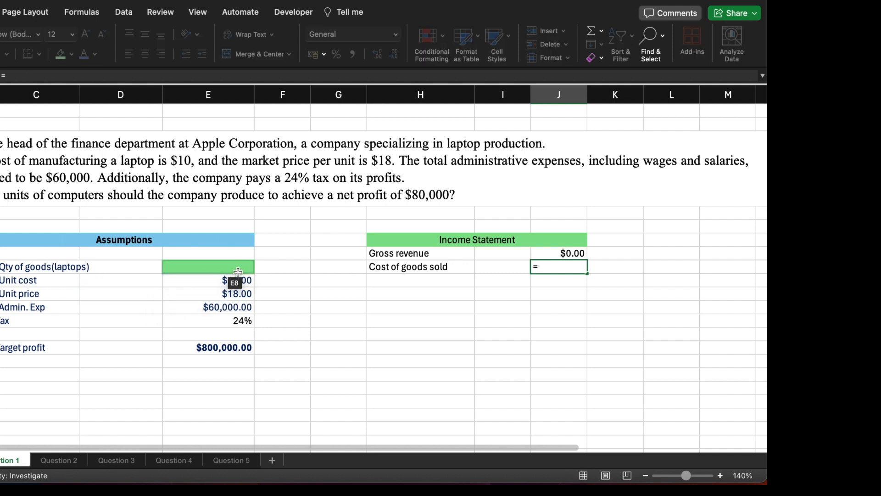
left_click(235, 279)
type("*")
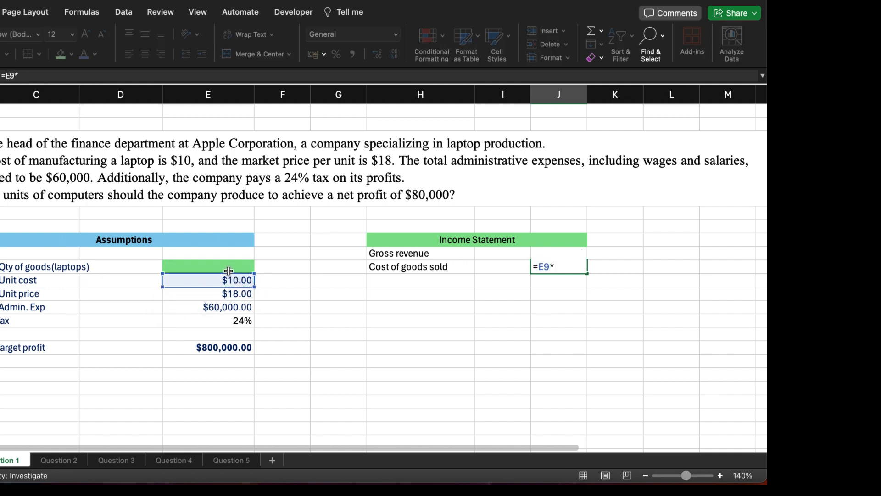
left_click(229, 267)
key("Return")
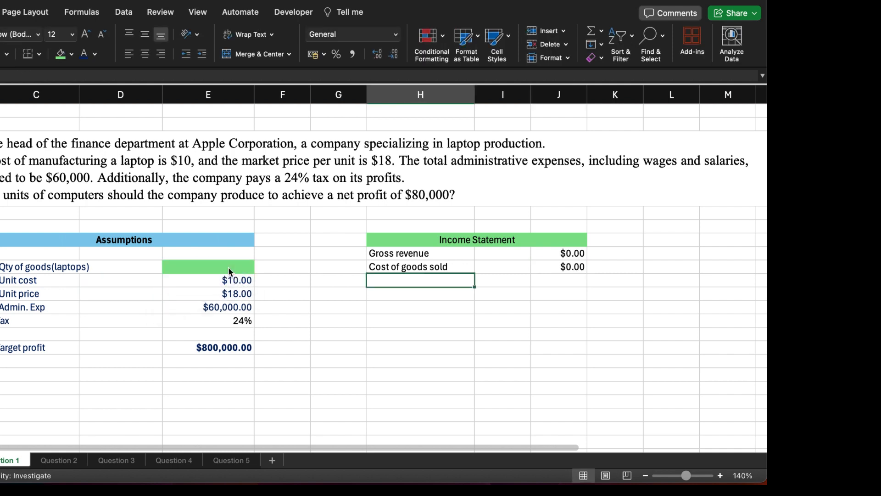
Step: Apply a bottom border to the Cost of goods sold row across H8:J8
left_click_drag(375, 262, 556, 266)
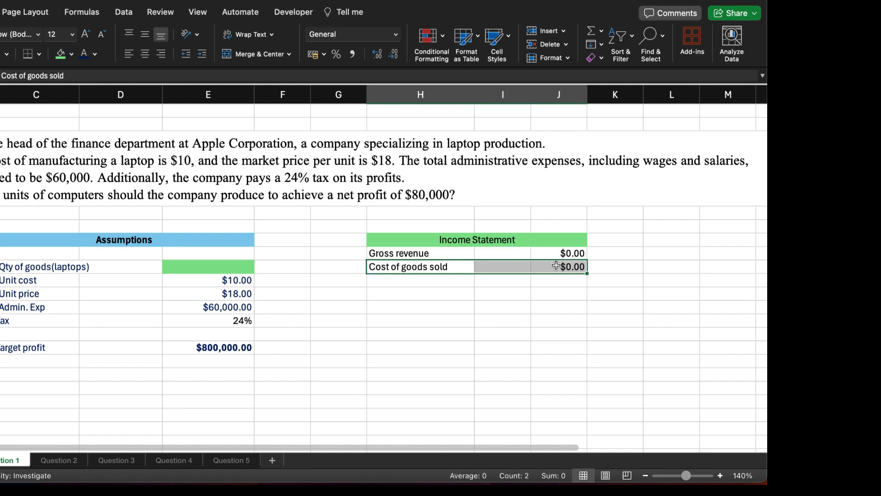
left_click(39, 54)
left_click(51, 84)
Step: Enter the label "Gross income" in H9, below Cost of goods sold
left_click(385, 280)
type("Gross")
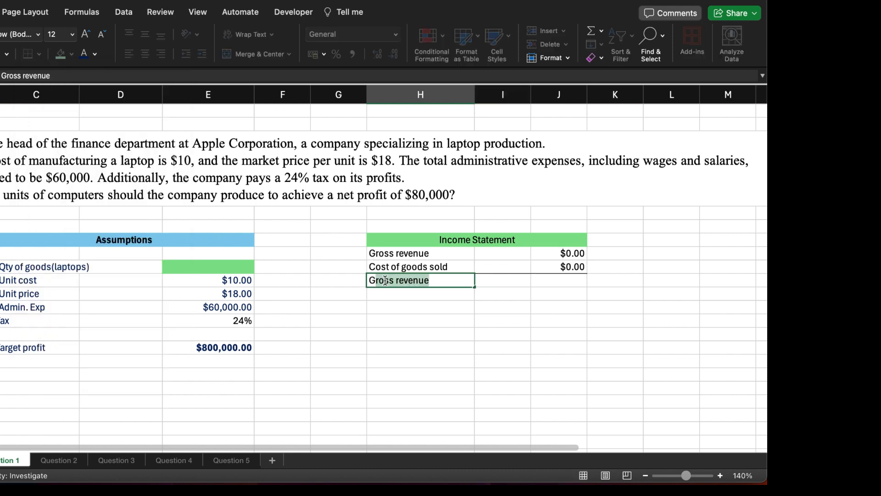
type(" pro")
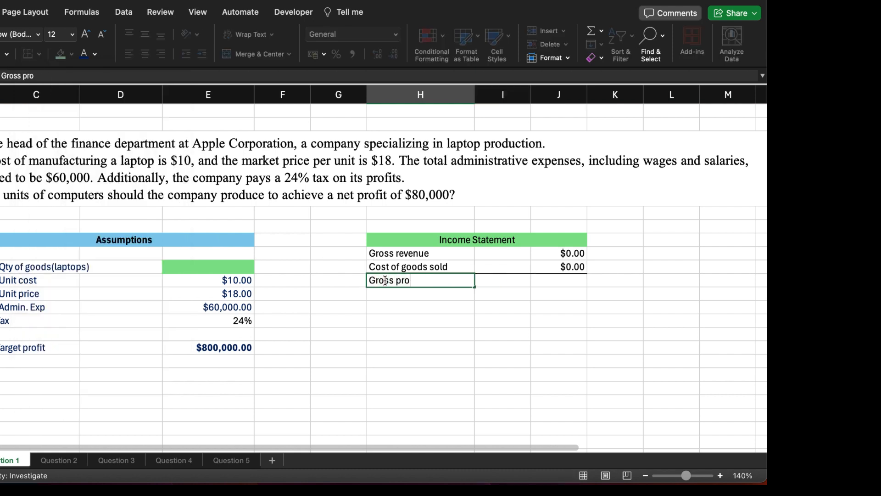
key("BackSpace")
key("BackSpace")
key("BackSpace")
type("income")
Step: Calculate gross income in J9 with =J7-J8, subtracting the cost of goods sold from gross revenue
key("Tab")
key("Tab")
type("=")
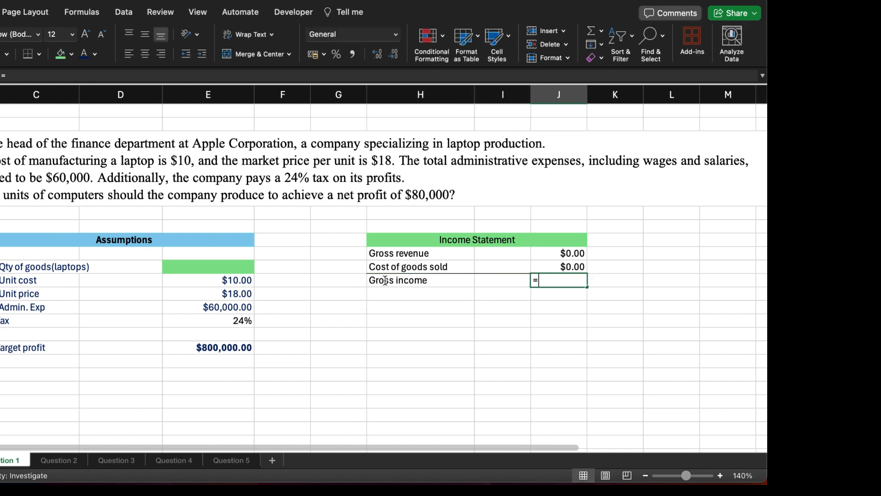
left_click(564, 253)
type("-")
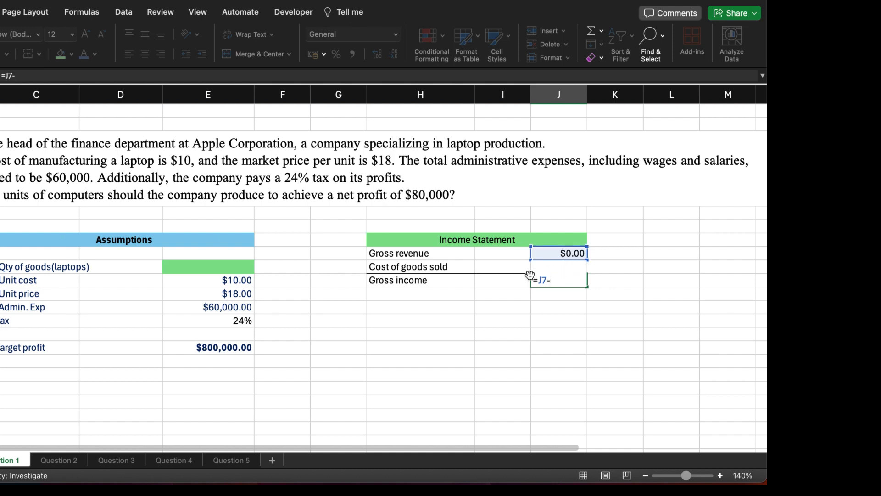
type("J8")
key("Return")
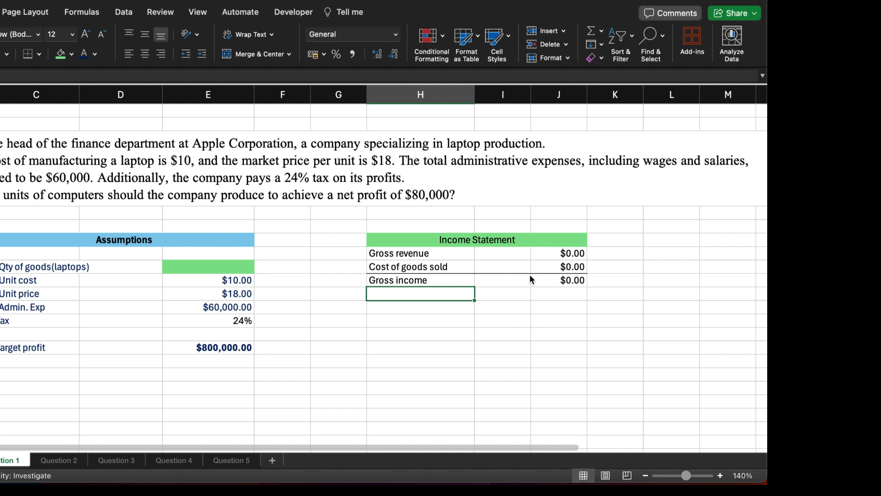
Step: Add an "Admin Exp." row in H10 and link J10 to the administrative expense assumption in E11
type("Admin")
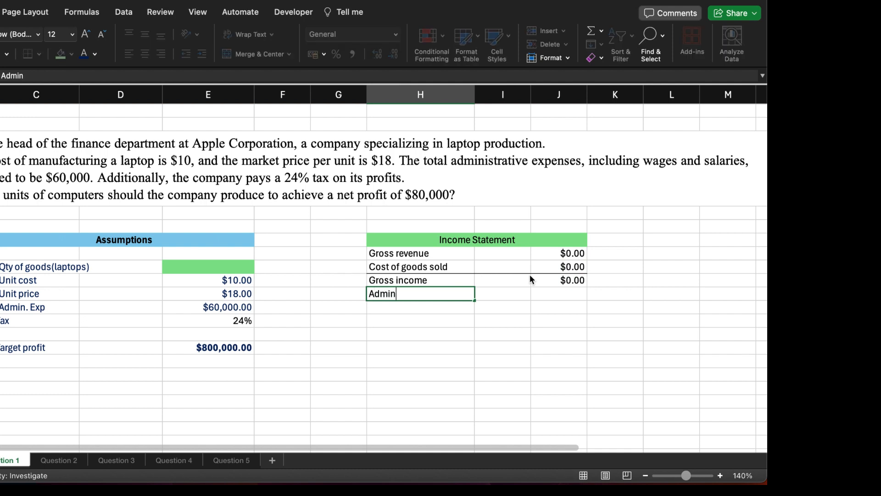
type(" Exp.")
key("Tab")
key("Tab")
type("=")
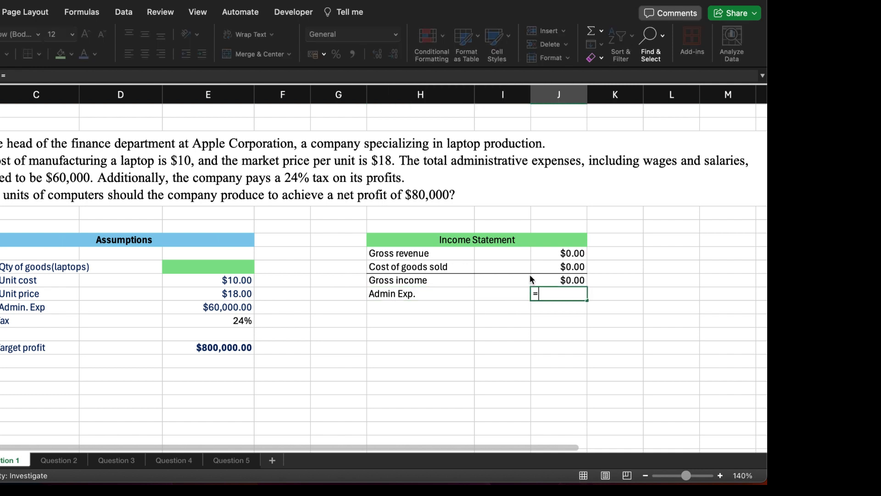
left_click(248, 308)
key("Return")
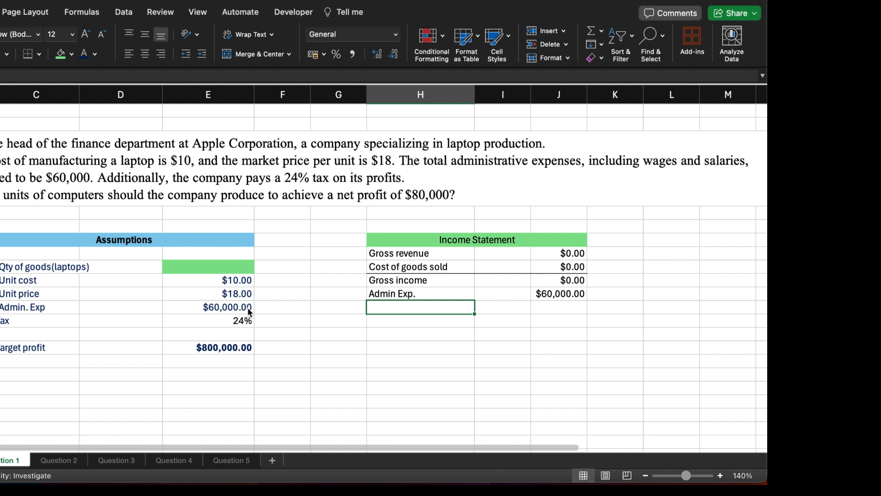
Step: Enter the label "Income before tax" in H11, below Admin Exp
type("Inc")
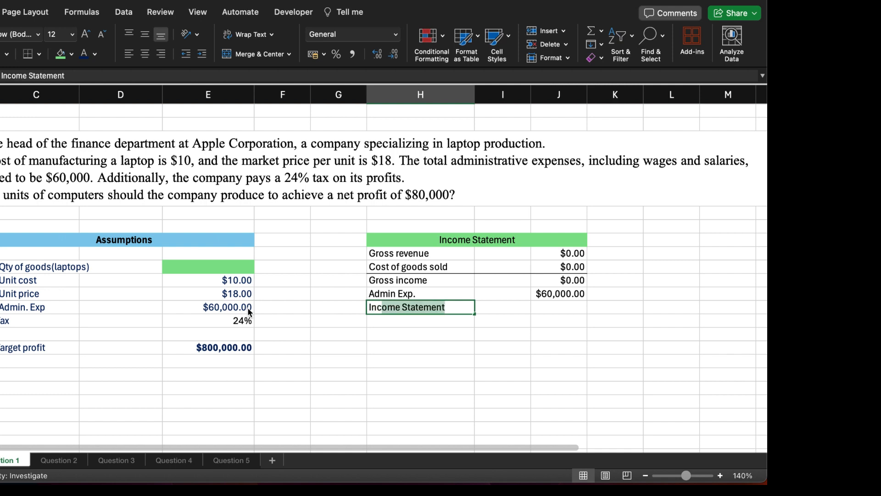
type("ome b")
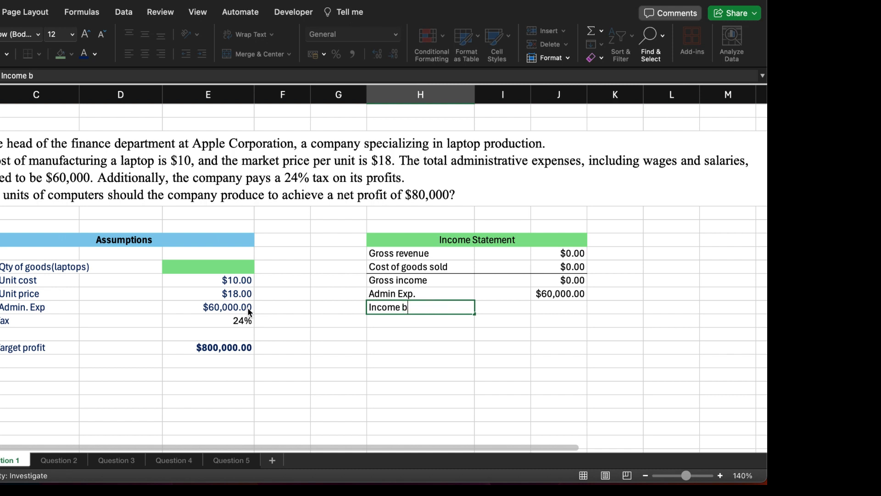
type("efore tax")
key("Tab")
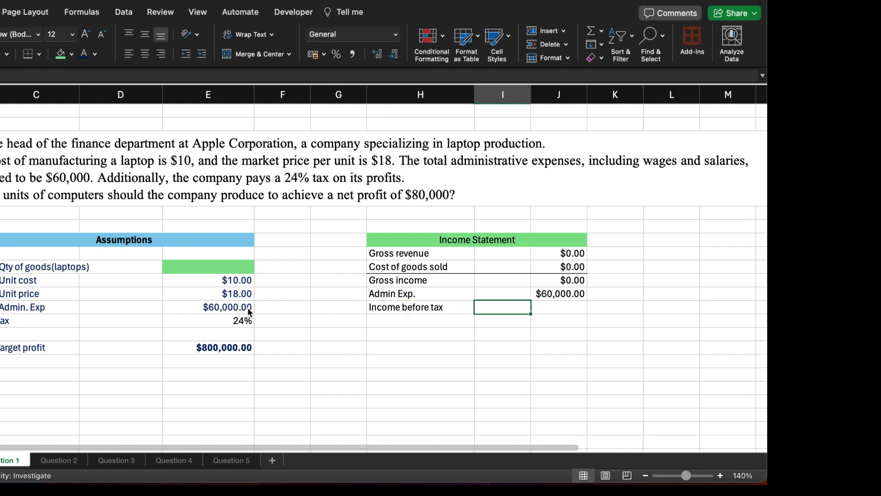
key("Tab")
Step: Apply a bottom border to the Admin Exp. row across H10:J10
left_click_drag(383, 299, 556, 299)
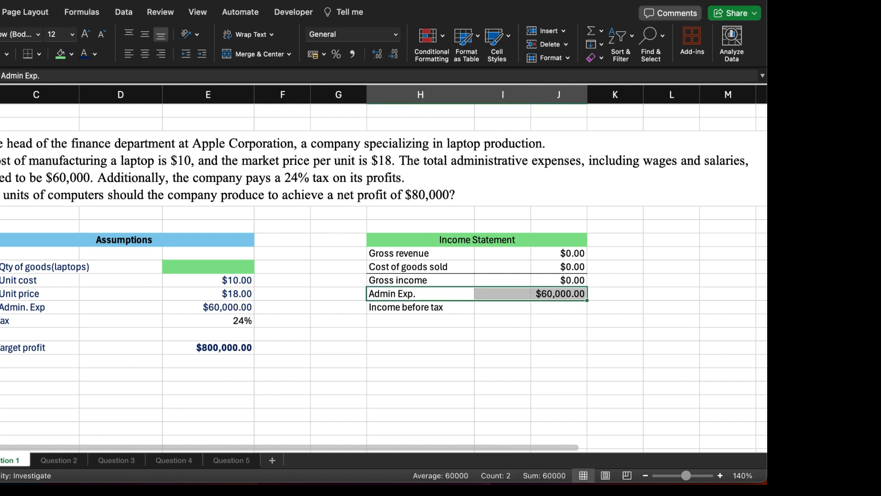
left_click(32, 54)
left_click(507, 304)
Step: Calculate income before tax in J11 with =J9-J10, subtracting administrative expenses from gross income
left_click(549, 305)
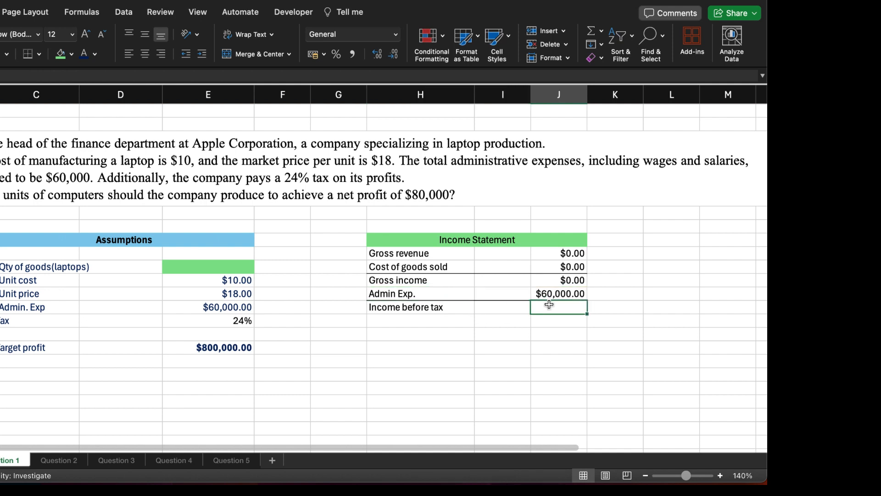
type("=")
left_click(571, 280)
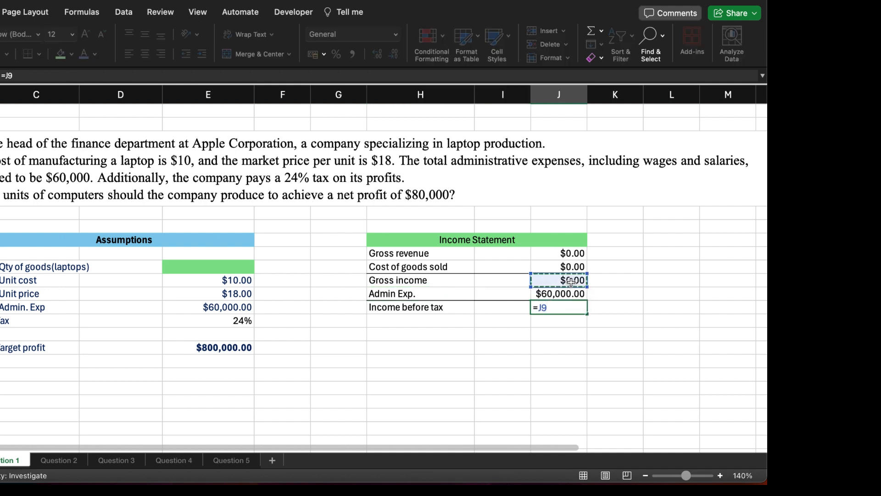
type("-J10")
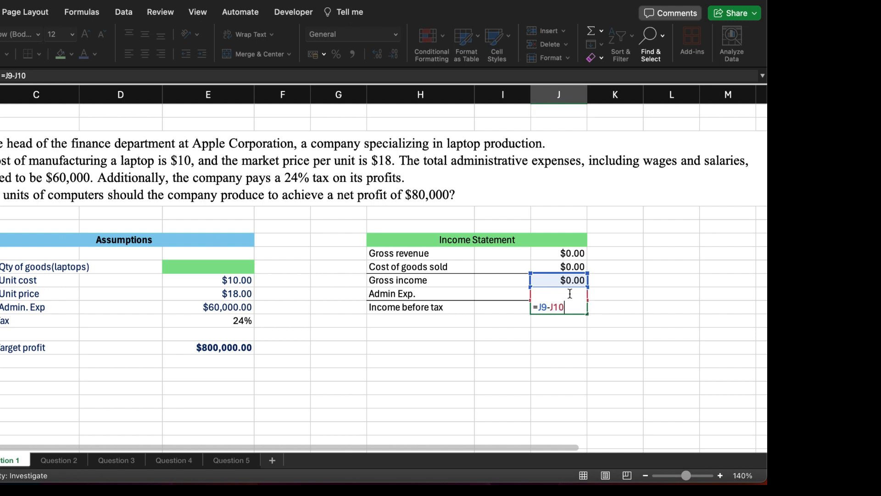
key("Return")
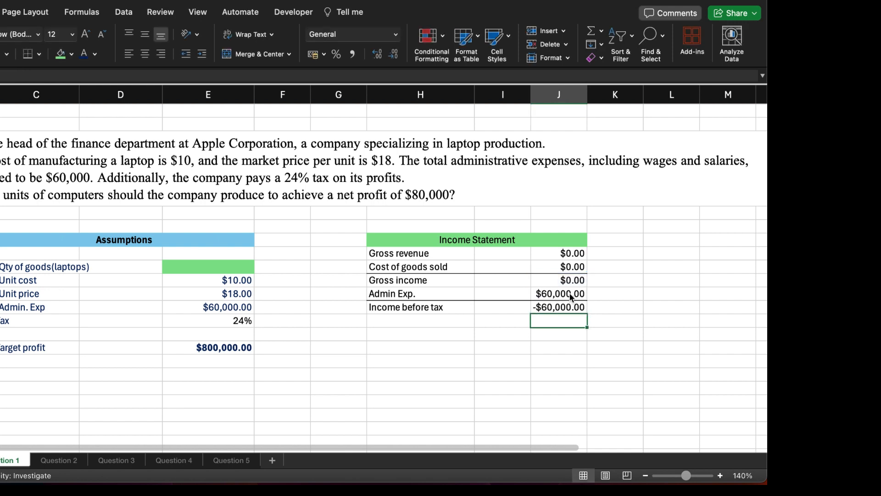
Step: Enter the label "Corporate tax" in H12, below Income before tax
left_click(401, 318)
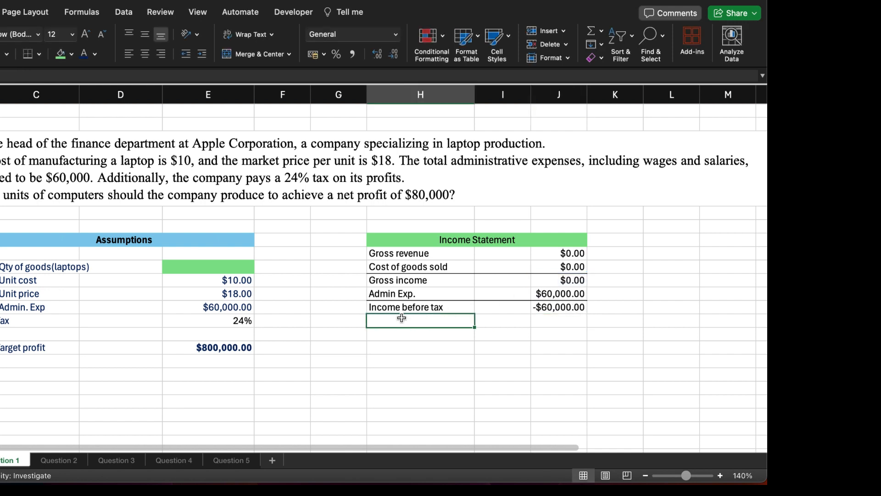
type("Tax")
key("BackSpace")
key("BackSpace")
key("BackSpace")
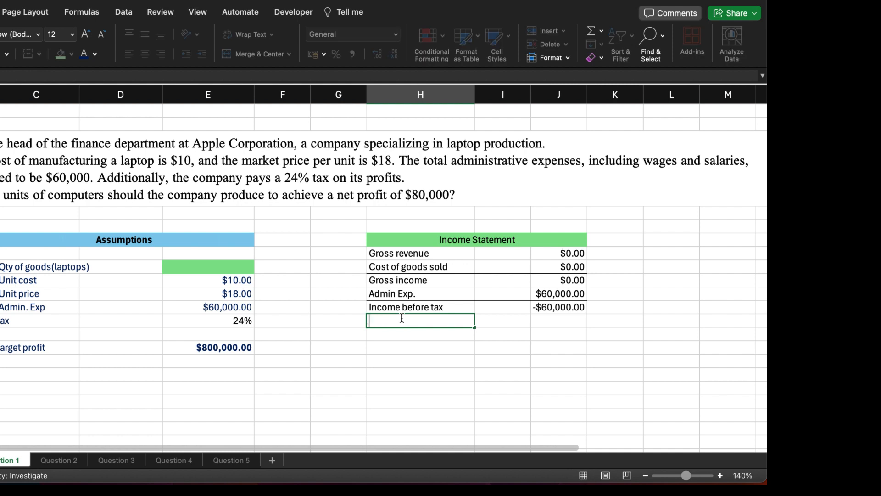
type("Corporate tax")
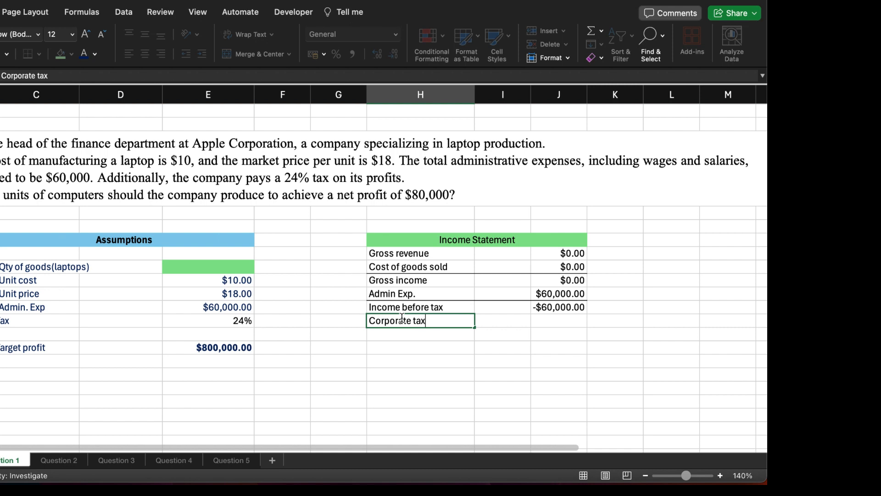
key("Tab")
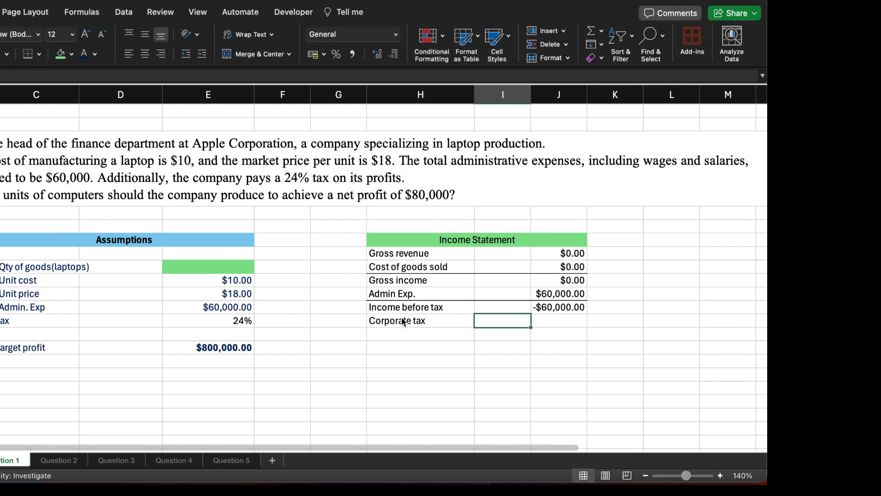
Step: Calculate corporate tax in J12 with =IF(J11<0,0,E12*J11), charging the tax rate only when income before tax is not negative
key("Tab")
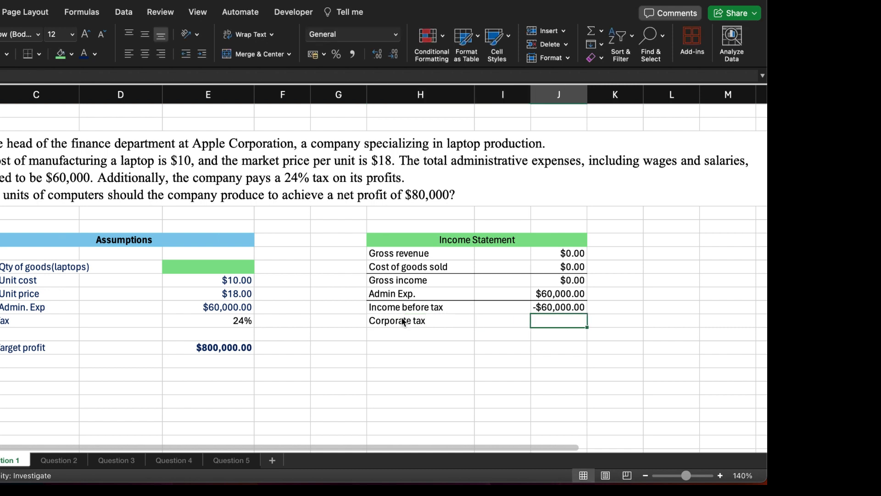
type("=if")
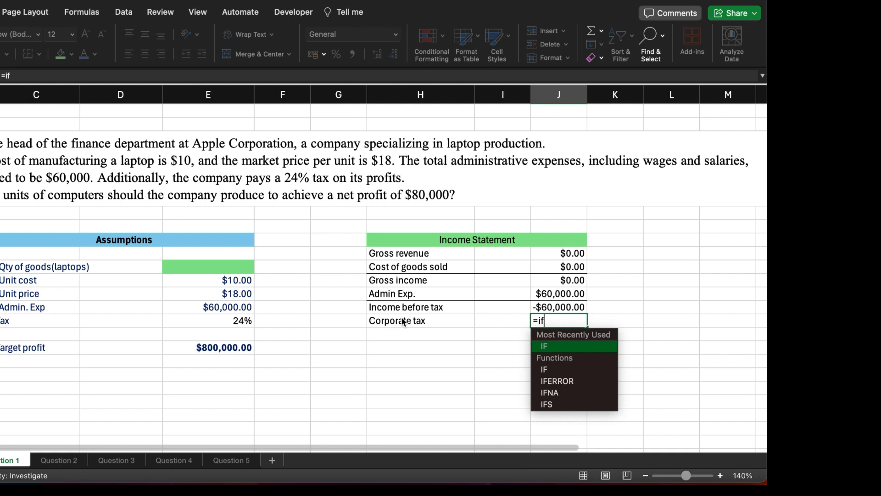
key("Tab")
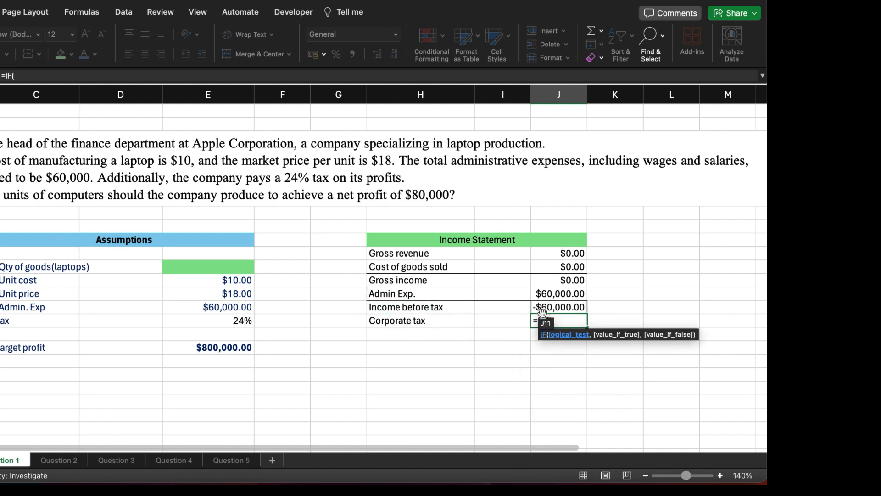
left_click(558, 307)
type("<")
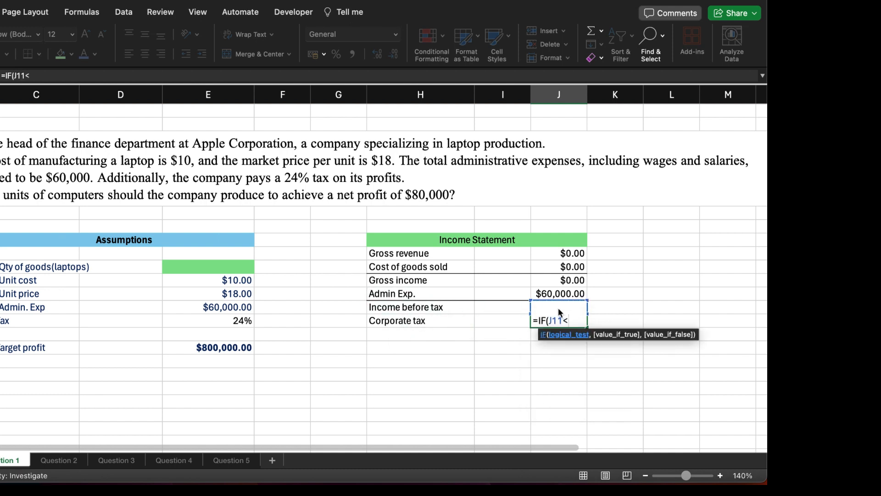
type("0,0")
type(",")
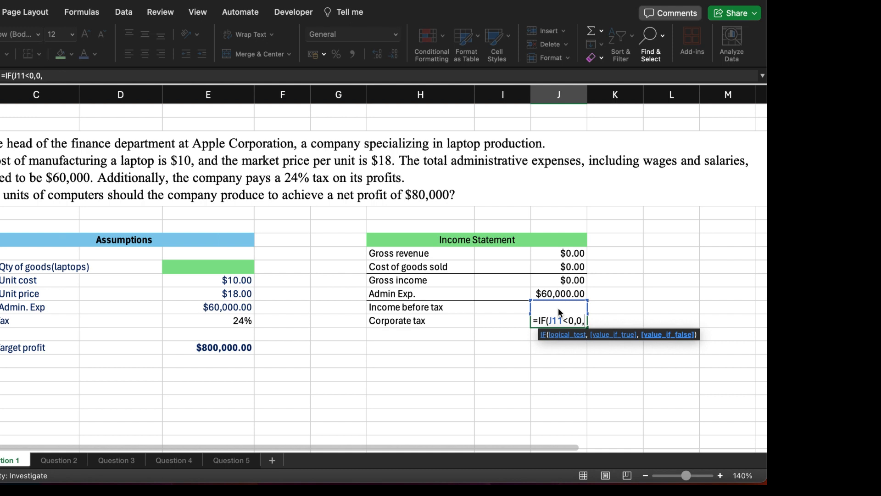
left_click(242, 323)
type("*")
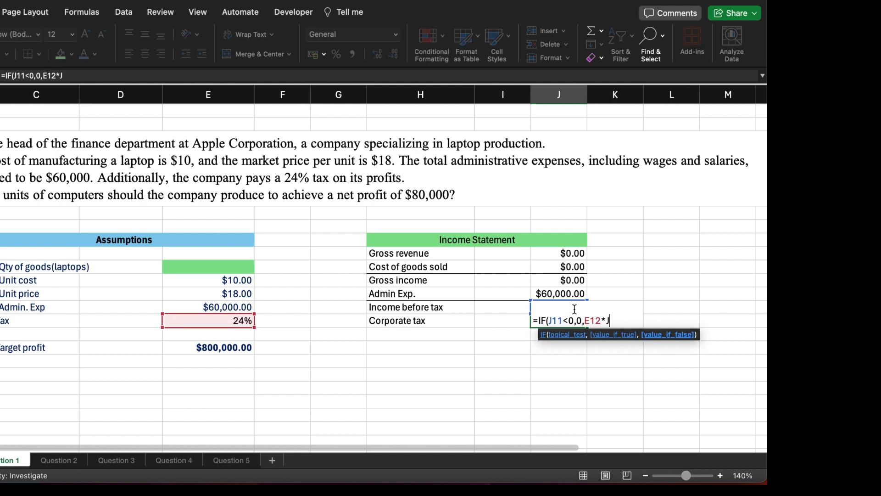
type("J10")
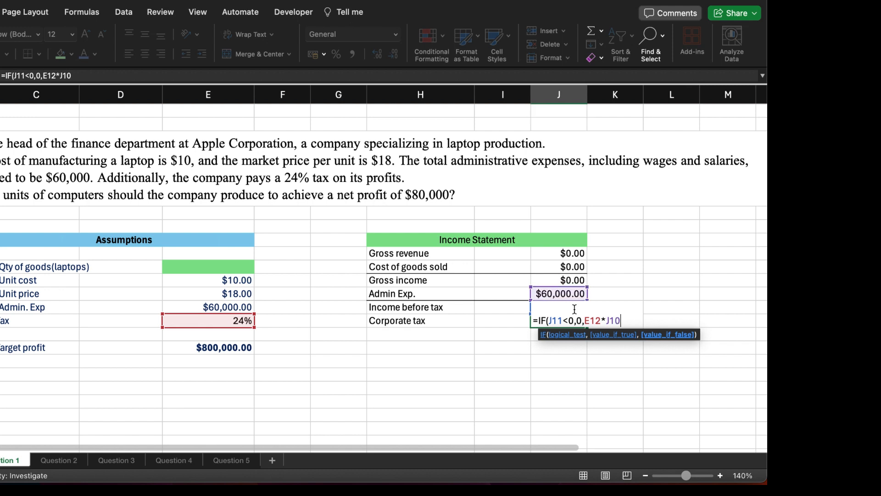
key("BackSpace")
type("1")
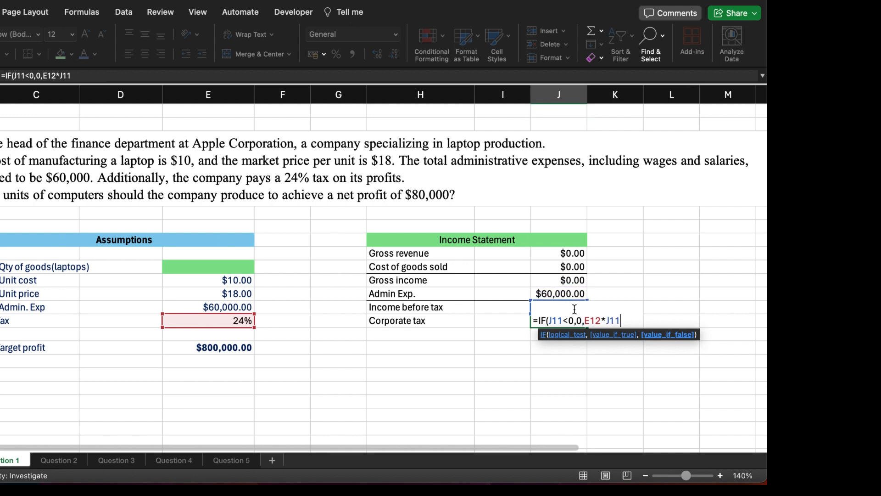
type(")")
key("Return")
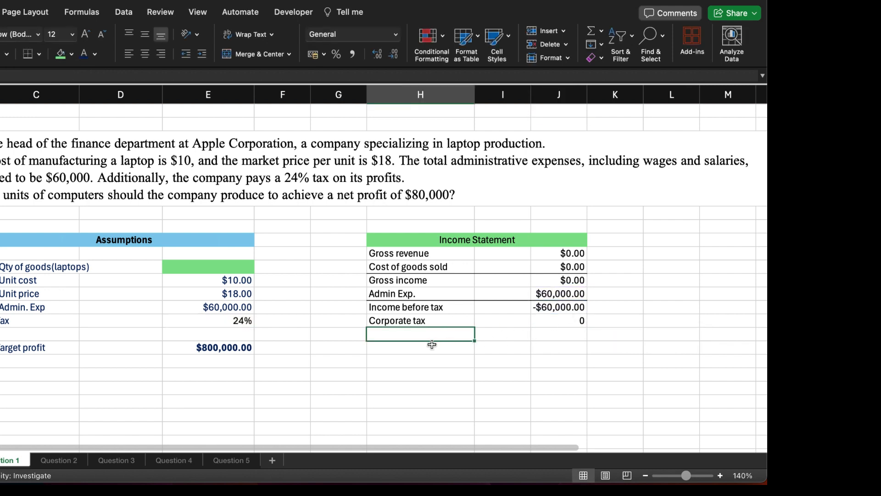
Step: Enter the label "Net income (Profit/loss)" in H13, below Corporate tax
type("Net ")
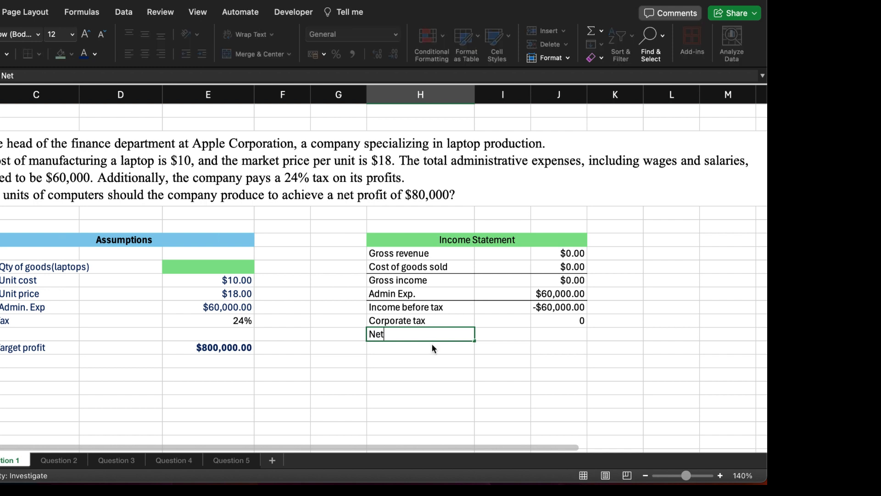
type("income (Pro")
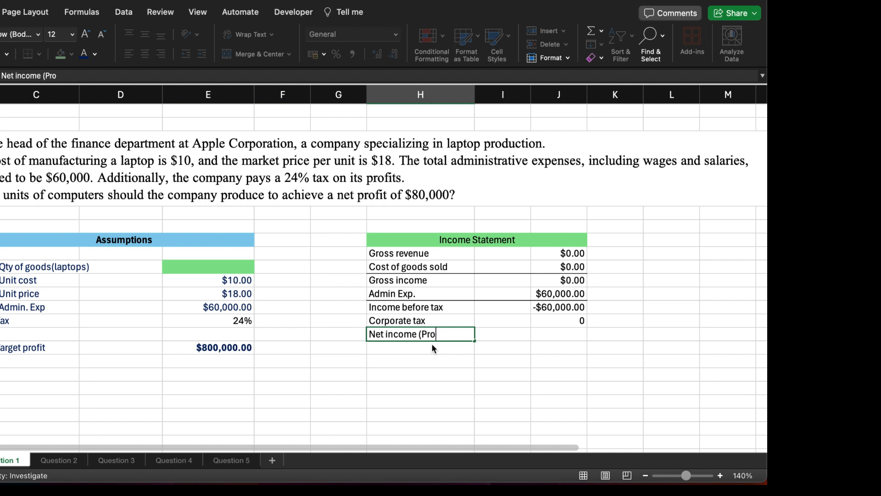
type("fit/loss)")
key("Tab")
key("Tab")
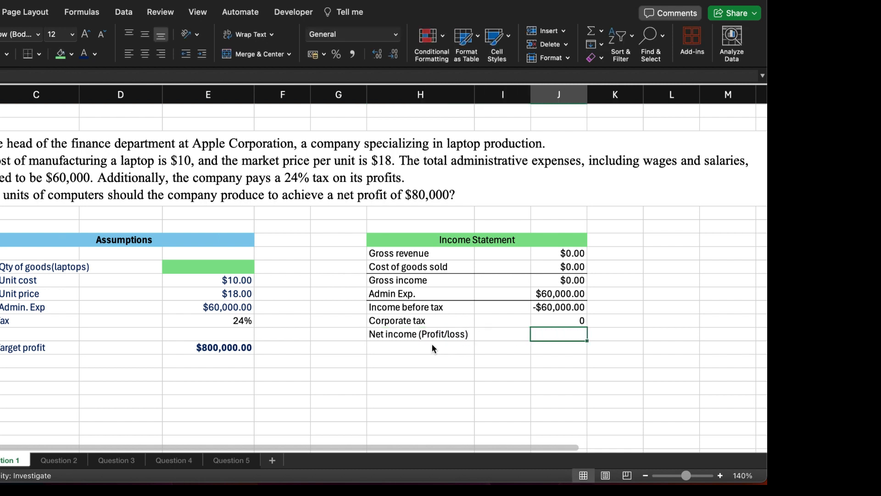
Step: Calculate net income in J13 with =J11-J12, subtracting corporate tax from income before tax
type("=")
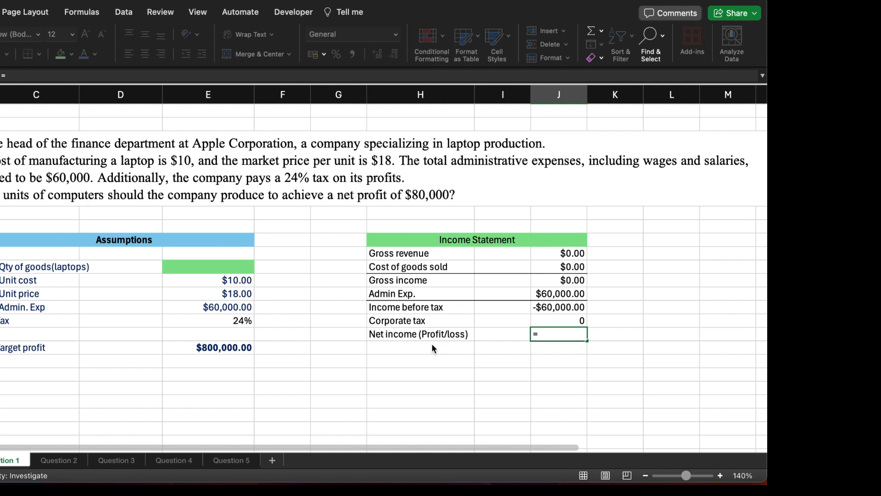
left_click(552, 309)
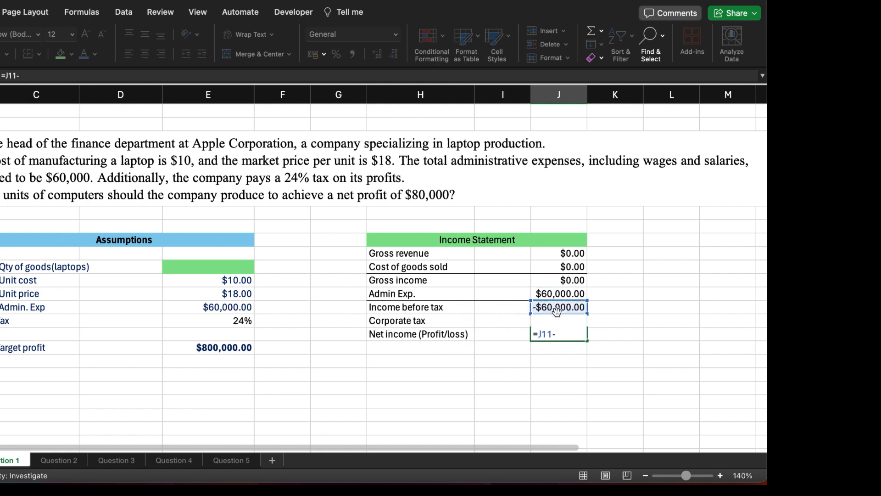
type("-J12")
key("Return")
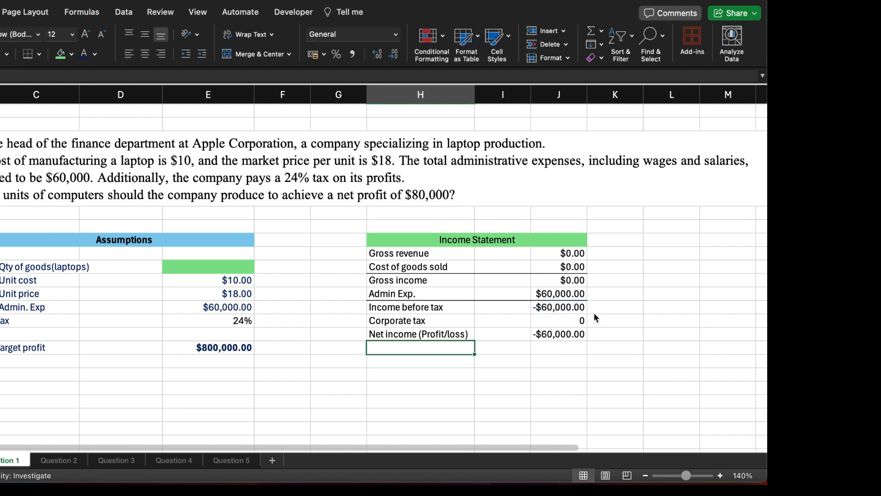
Step: Highlight the net income value in J13 with green fill and bold text, and widen column J to fit it
left_click(541, 334)
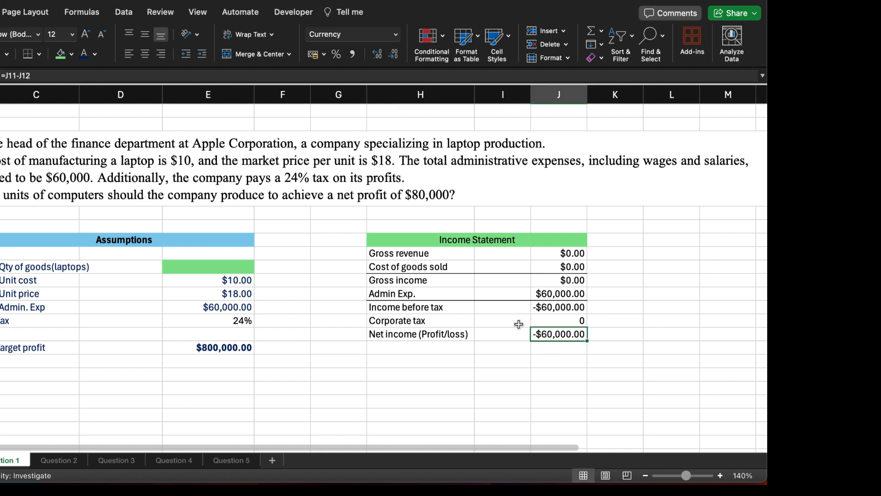
left_click(63, 55)
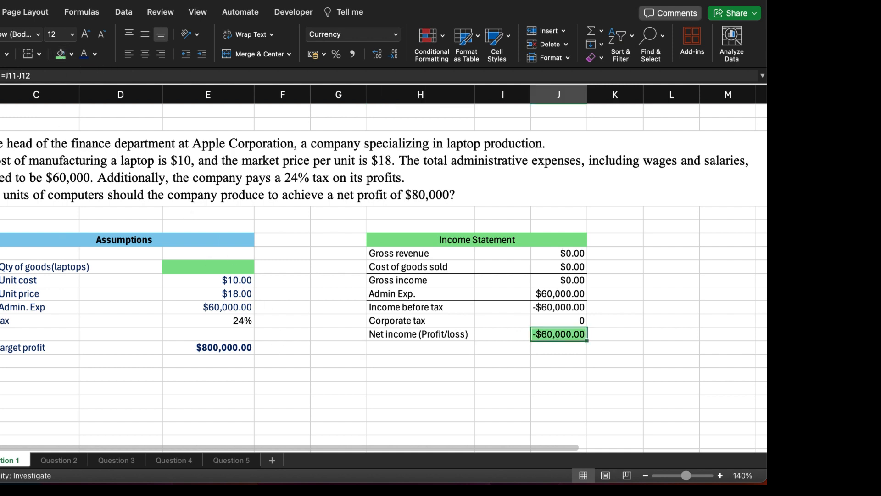
left_click(330, 362)
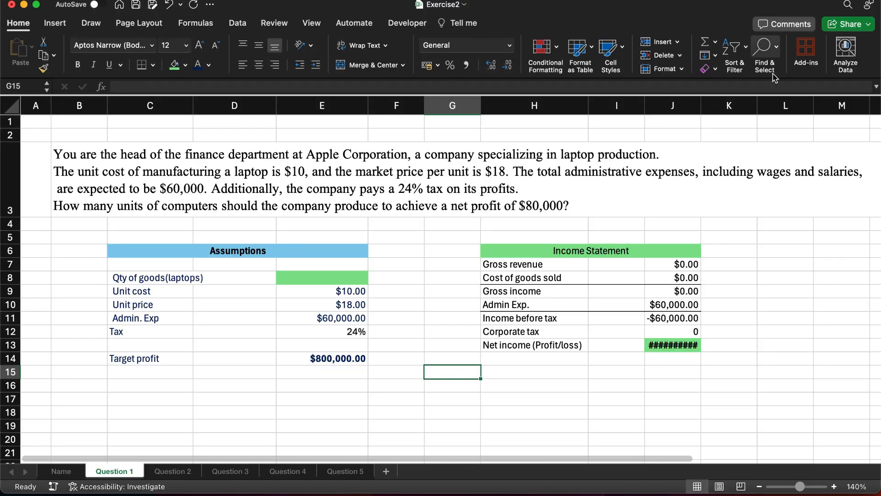
left_click_drag(707, 102, 719, 102)
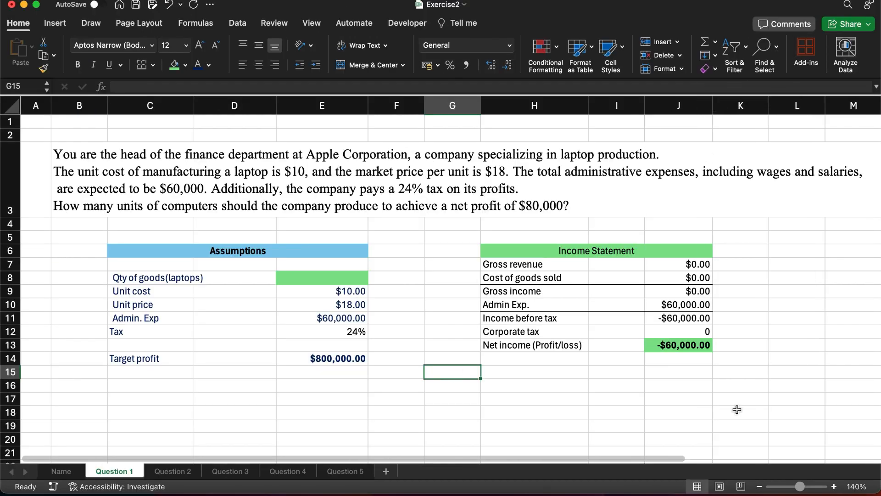
left_click(737, 409)
Step: Correct the target profit in E14 to 80000
left_click(237, 22)
left_click(329, 362)
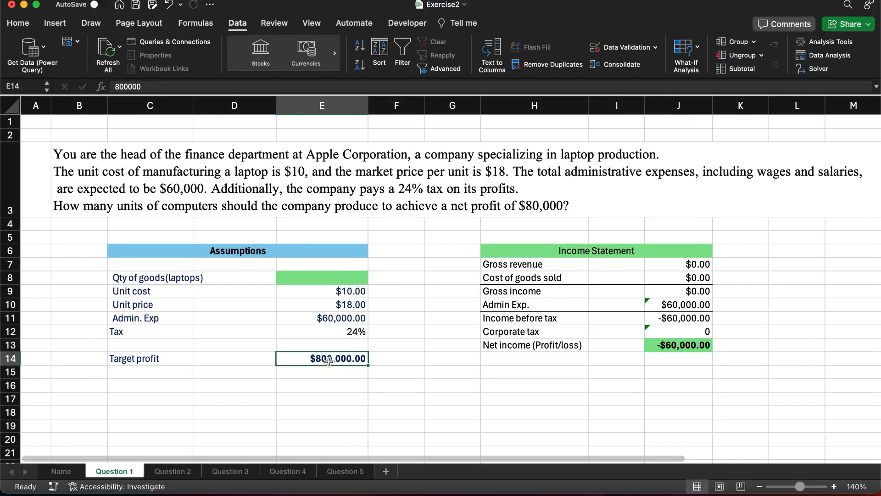
double_click(328, 362)
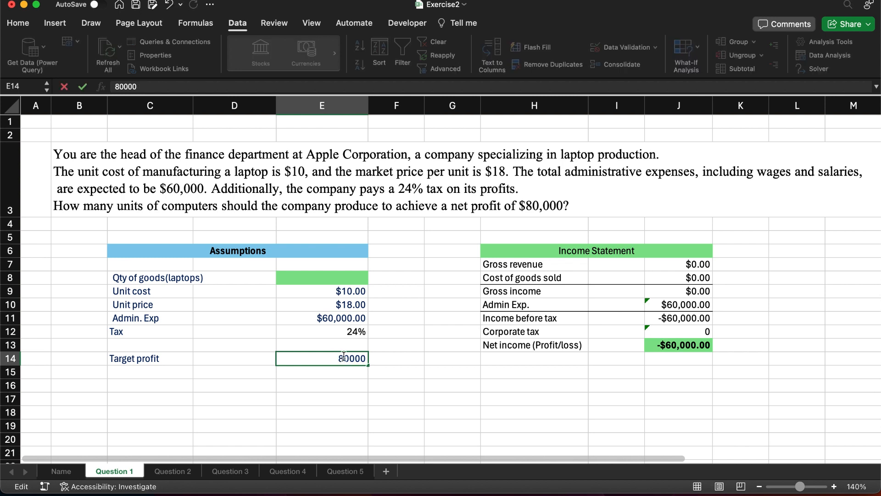
key("Return")
Step: Run Goal Seek to bring net income in J13 to 80000 by changing the laptop quantity in E8, and keep the solution
left_click(659, 344)
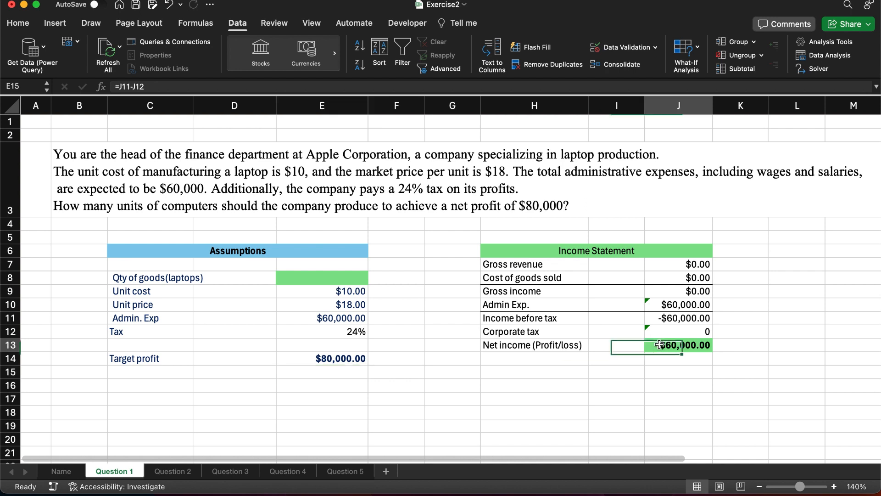
left_click(690, 58)
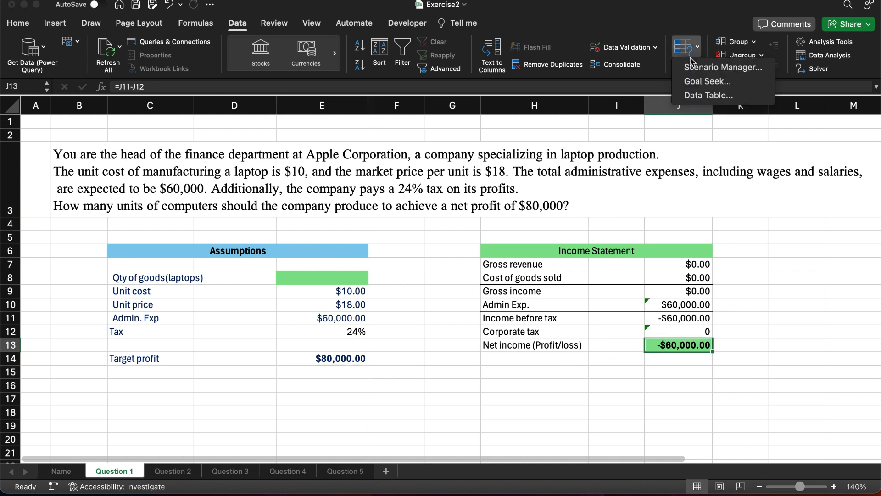
left_click(723, 82)
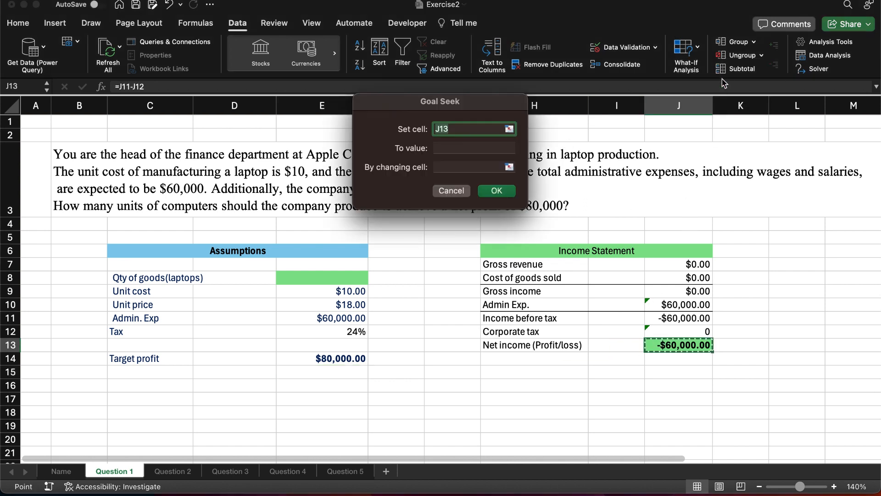
left_click(470, 144)
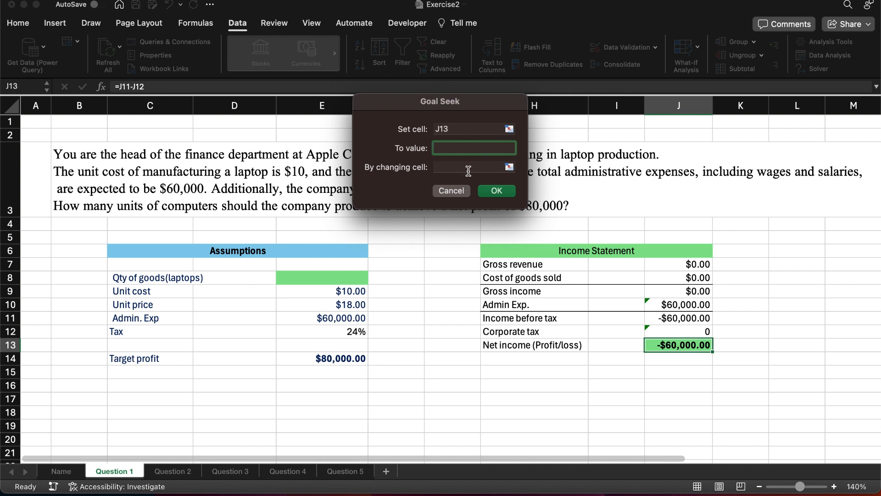
type("80000")
left_click(448, 168)
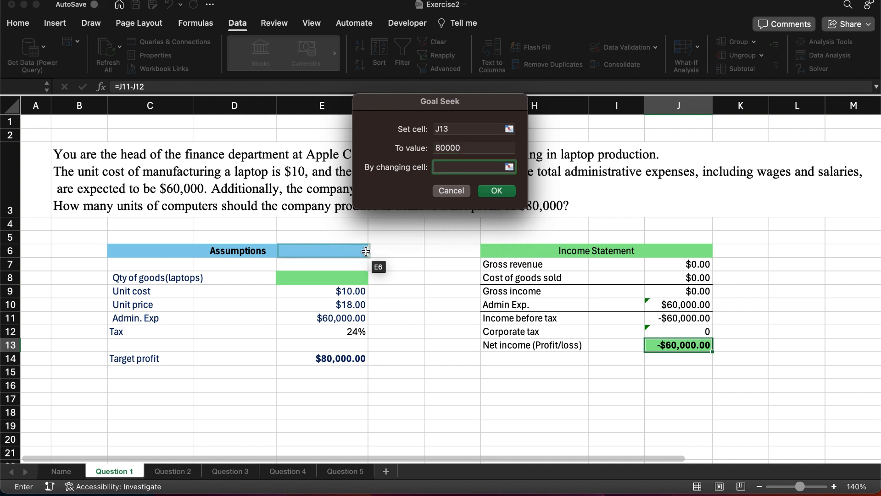
left_click(329, 277)
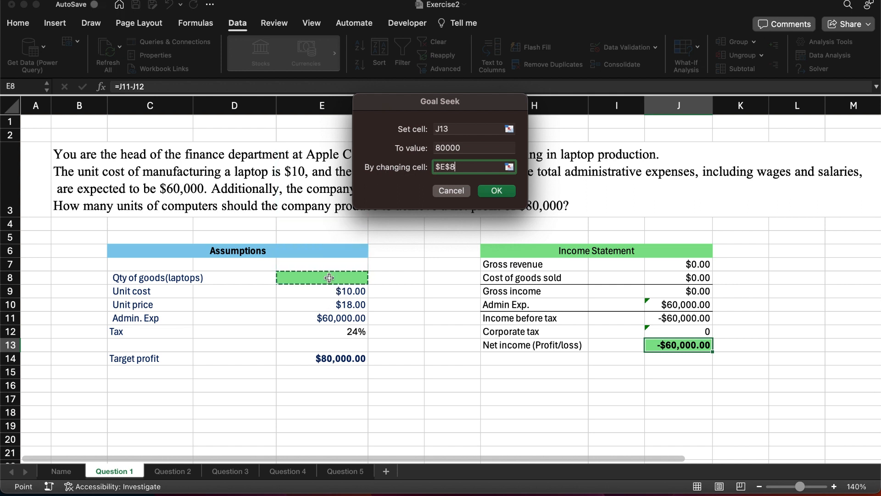
left_click(497, 191)
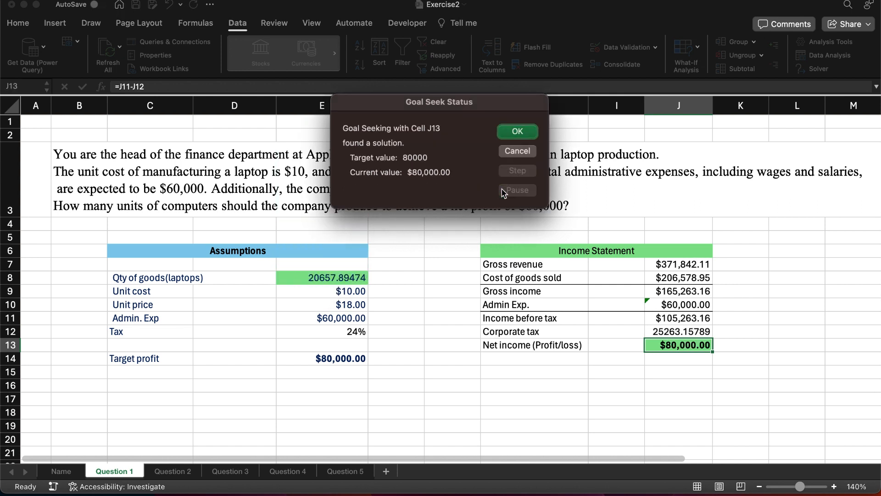
left_click(526, 134)
Step: Enter the conclusion in C17: "The company needs to produce 20658 units of laptops to achieve a net profit of $80000.00"
left_click(174, 397)
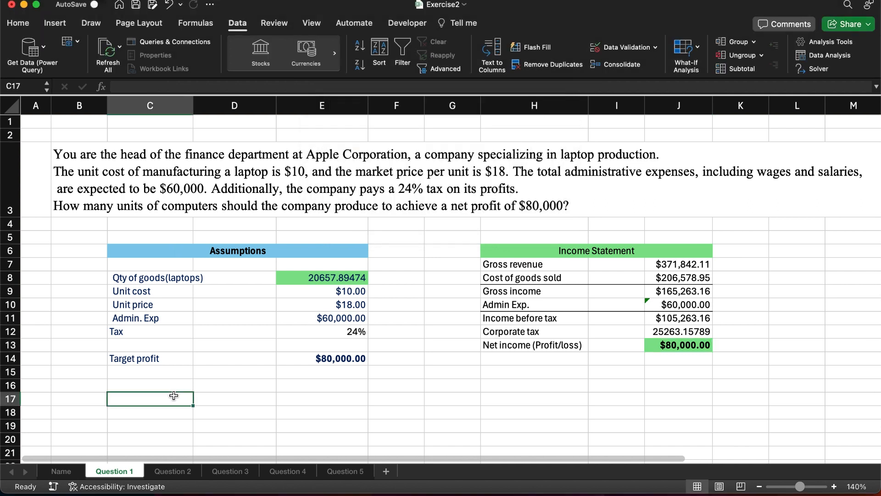
type("The company ne")
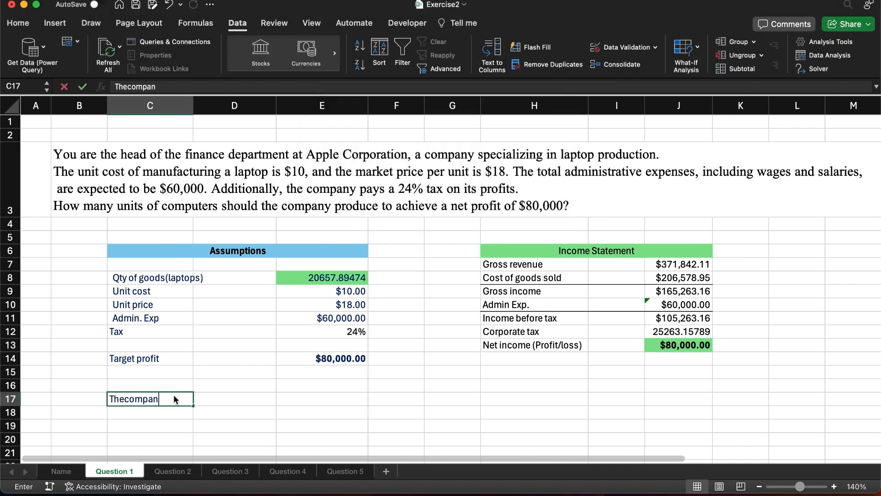
type("eds to")
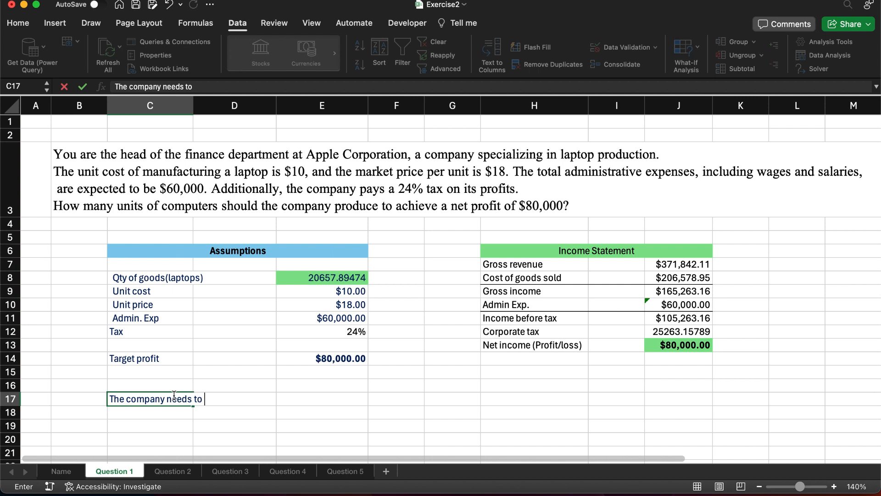
type(" produce ")
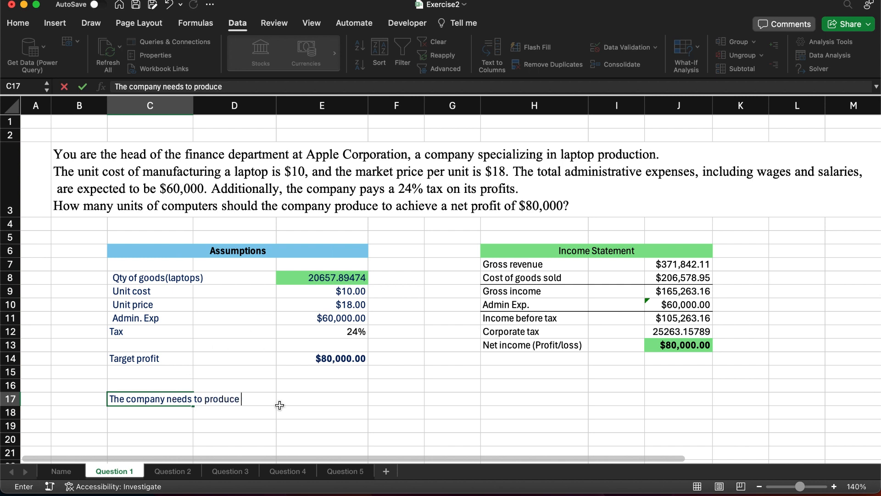
type("20658 units of la")
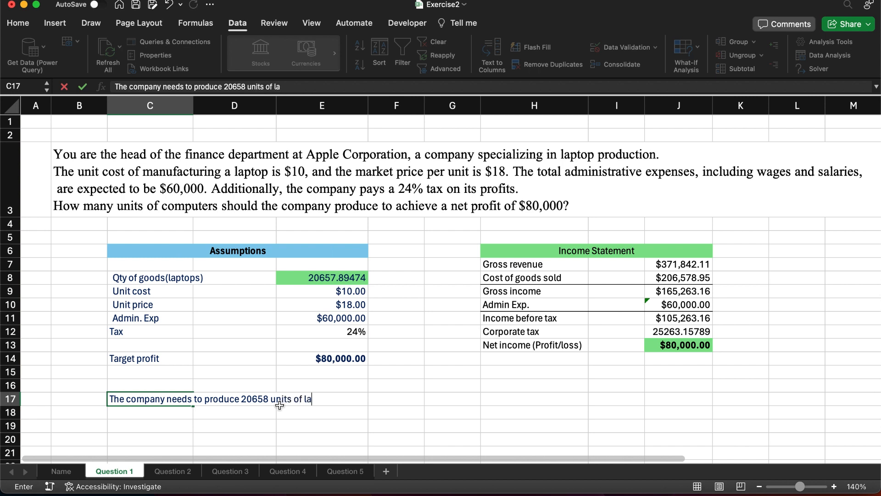
type("ptops to achive")
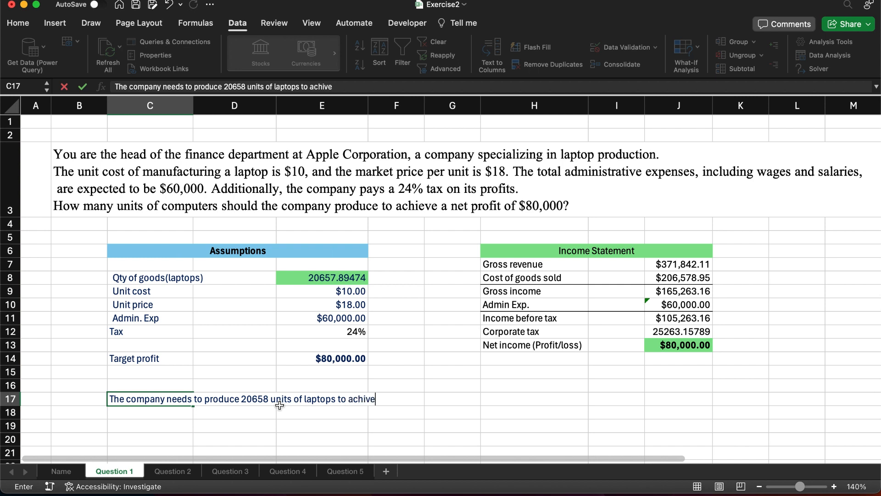
key("BackSpace")
key("BackSpace")
key("BackSpace")
key("BackSpace")
key("BackSpace")
key("BackSpace")
type("achieve a net profit of")
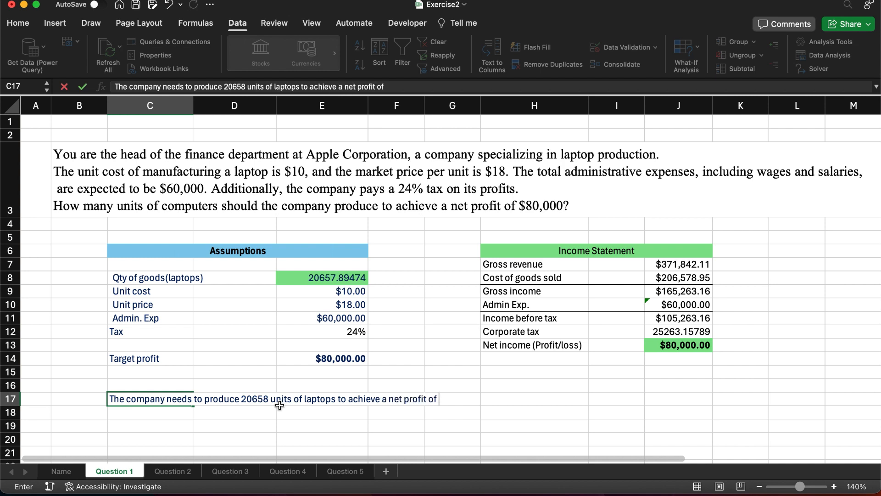
type(" $80000.00")
key("Return")
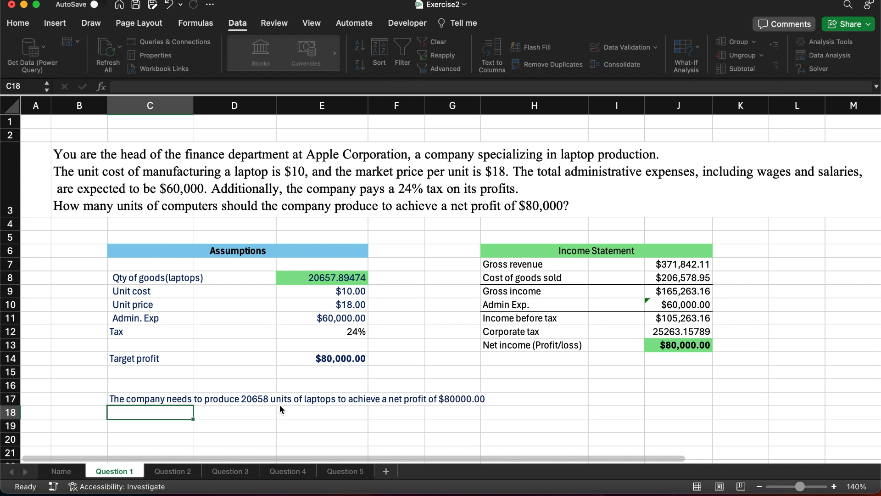
Step: Merge the conclusion sentence across C17:H17 and left-align it
left_click(144, 402)
left_click_drag(144, 402, 488, 399)
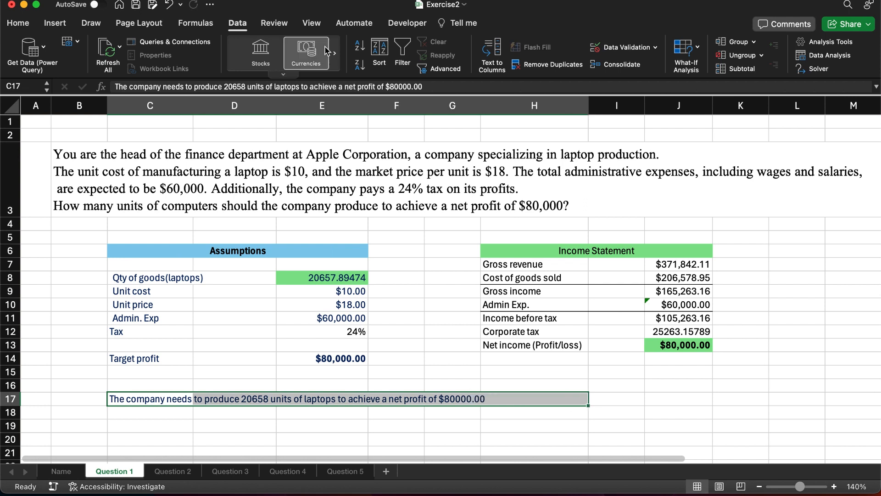
left_click(18, 23)
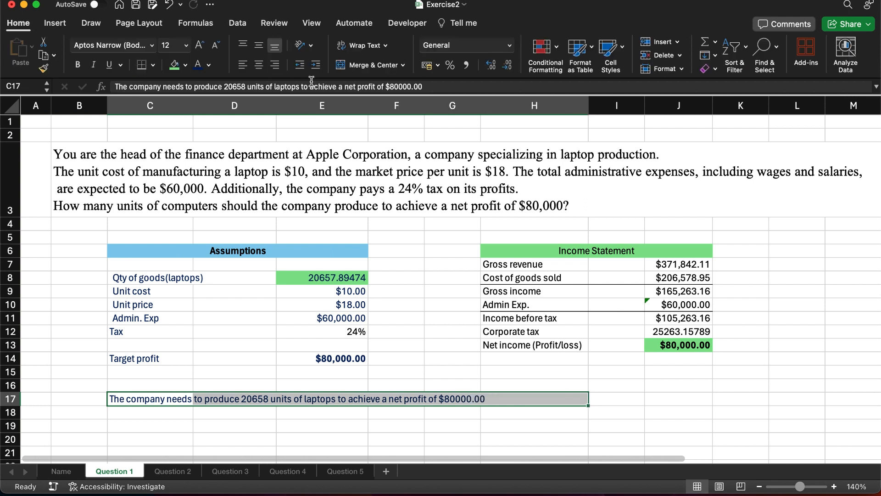
left_click(362, 64)
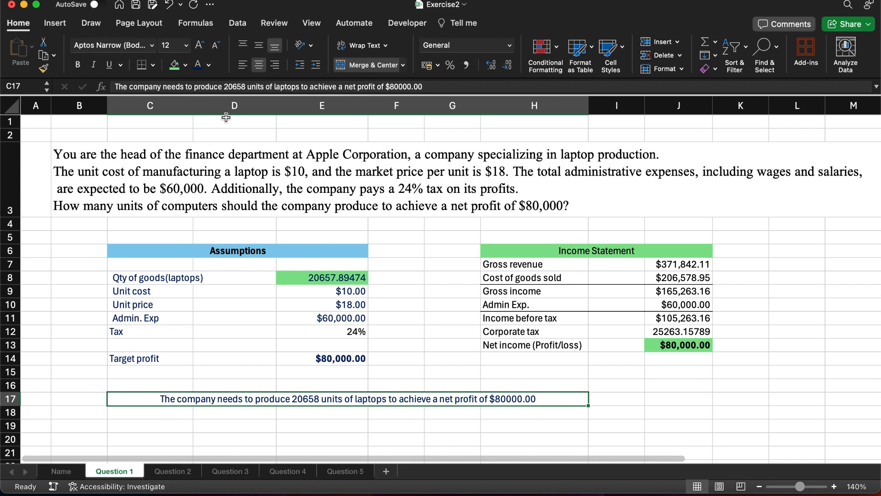
left_click(242, 69)
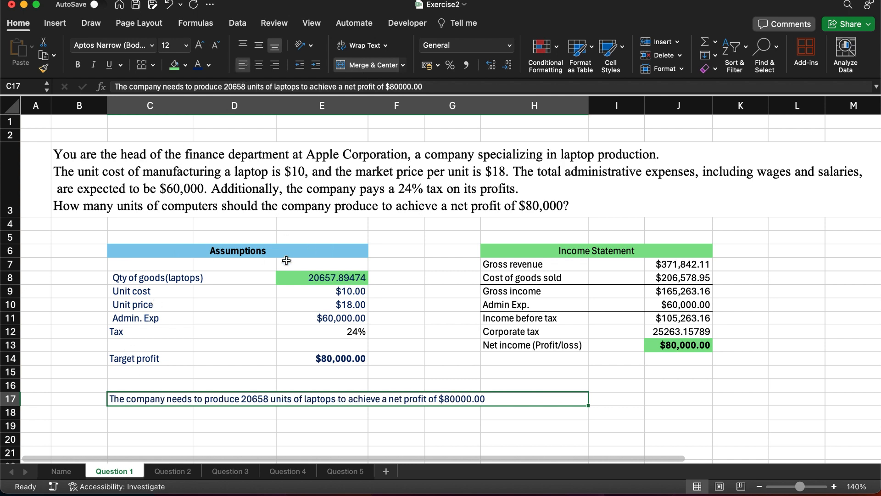
left_click(273, 326)
Step: Format the laptop quantity in E8 as a Number with 0 decimal places
left_click(344, 280)
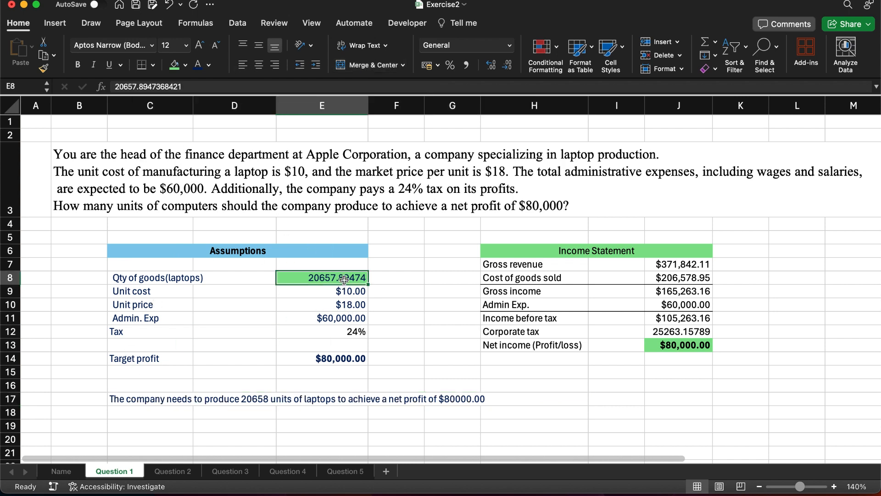
double_click(309, 277)
left_click(276, 276)
key("super+1")
left_click(325, 108)
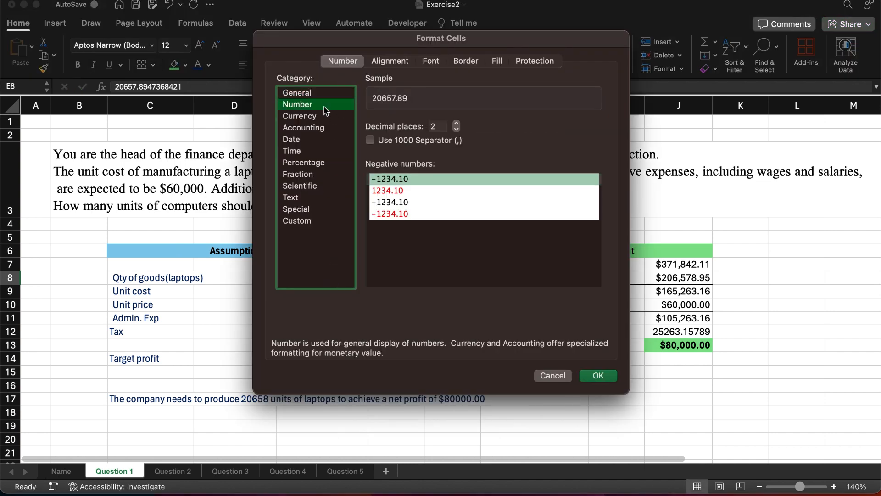
left_click(456, 130)
left_click(456, 130)
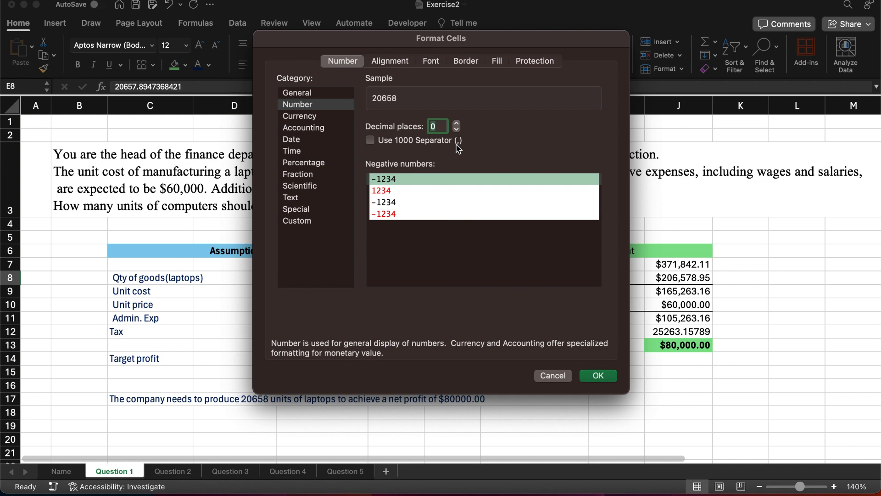
left_click(597, 378)
left_click(447, 326)
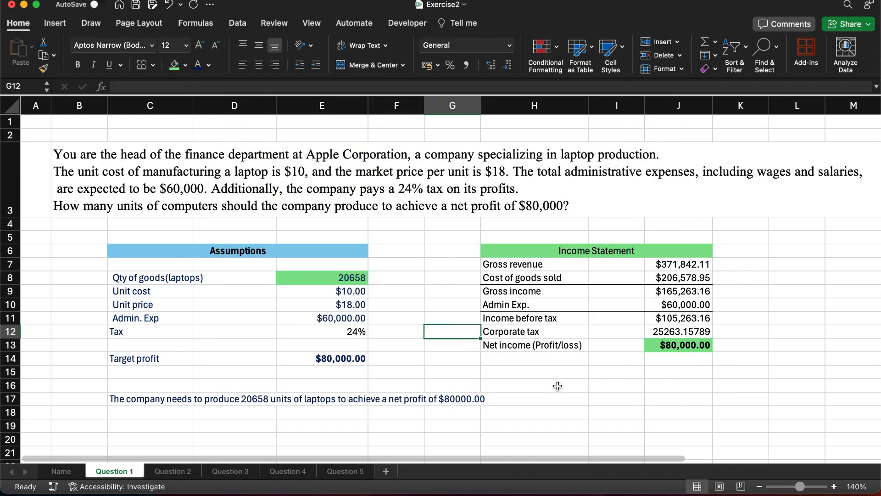
Step: On the Question 2 sheet, label E8 "Monthly rate" and calculate it in F8 with =F6/12
left_click(172, 472)
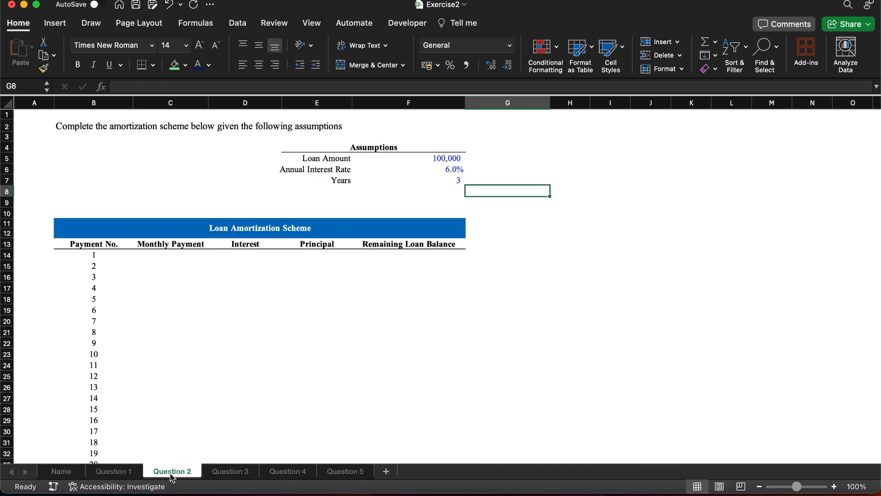
left_click(295, 191)
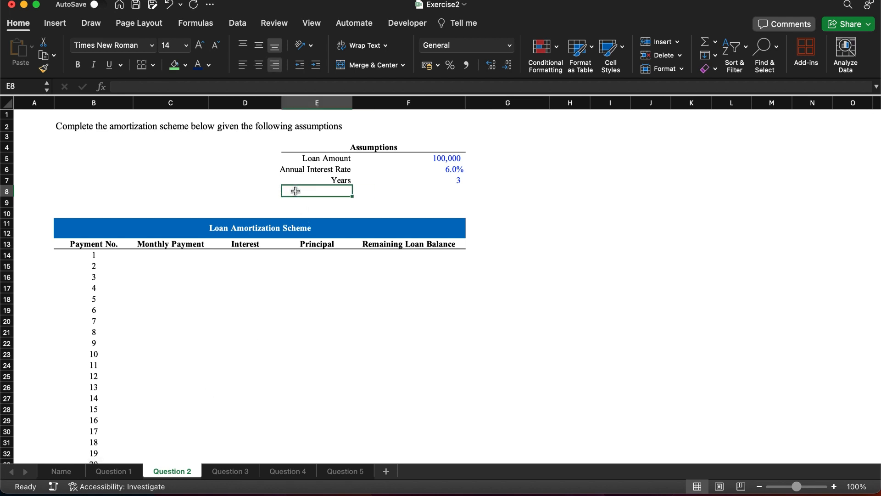
type("Mont")
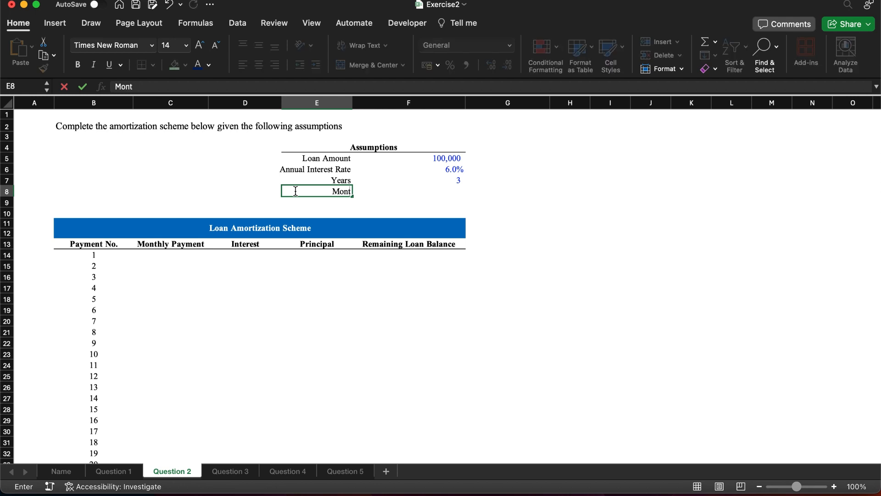
type("hly rate")
key("Tab")
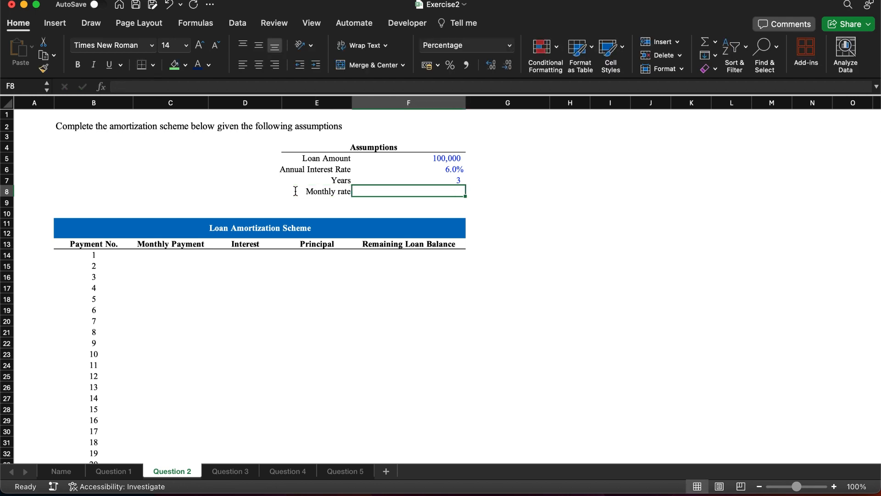
type("=")
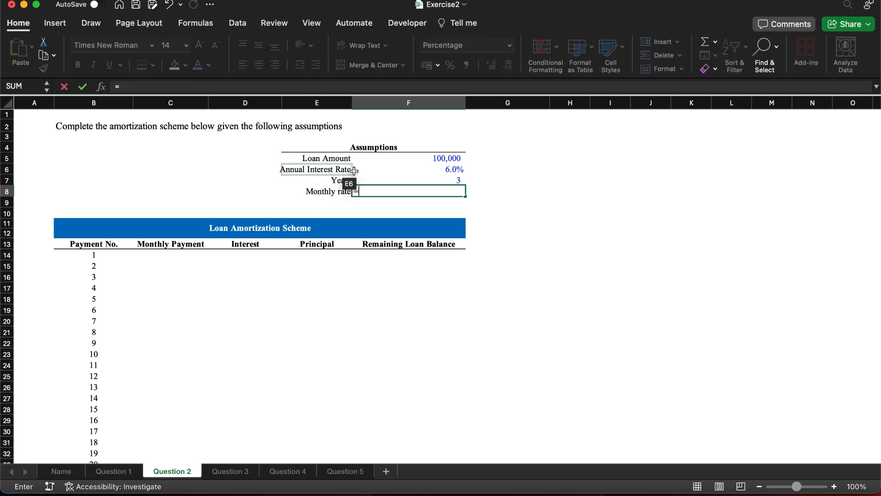
left_click(421, 174)
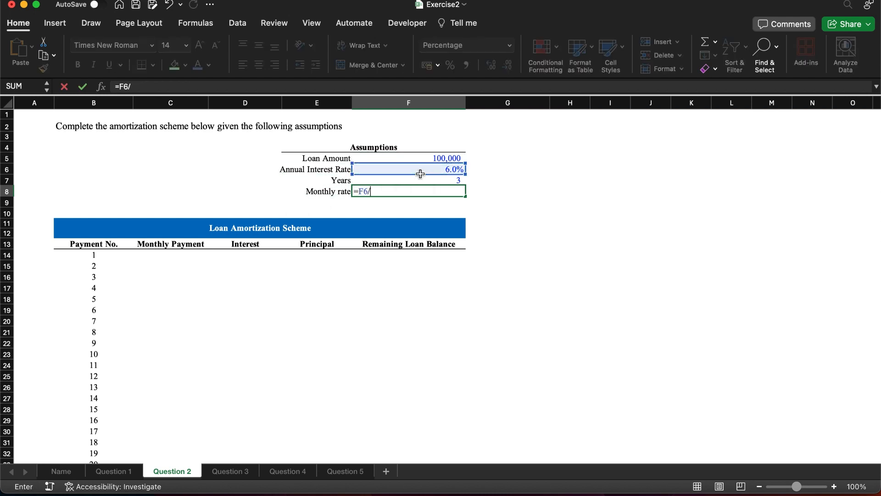
type("/12")
key("Return")
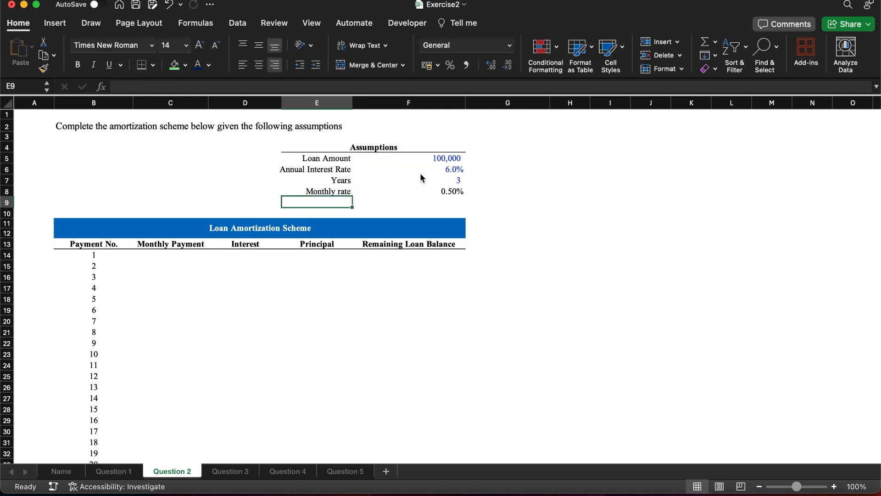
Step: Label E9 "No. of paymets" and calculate the number of payments in F9 with =F7*12
type("Num")
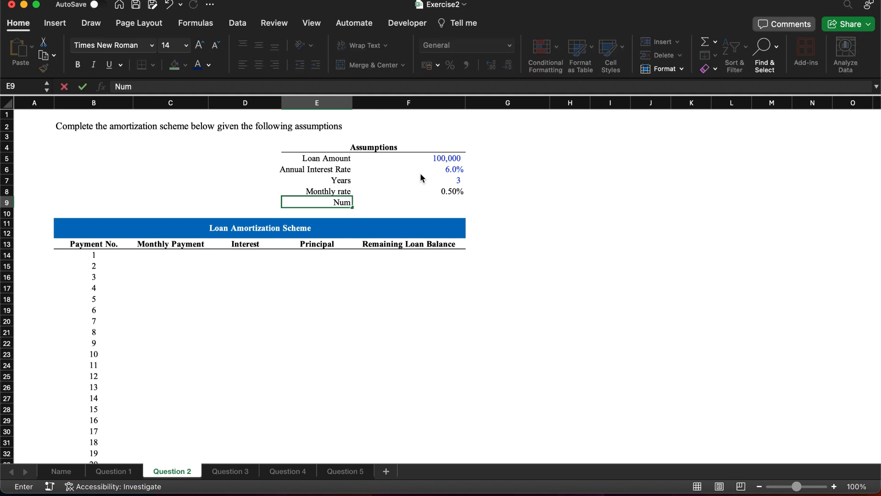
key("BackSpace")
key("BackSpace")
type("o. of paymets")
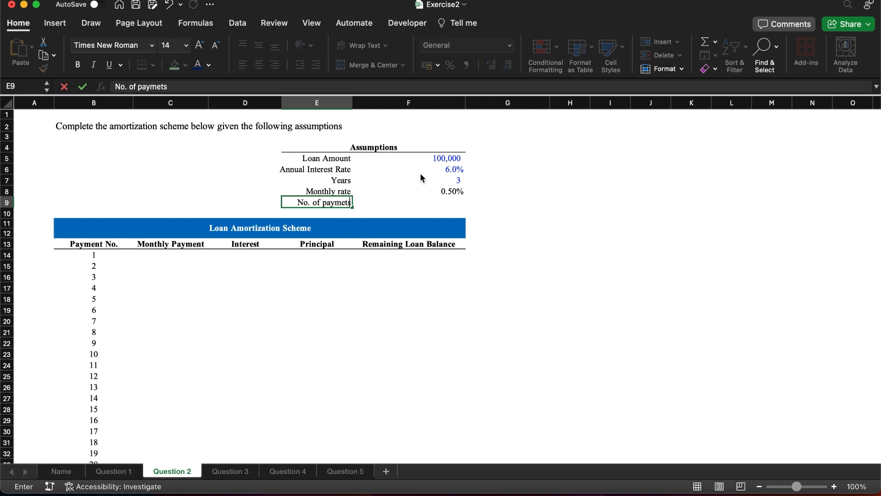
key("Tab")
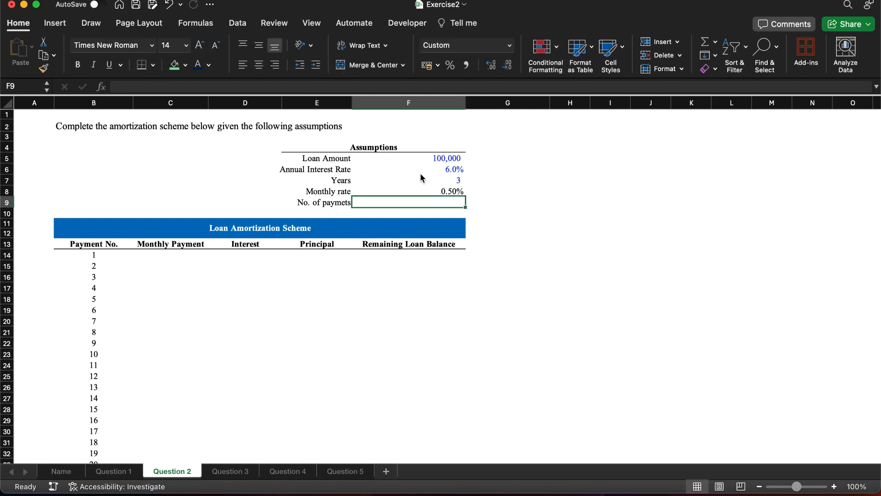
type("=")
left_click(450, 180)
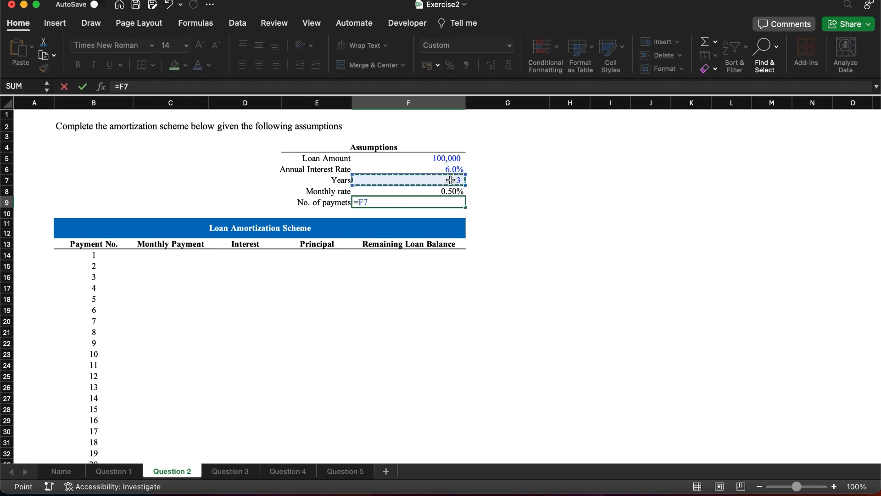
type("*12")
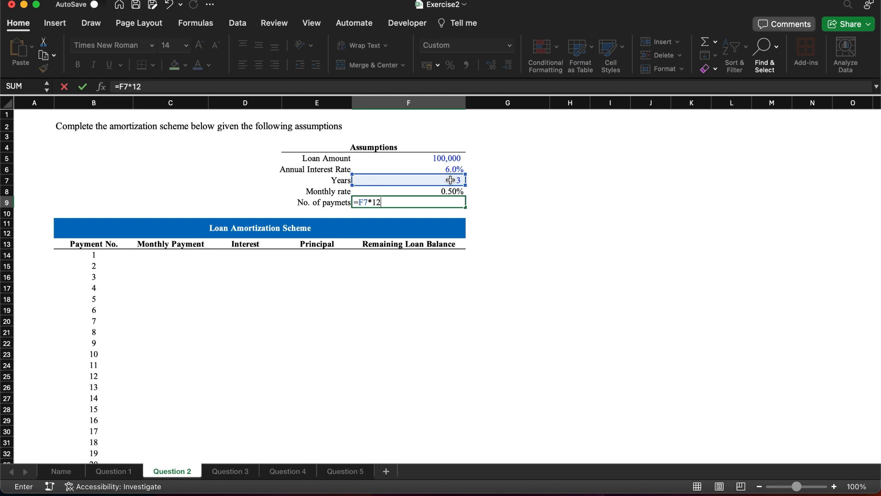
Step: Calculate the first monthly payment in C14 with =PMT($F$8,$F$9,$F$5,,0)
left_click(156, 257)
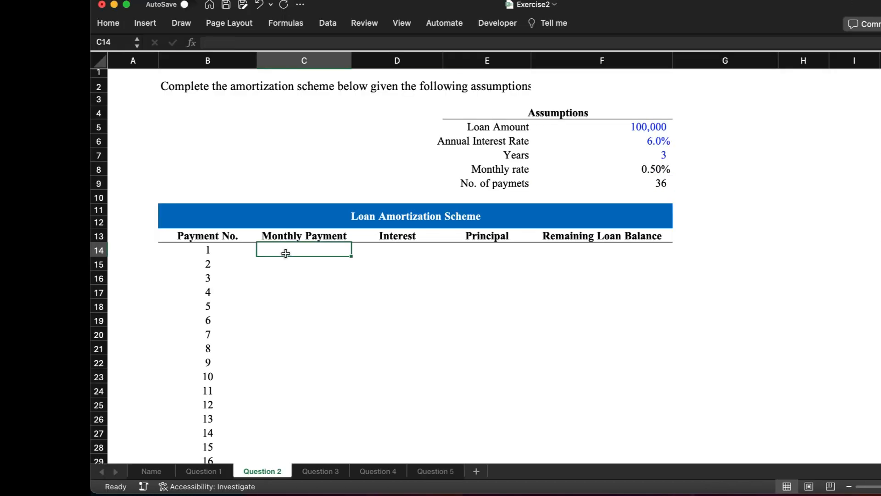
type("=pmt")
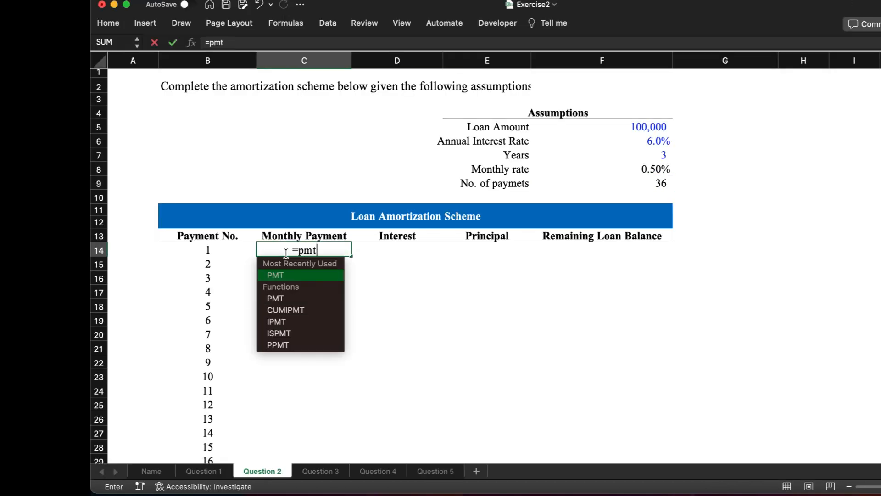
key("Tab")
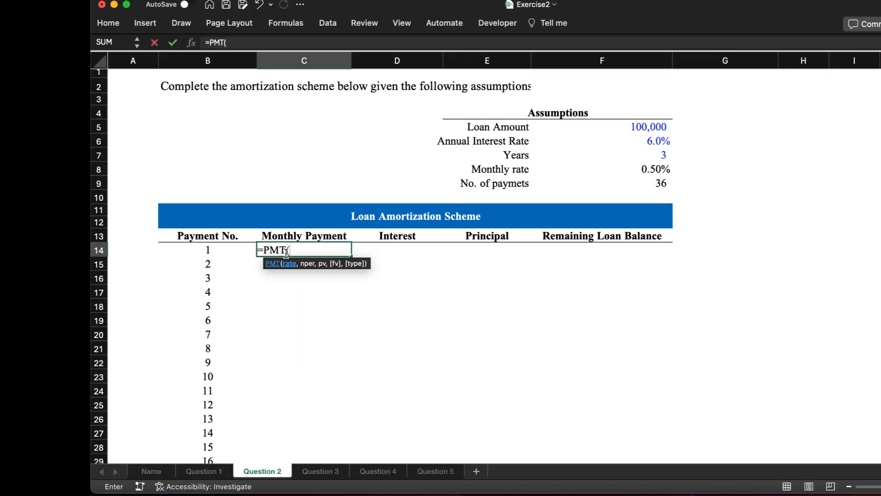
left_click(660, 169)
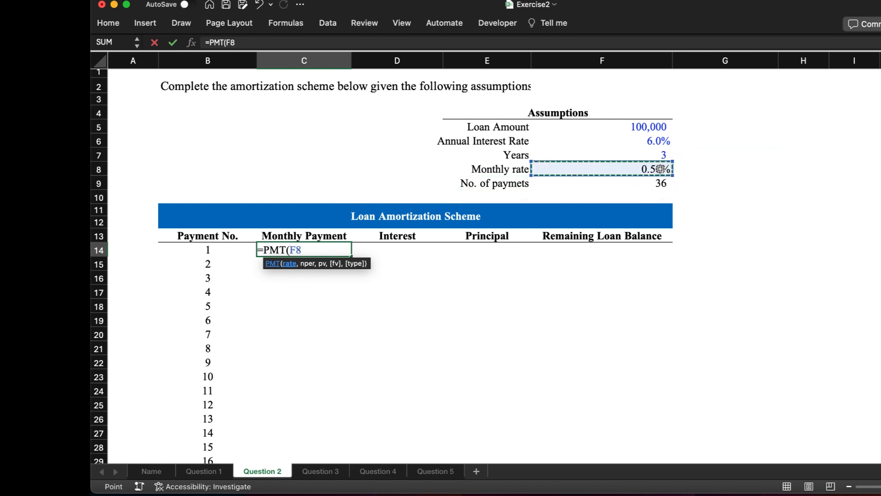
key("F4")
type(",")
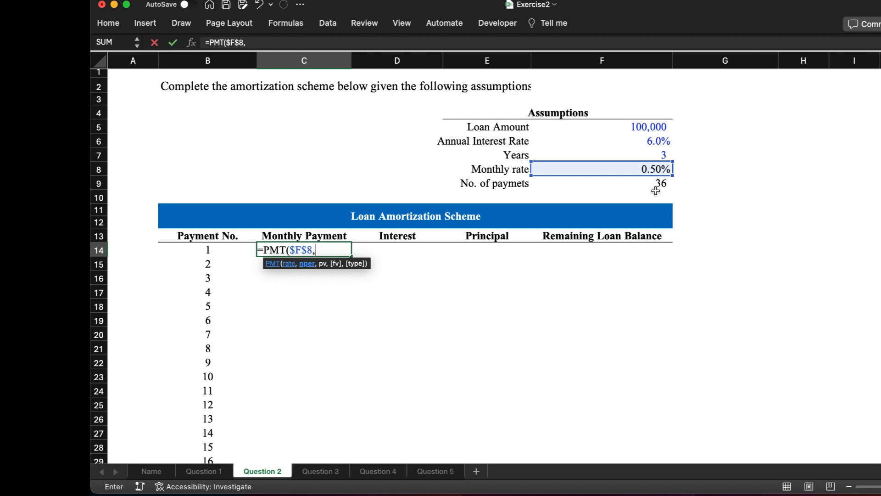
left_click(660, 184)
key("F4")
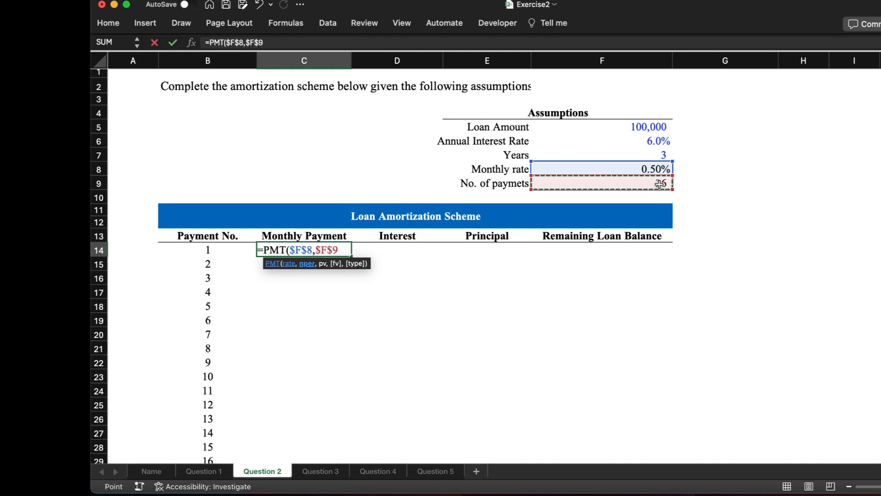
type(",")
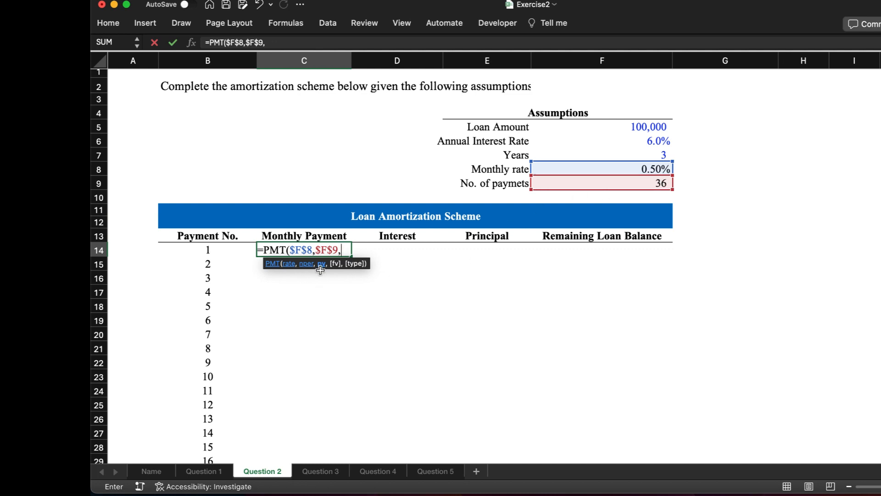
left_click(639, 128)
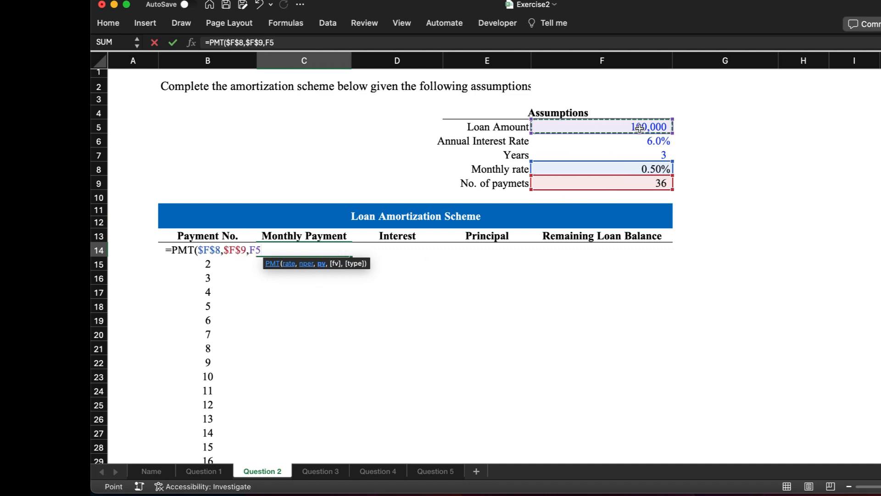
key("F4")
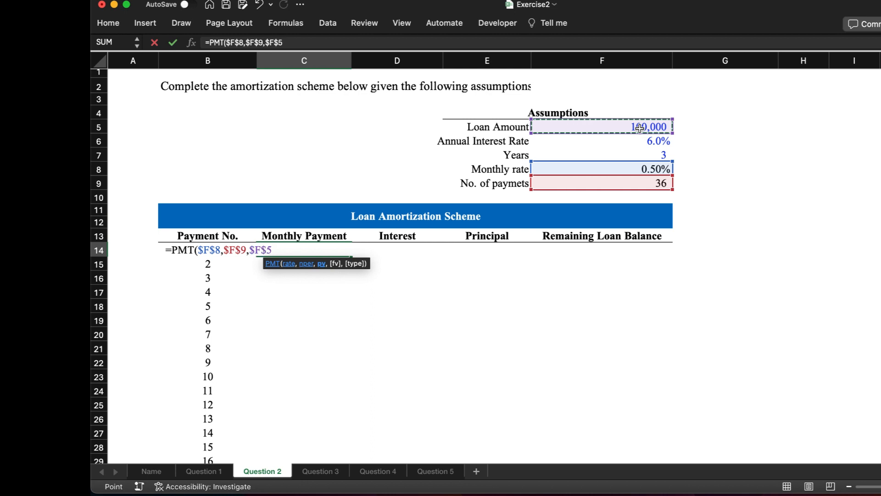
type(",,")
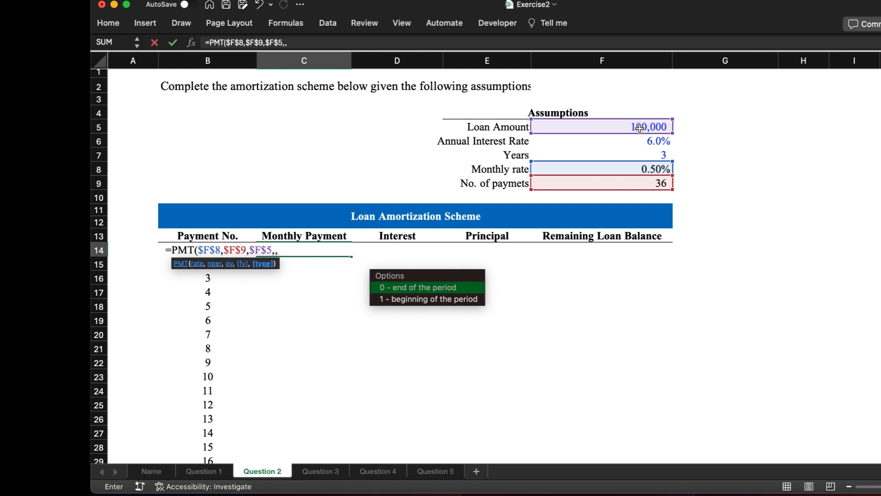
type("0)")
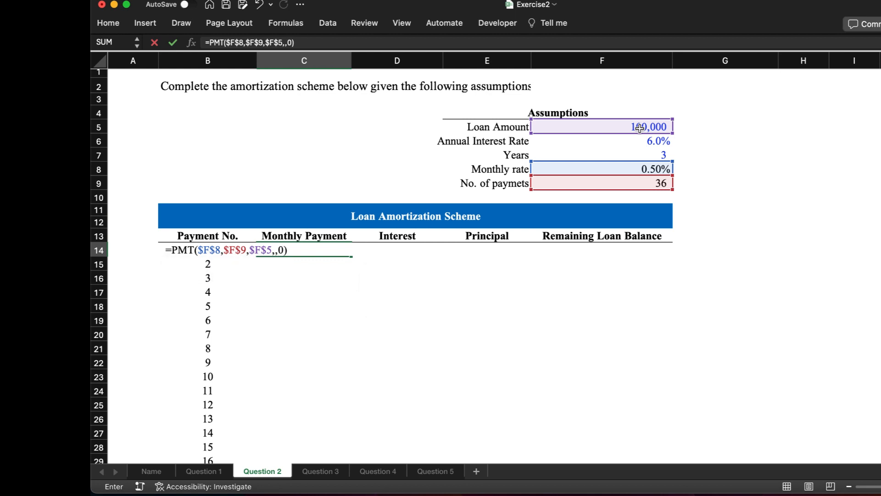
key("Return")
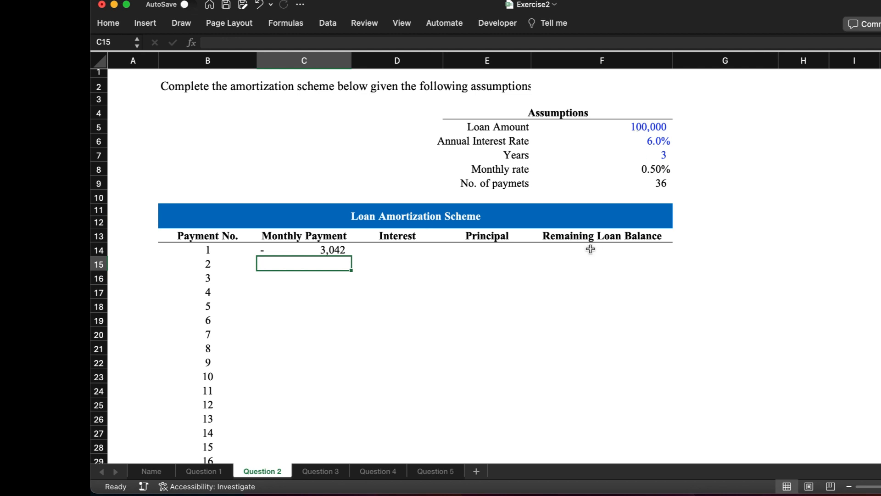
Step: Make the payment formula in C14 negative, =-PMT($F$8,$F$9,$F$5,,0), and fill it down the Monthly Payment column for all 36 payments
left_click(314, 248)
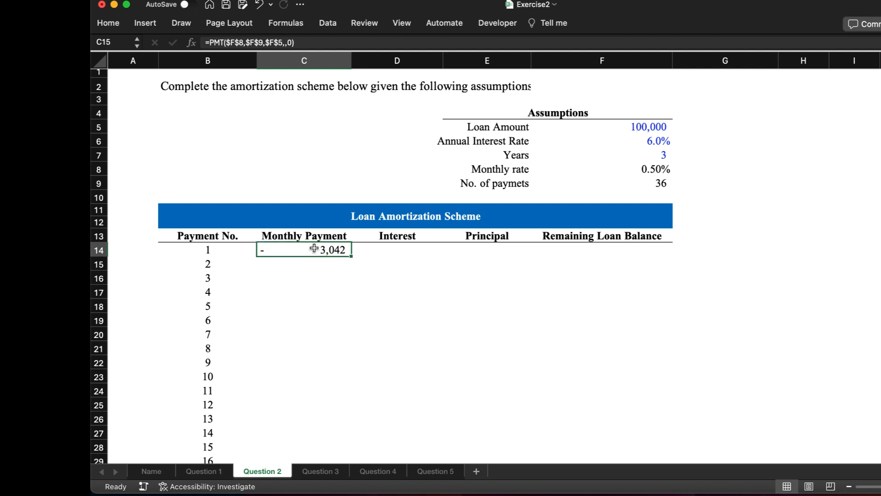
left_click(208, 42)
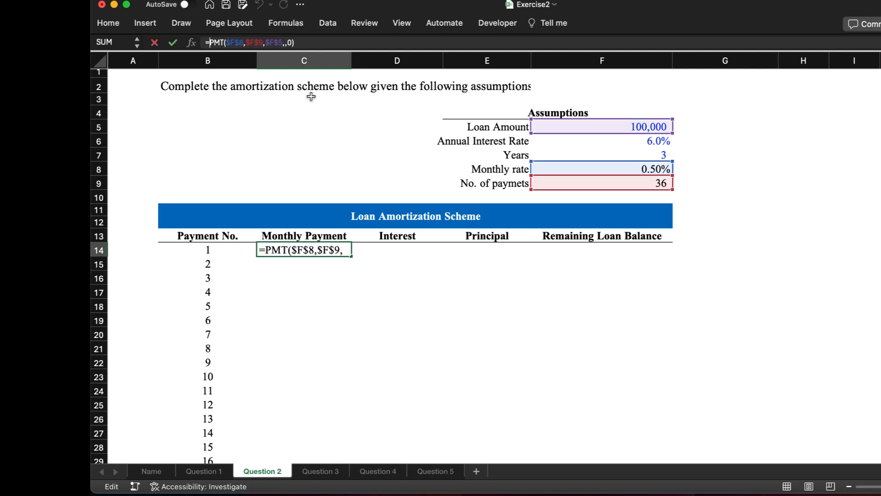
key("Return")
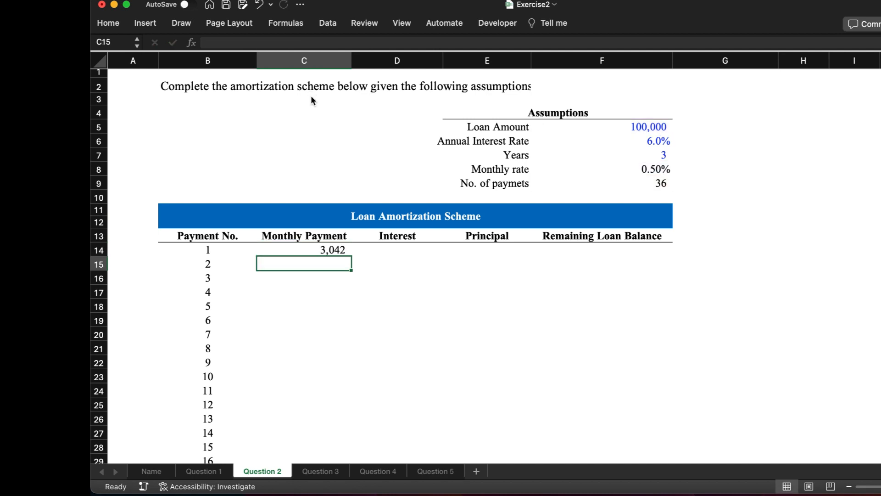
left_click(328, 248)
double_click(351, 256)
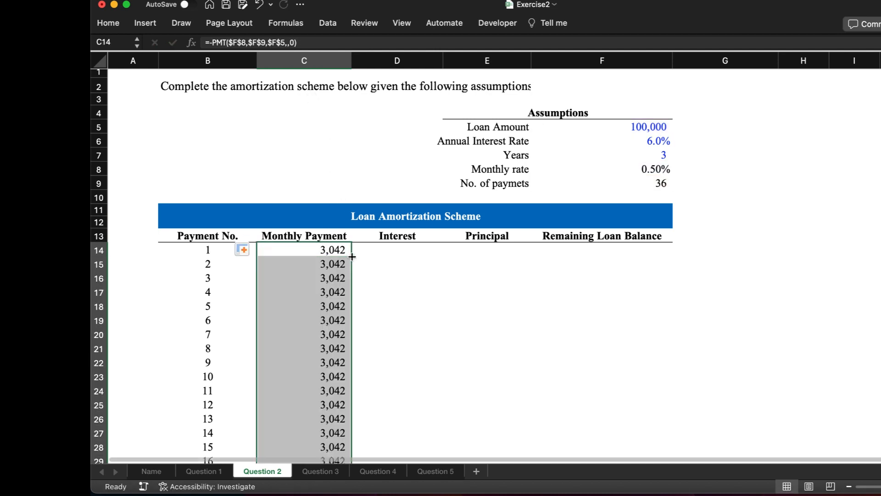
Step: Calculate the first payment's interest in D14 with =F8*F5
left_click(388, 249)
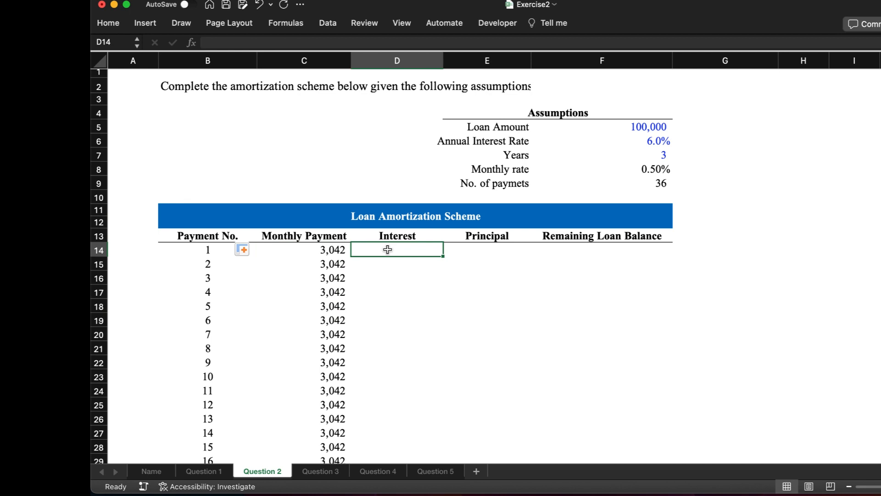
type("=")
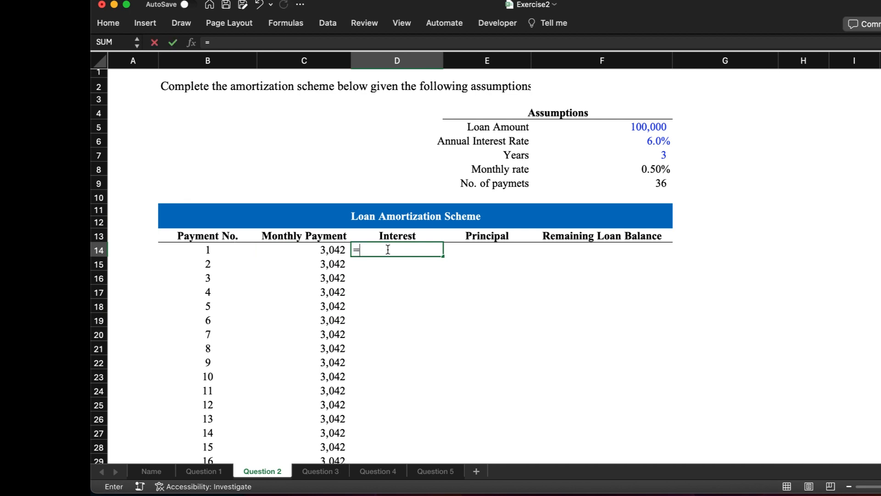
left_click(655, 170)
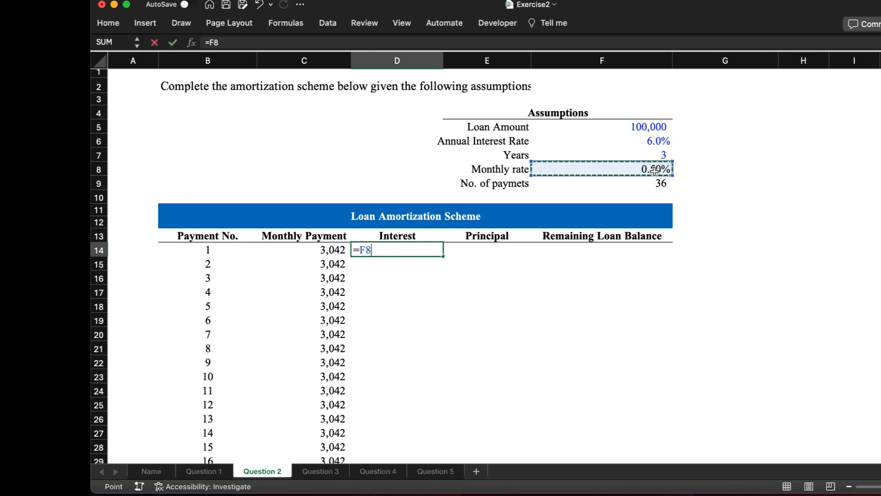
type("*")
left_click(646, 128)
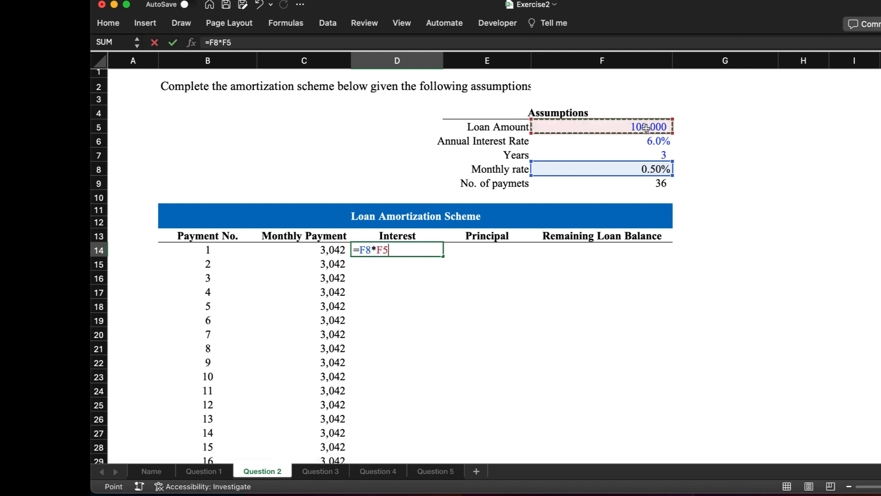
key("Return")
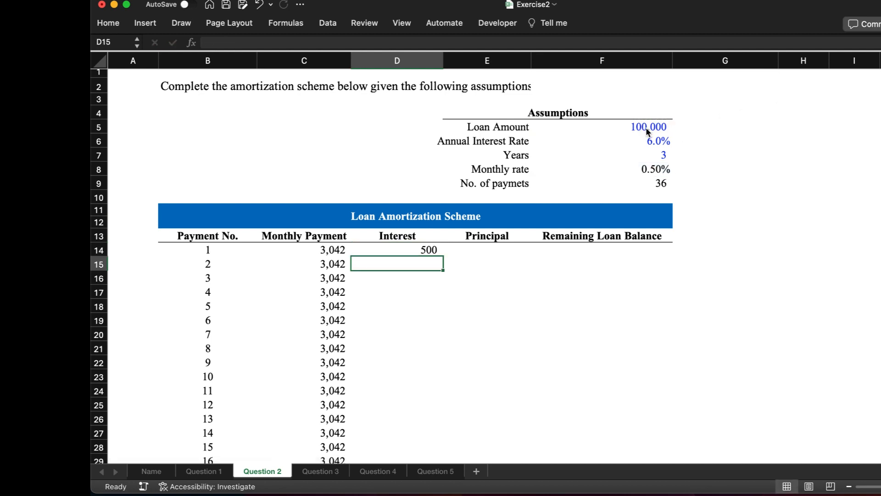
Step: Calculate the first payment's principal in E14 as the monthly payment minus the interest, =C14-D14
left_click(492, 253)
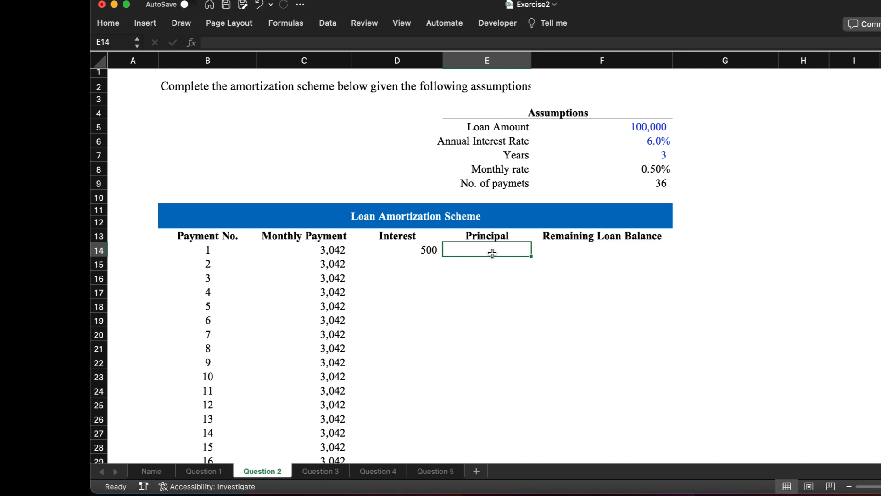
type("=")
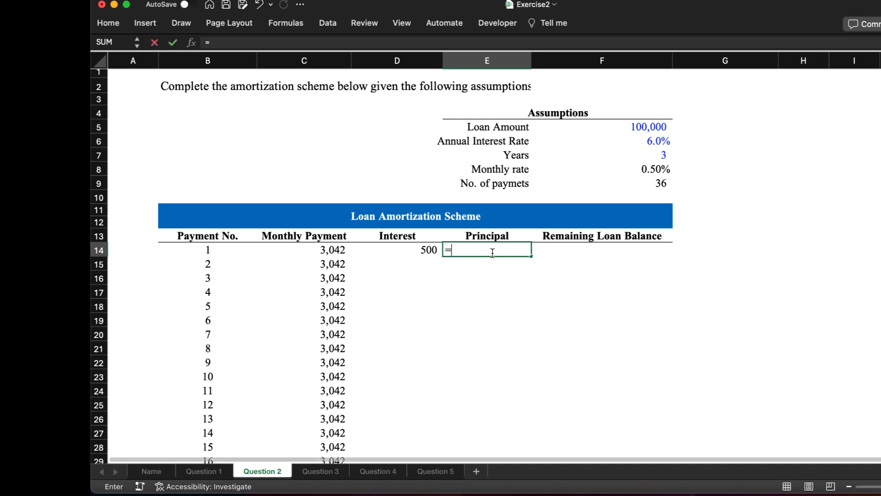
left_click(326, 248)
type("-")
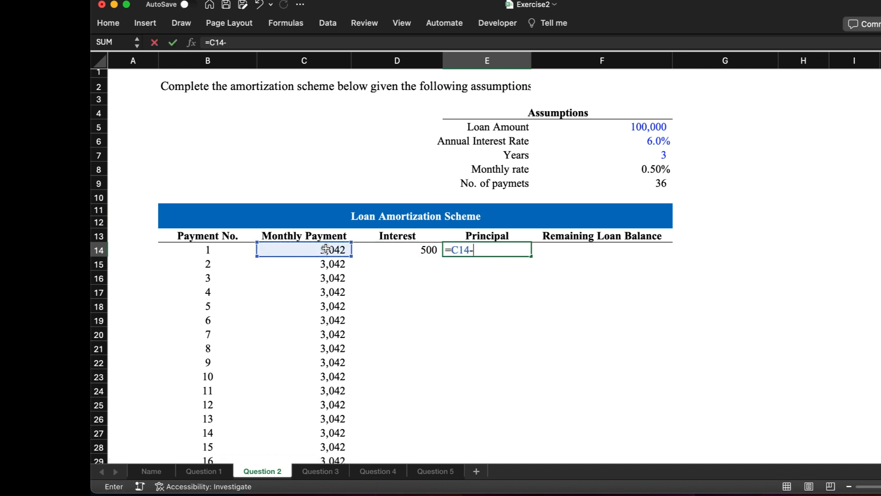
left_click(423, 251)
key("Return")
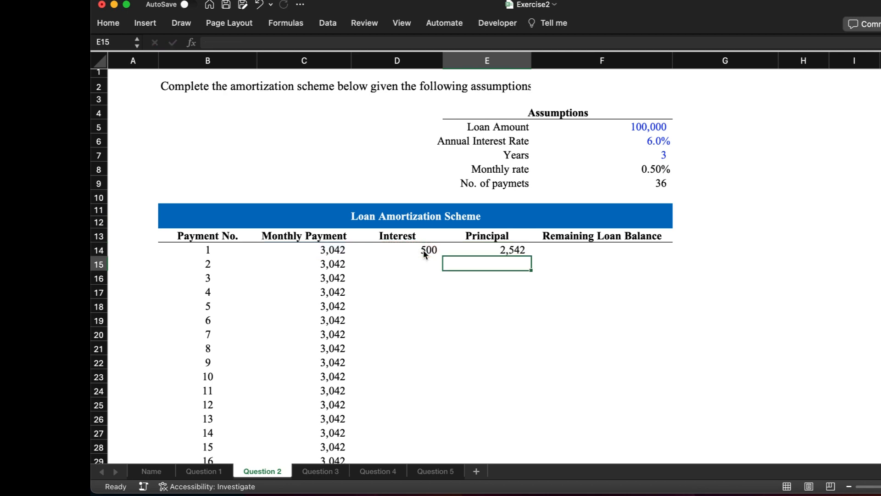
Step: Calculate the remaining loan balance after the first payment in F14 with =F5-E14
scroll(517, 245, "down", 10)
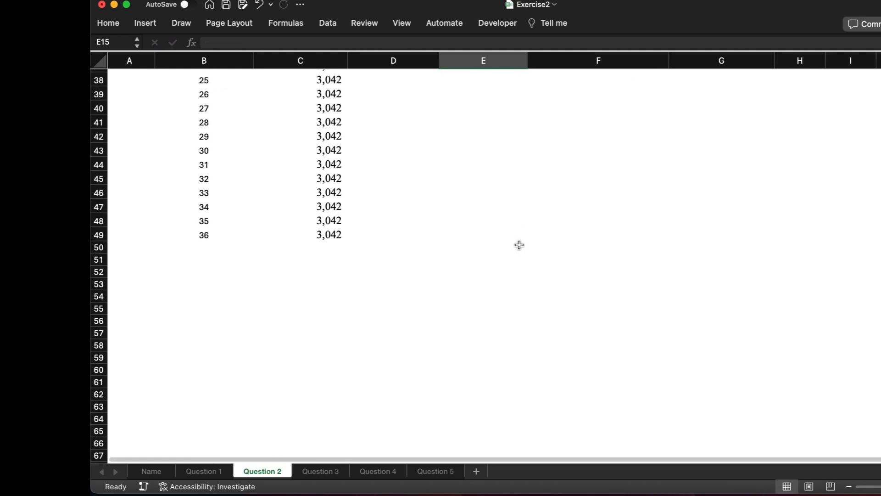
scroll(519, 244, "up", 10)
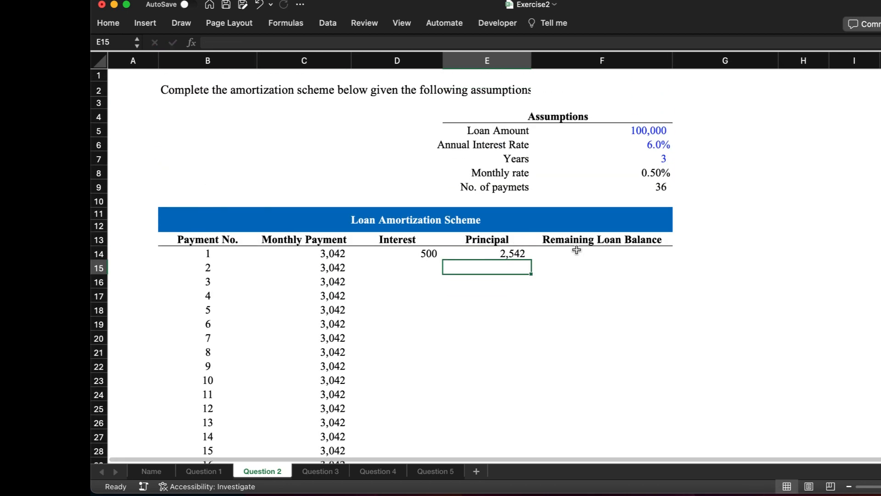
left_click(594, 253)
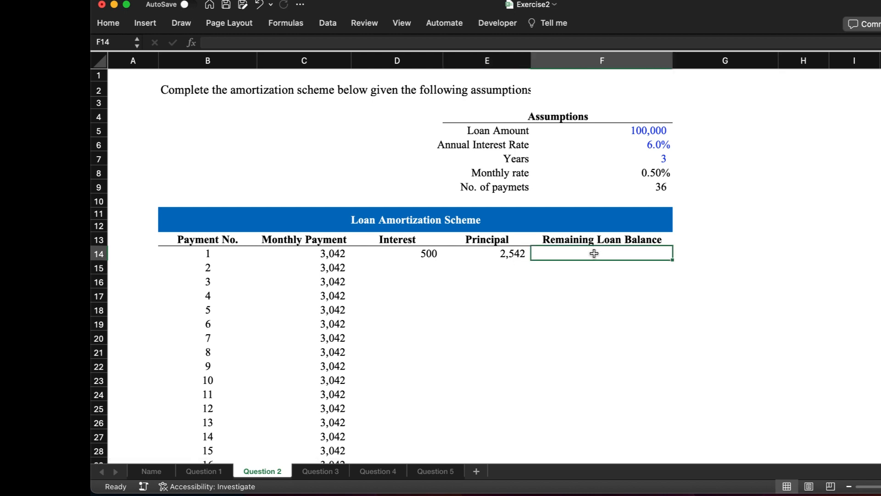
type("=")
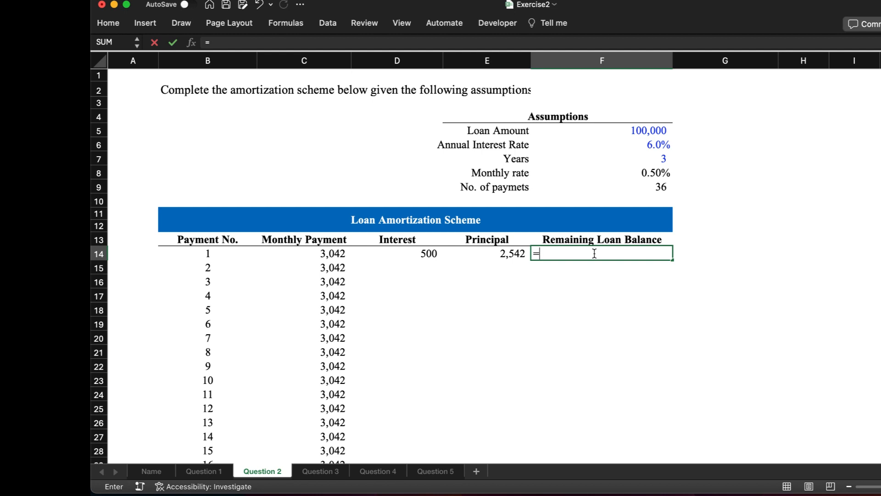
left_click(657, 132)
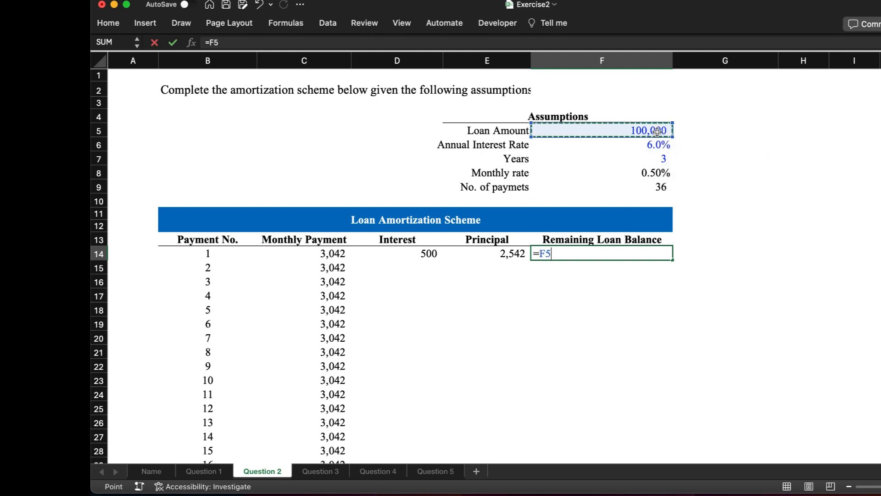
type("-")
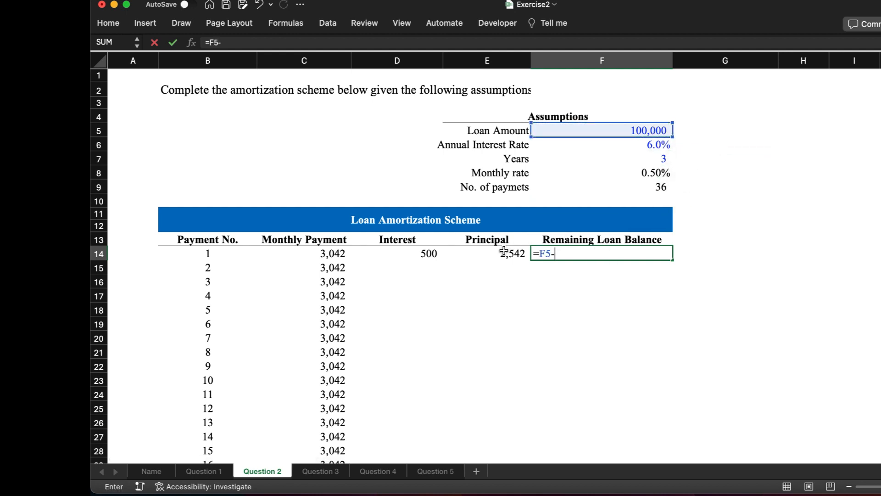
left_click(503, 251)
key("Return")
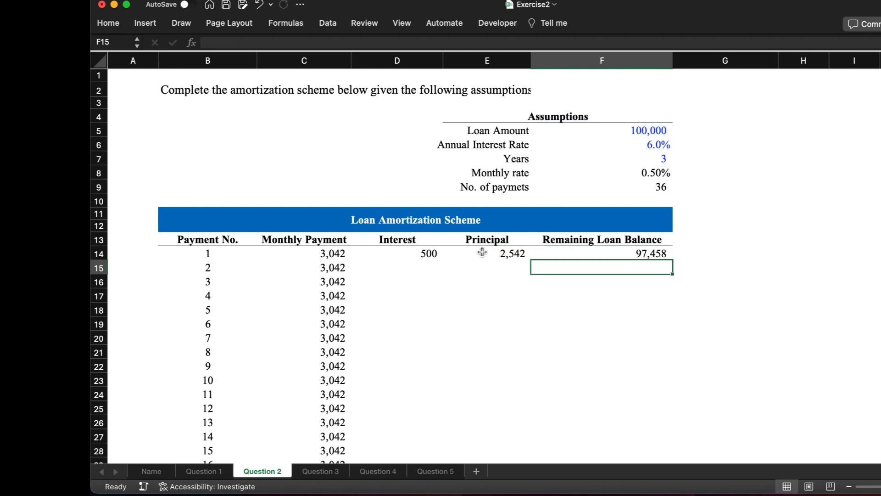
Step: Calculate the second payment's interest in D15 from the fixed monthly rate and the previous balance with =$F$8*F14
left_click(415, 262)
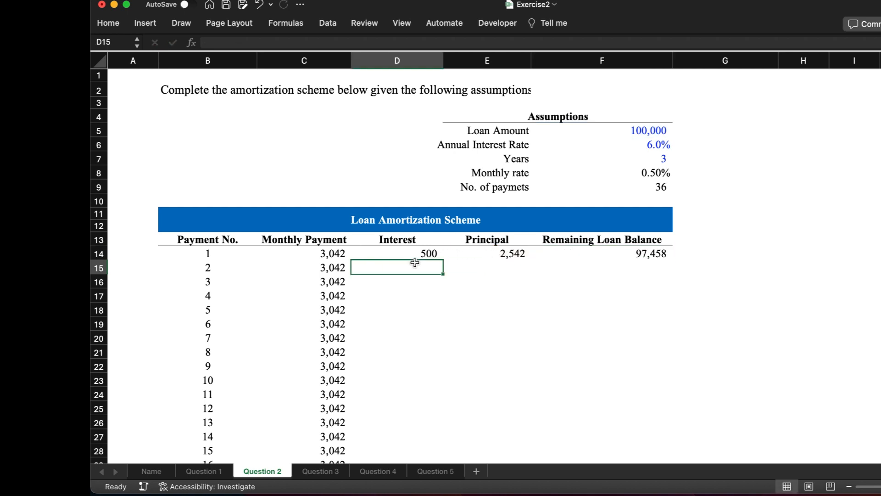
type("=")
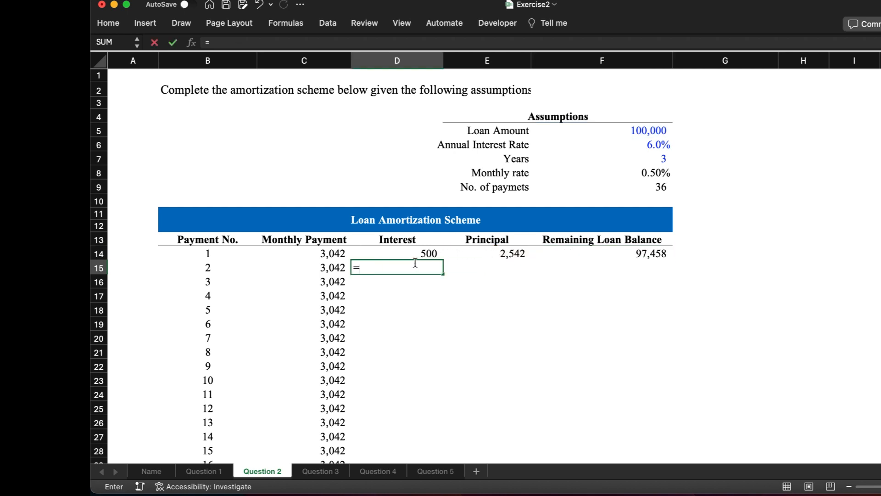
left_click(639, 176)
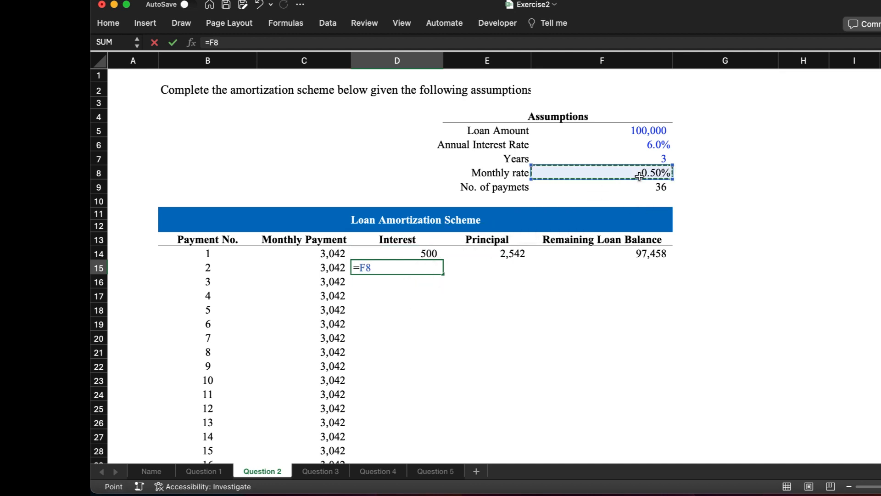
key("F4")
type("*")
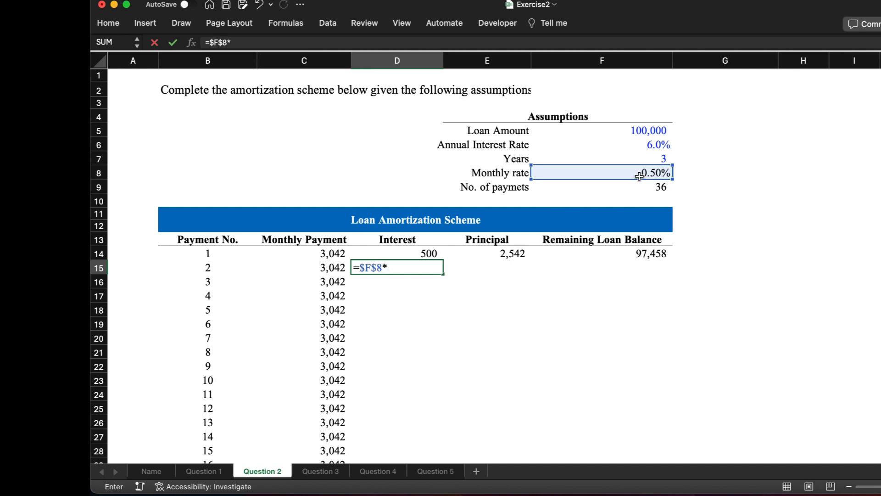
left_click(652, 255)
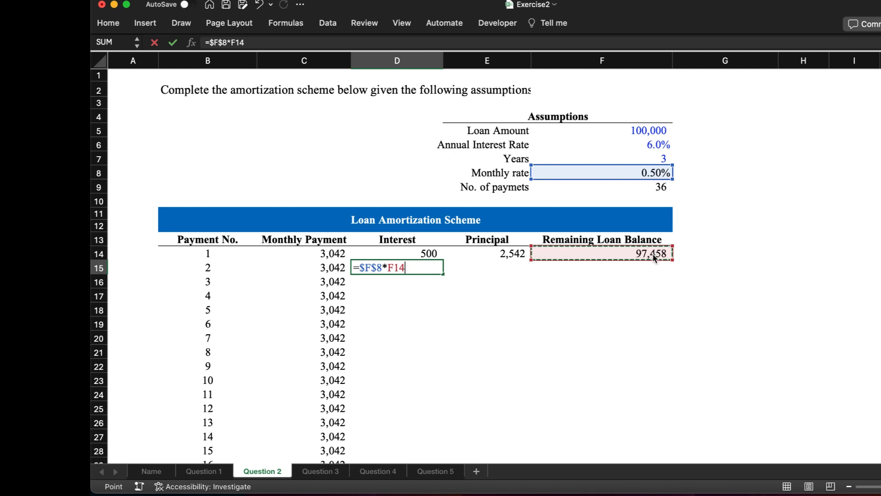
key("Return")
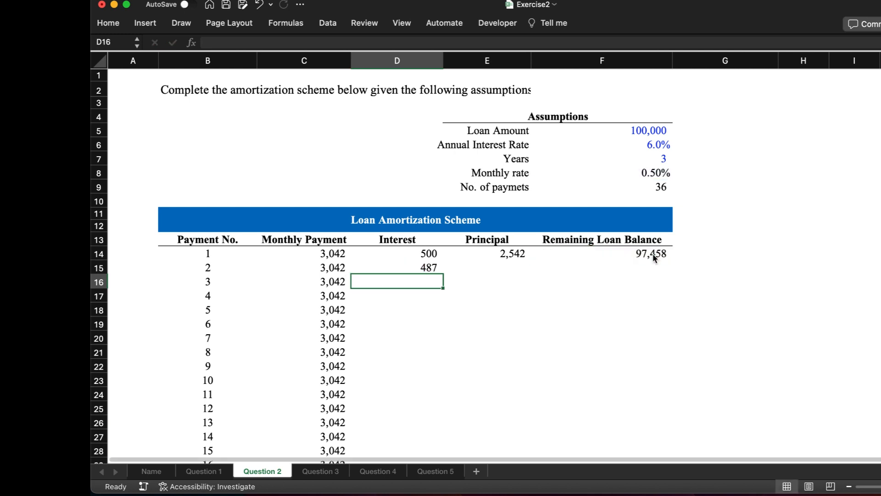
Step: Calculate the second payment's principal in E15 as the monthly payment minus the interest, =C15-D15
left_click(519, 268)
type("=")
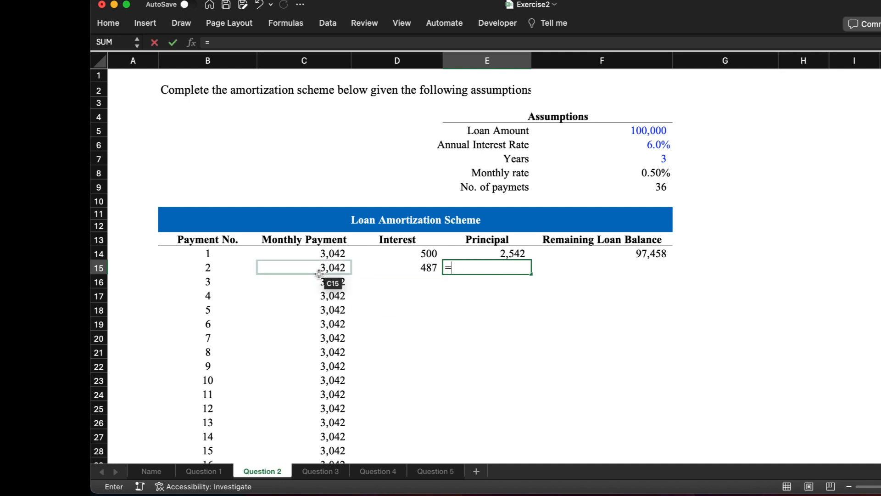
left_click(350, 268)
type("-")
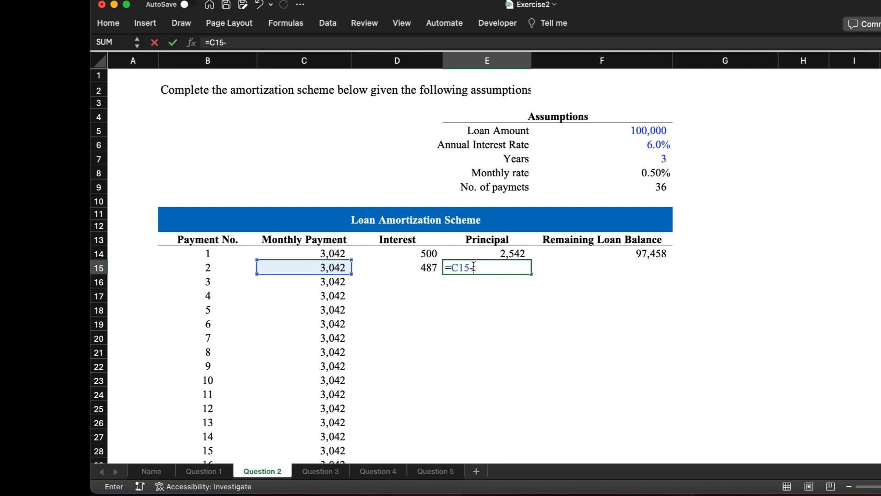
left_click(436, 270)
key("Return")
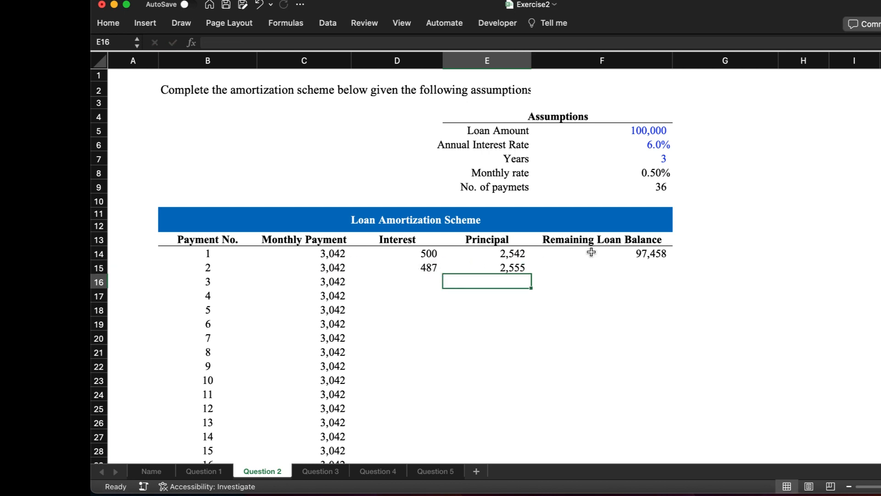
Step: Calculate the remaining loan balance after the second payment in F15 with =F14-E15
left_click(639, 266)
type("=")
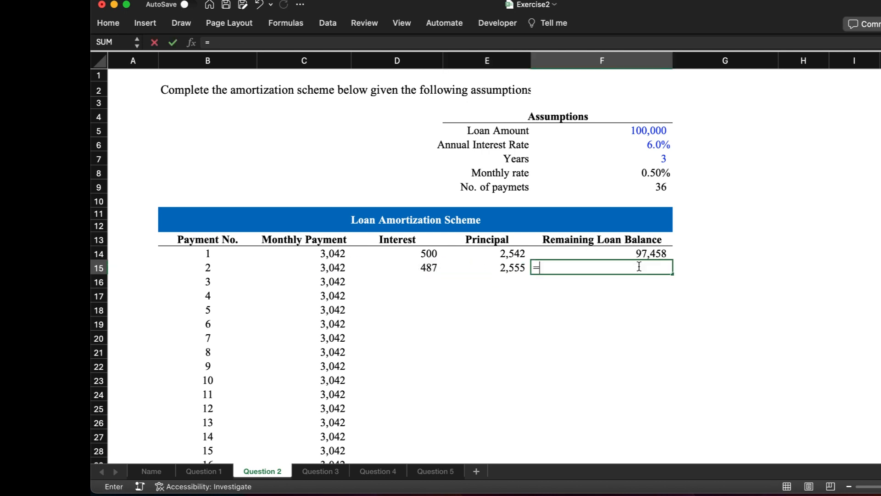
left_click(657, 252)
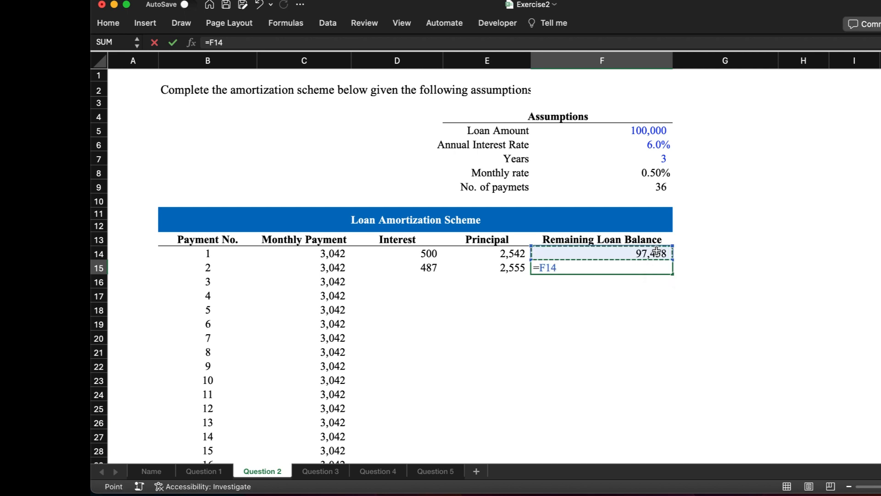
type("-")
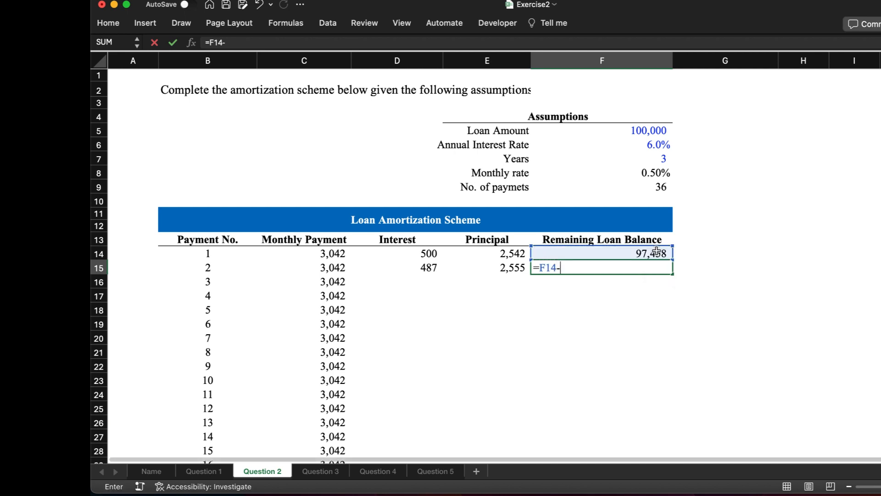
left_click(510, 270)
key("Return")
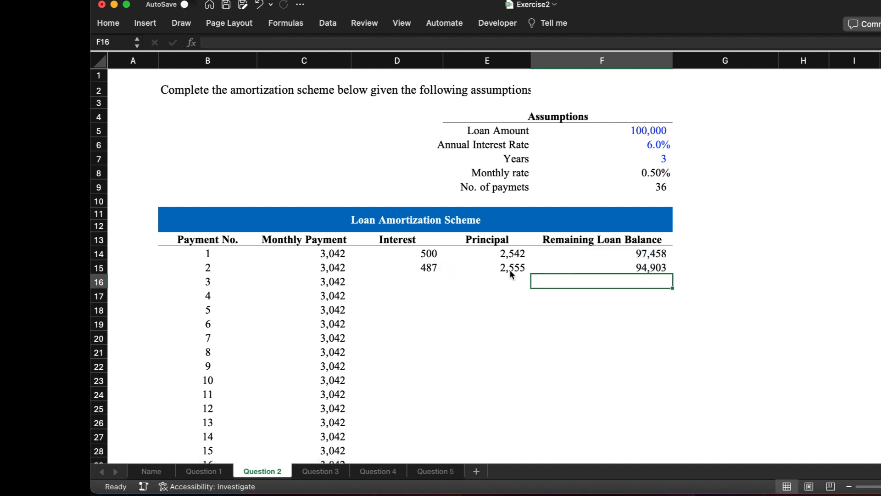
Step: Fill the interest, principal and balance formulas in D15:F15 down through payment 36 in row 49
left_click(441, 268)
key("shift+Right")
key("shift+Right")
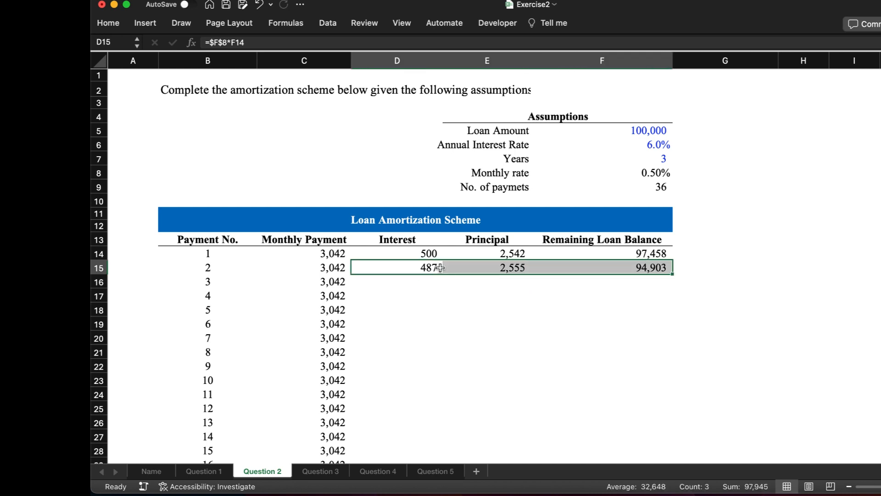
double_click(672, 274)
scroll(605, 346, "down", 10)
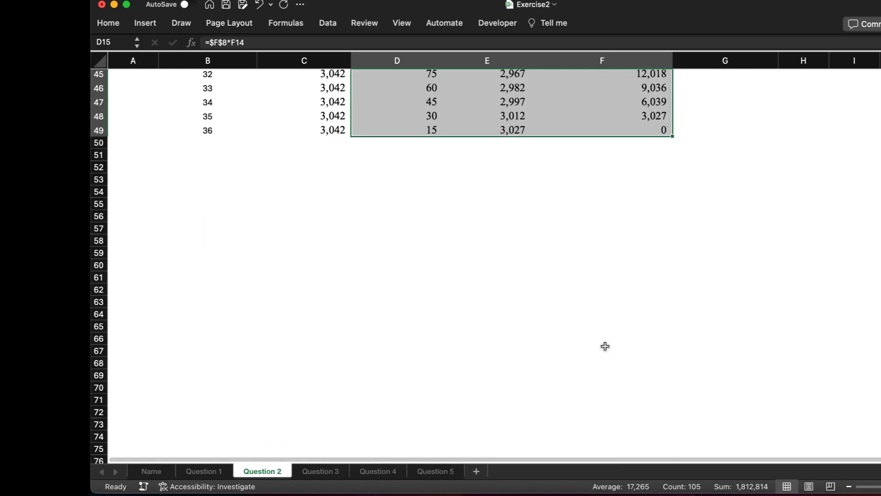
scroll(605, 346, "up", 5)
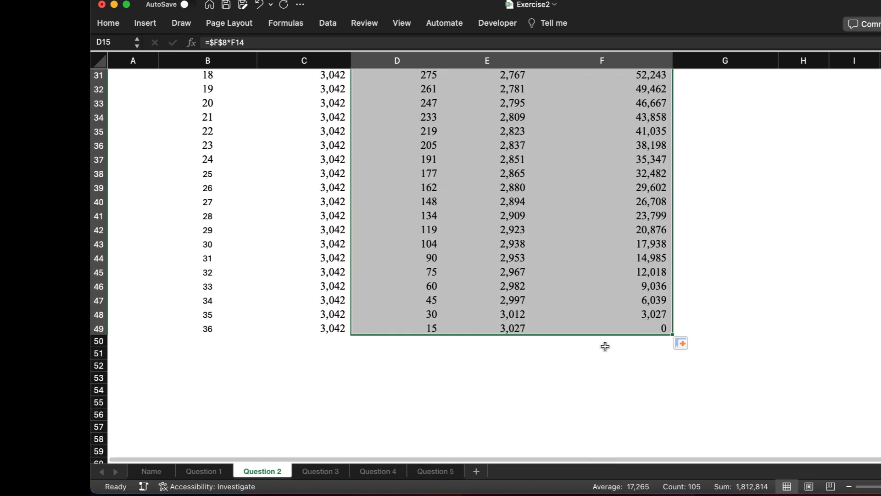
Step: Review the completed amortization scheme, checking the final balance in F49 and the Interest and Remaining Loan Balance columns
left_click(624, 322)
scroll(645, 319, "down", 1)
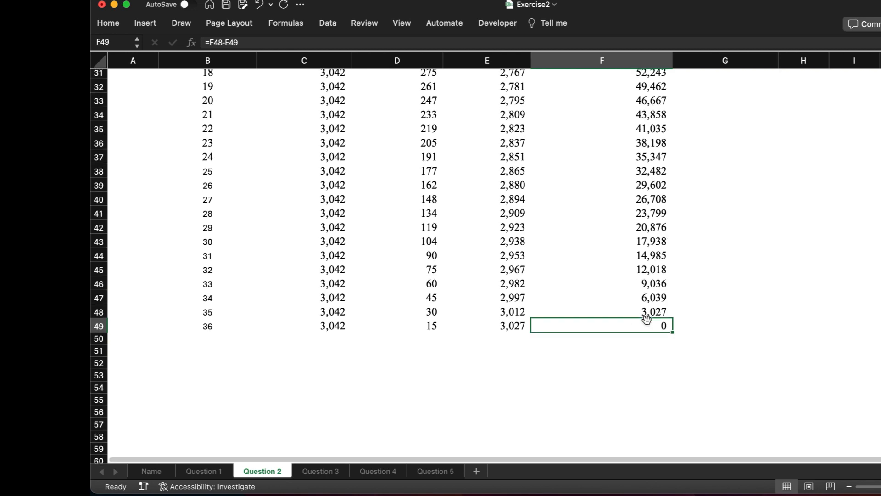
scroll(646, 319, "up", 10)
scroll(646, 319, "down", 9)
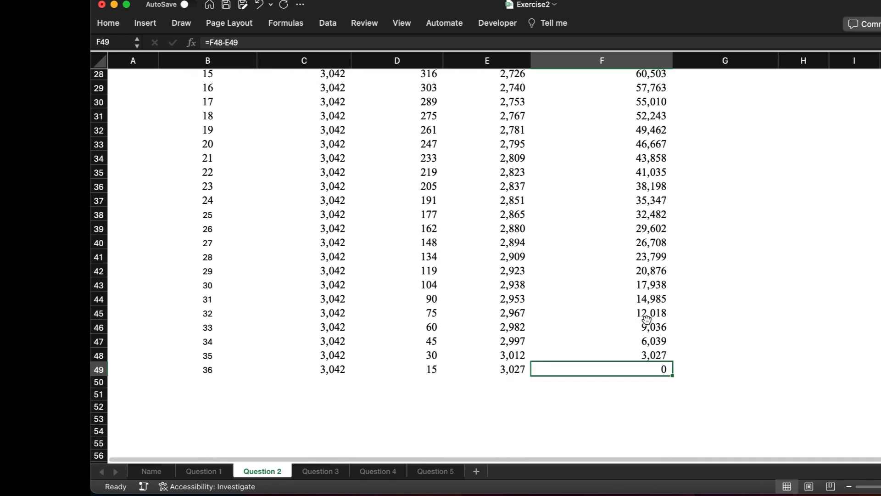
scroll(646, 319, "down", 1)
left_click(433, 358)
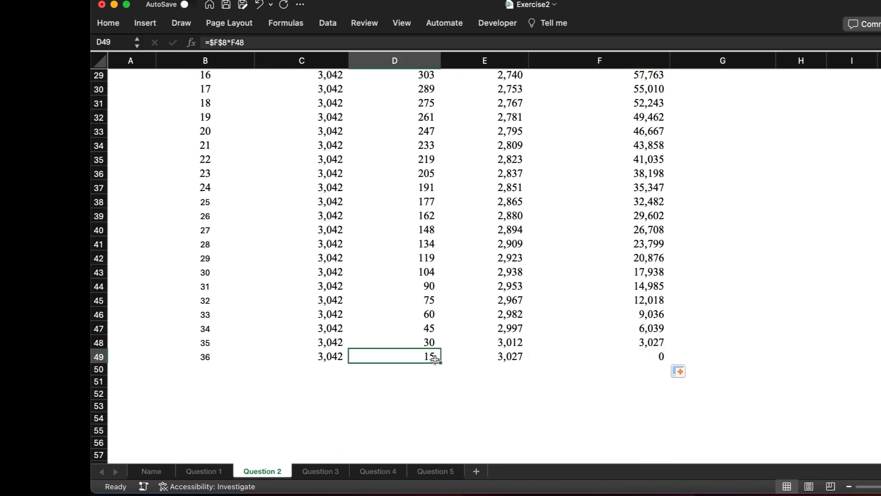
key("super+shift+Up")
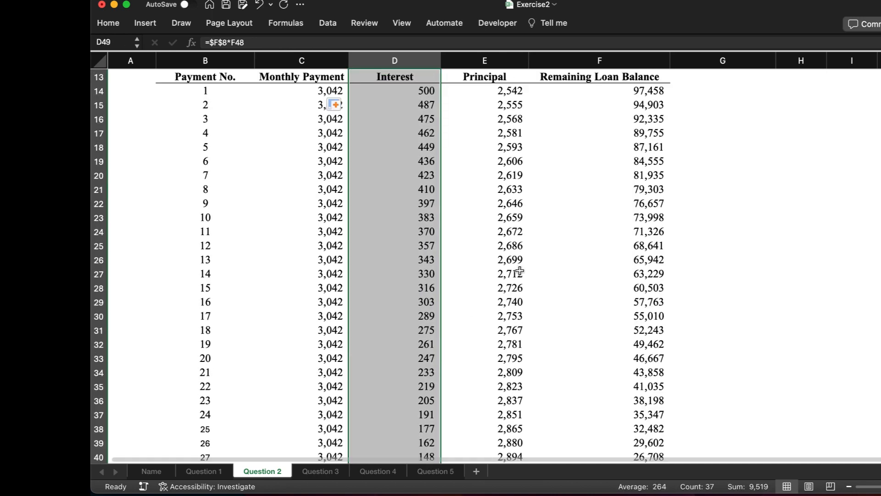
scroll(536, 162, "down", 4)
left_click(649, 407)
key("super+shift+Up")
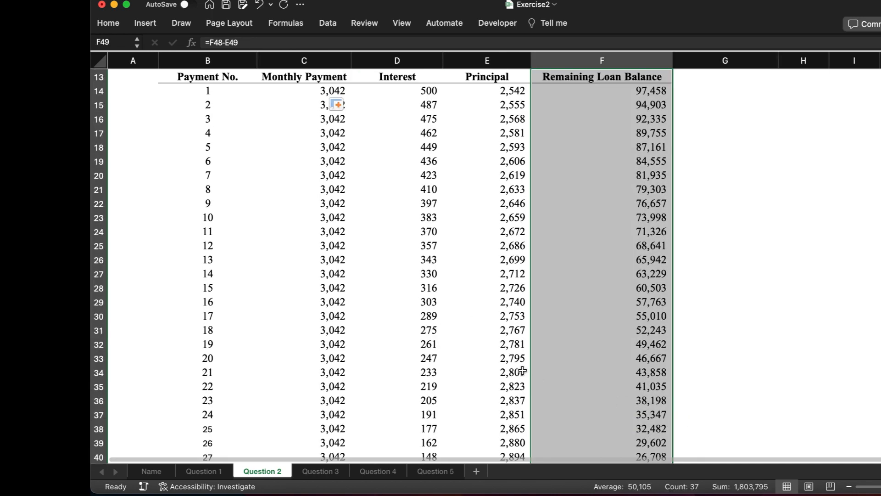
scroll(522, 370, "up", 3)
scroll(522, 370, "up", 2)
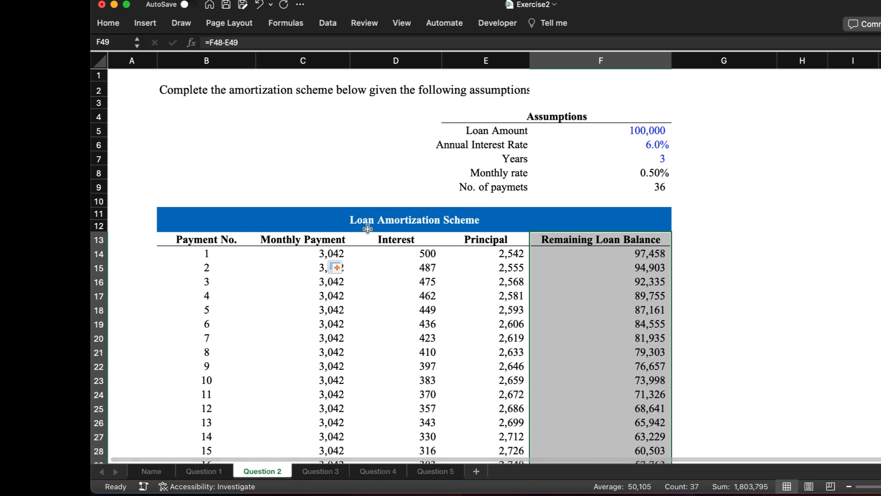
Step: On the Question 3 sheet, start an INDEX formula in the Gross Loan cell F4 with C9:F239 as the array
left_click(324, 475)
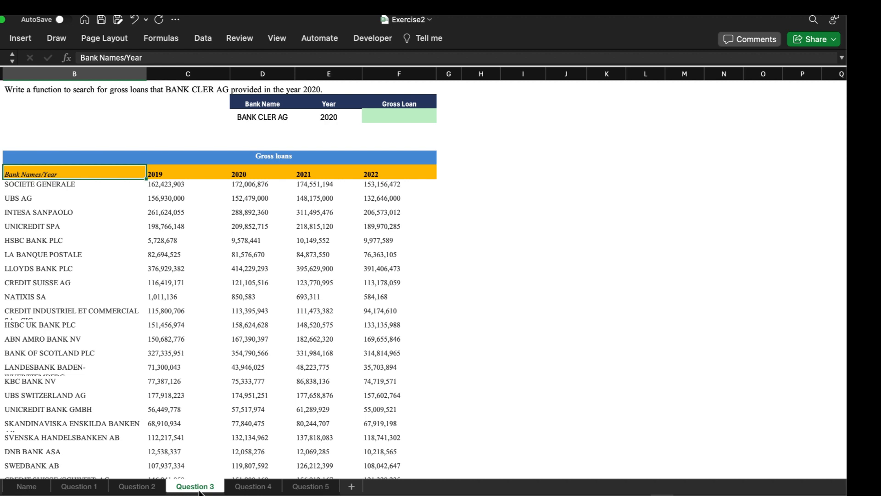
left_click(484, 146)
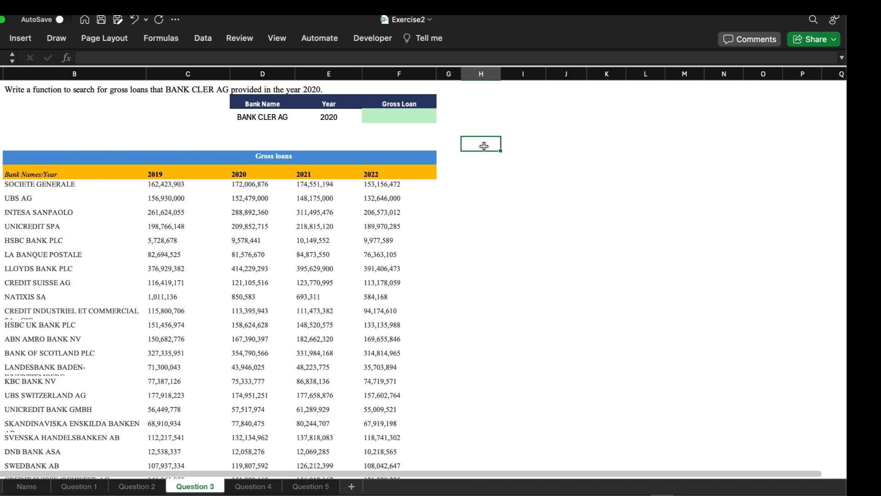
left_click(396, 112)
type("=")
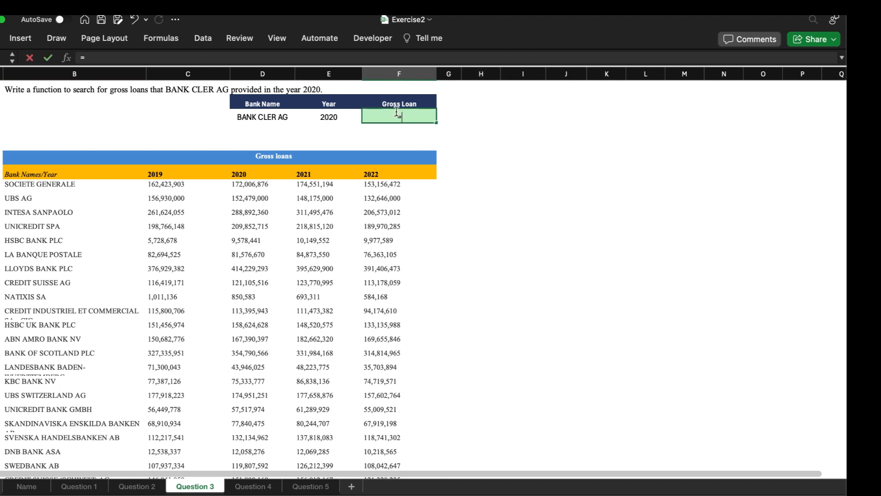
type("inde")
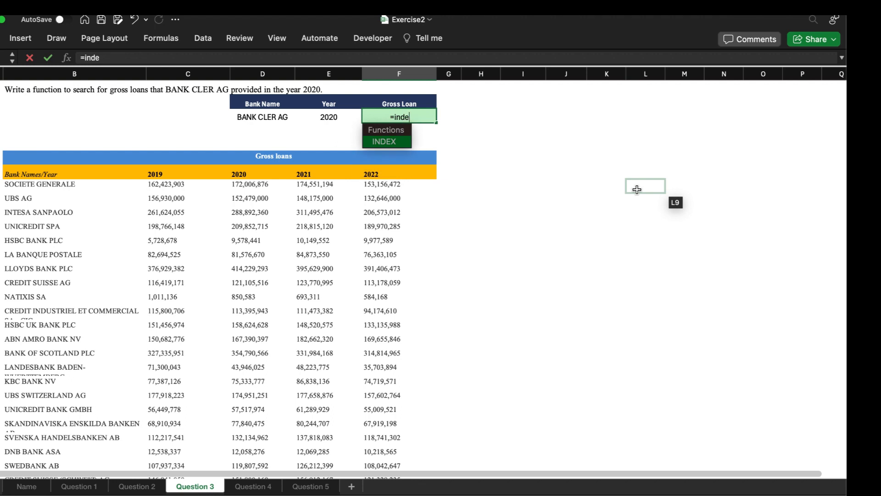
key("Tab")
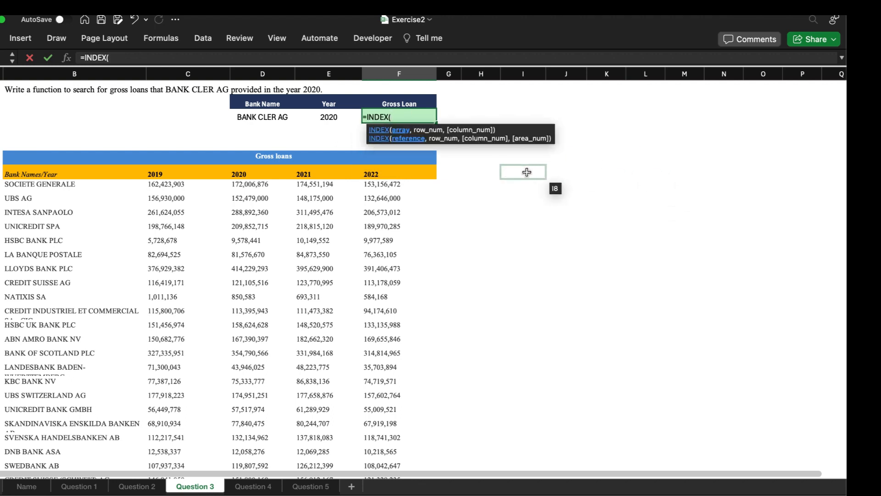
left_click(159, 185)
key("super+shift+Right")
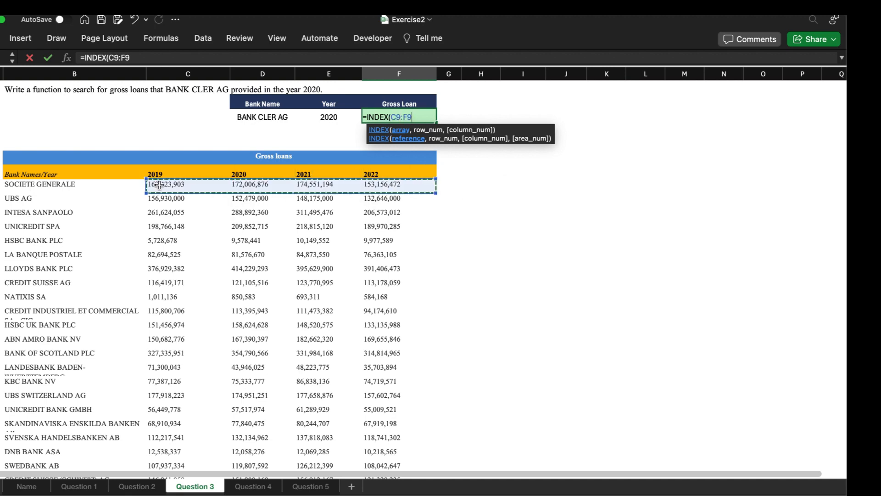
key("super+shift+Down")
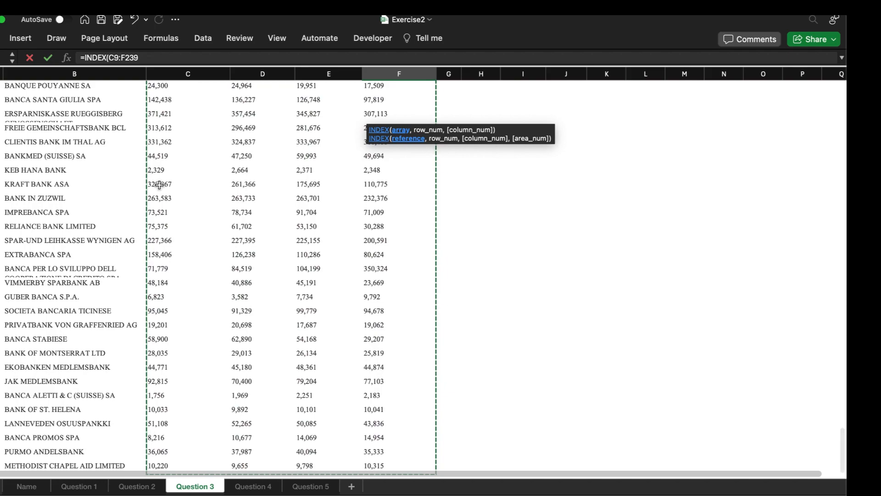
scroll(159, 184, "up", 15)
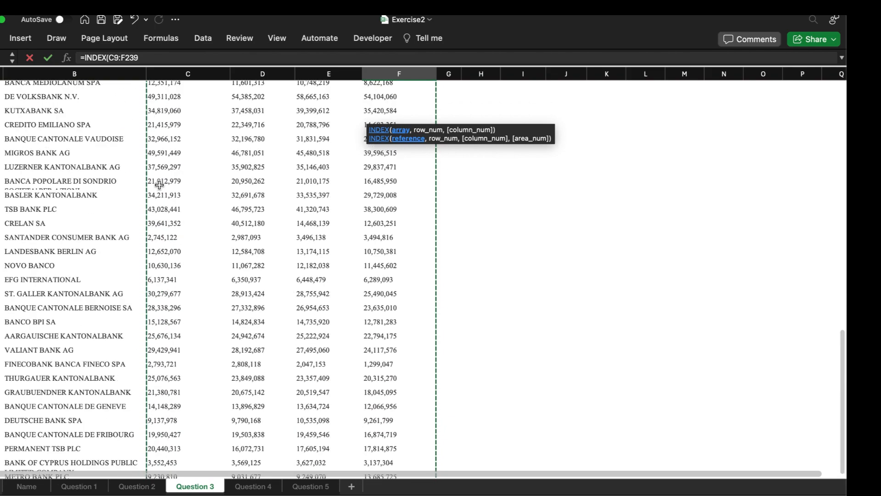
scroll(159, 185, "up", 20)
type(",")
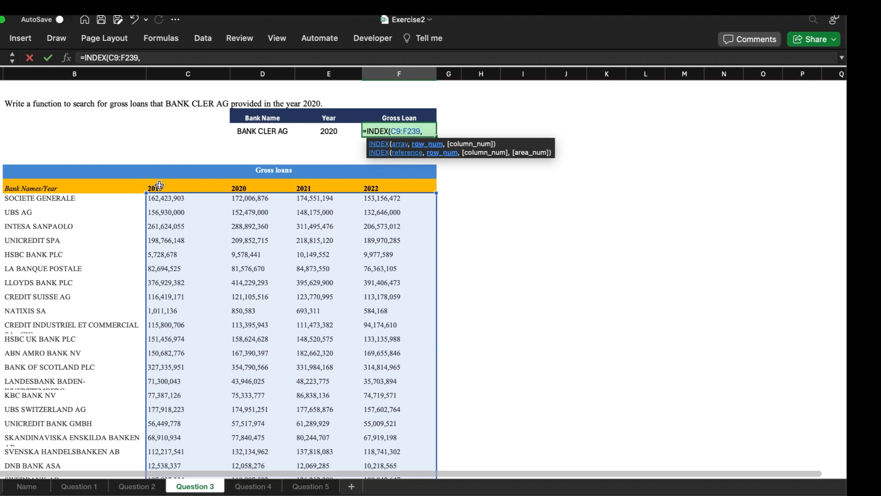
type("Matc")
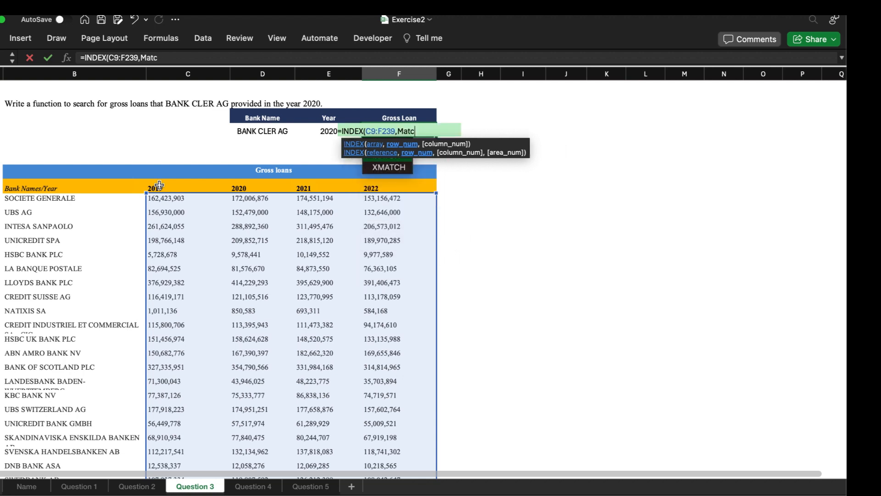
Step: Add MATCH(D4,B9:B239,0) as the row number argument of the INDEX formula to find the bank name exactly
key("Tab")
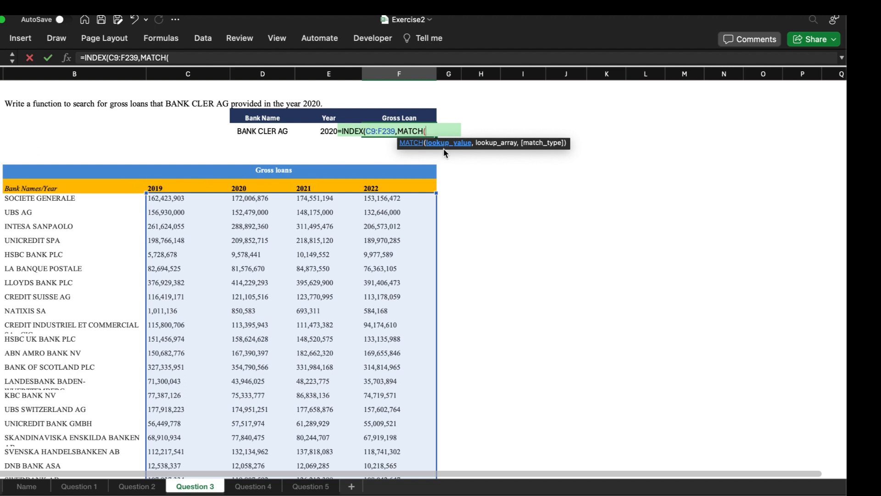
left_click(273, 132)
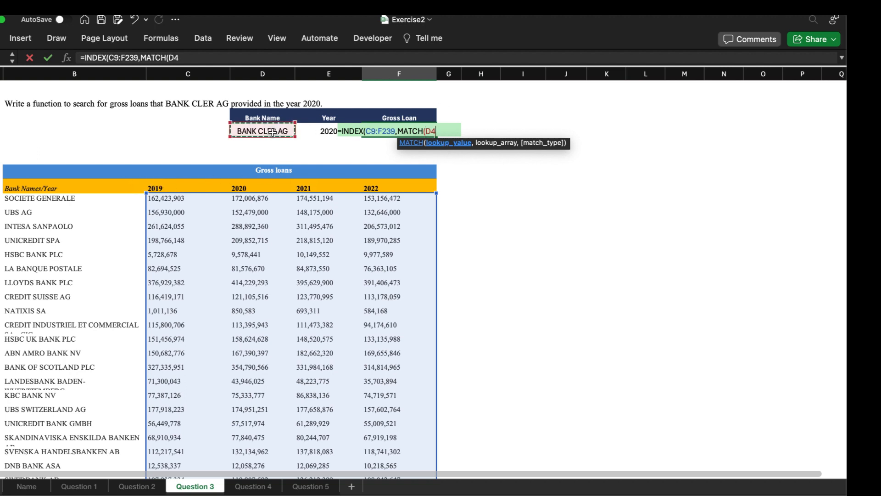
type(",")
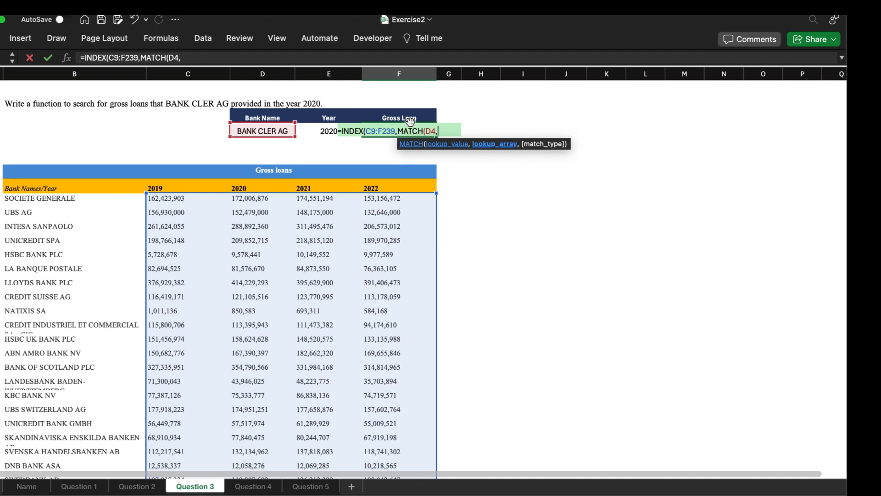
left_click(74, 198)
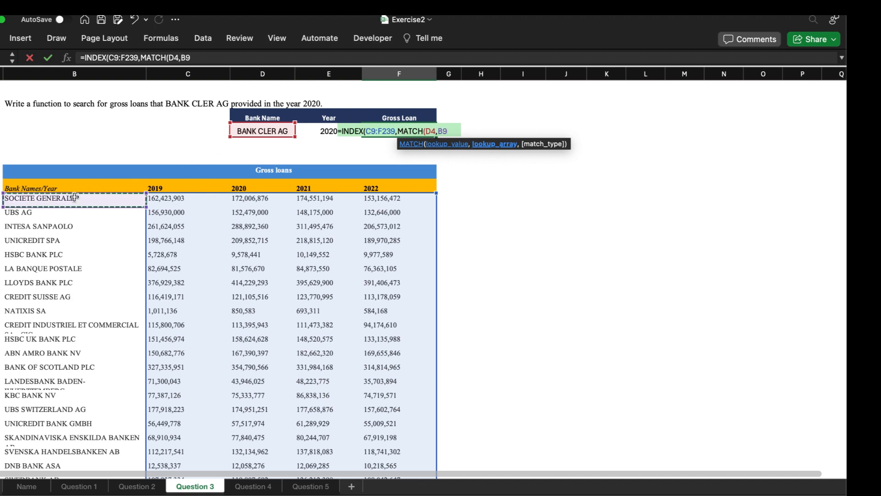
key("ctrl+shift+Down")
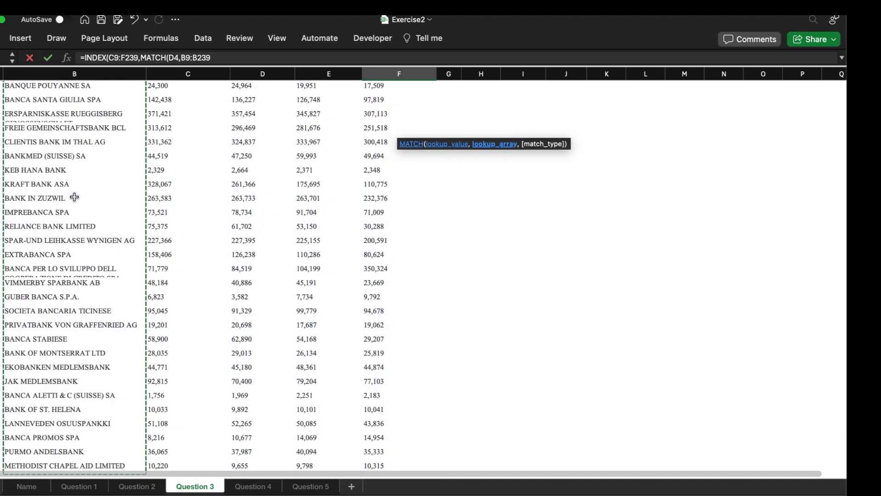
type(",")
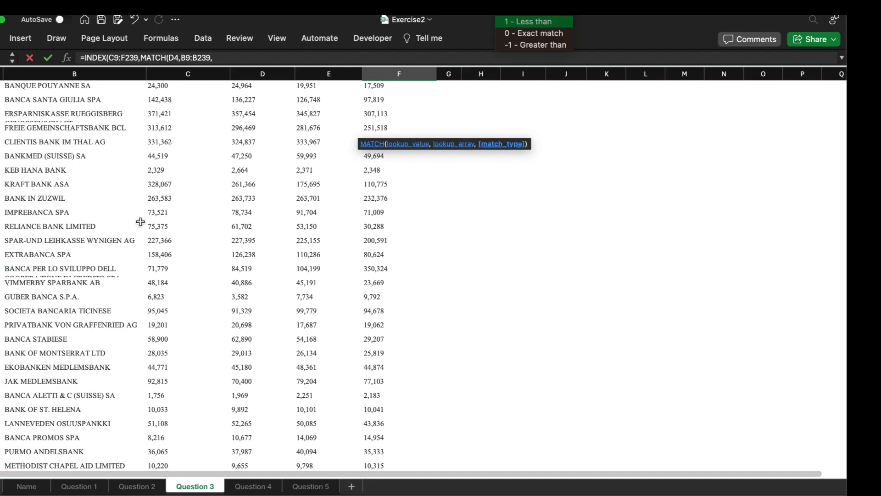
scroll(140, 222, "up", 20)
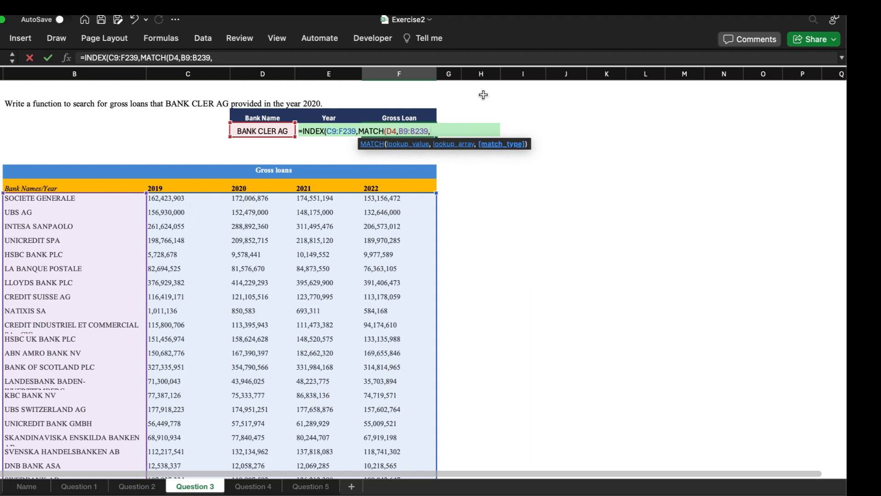
type("0")
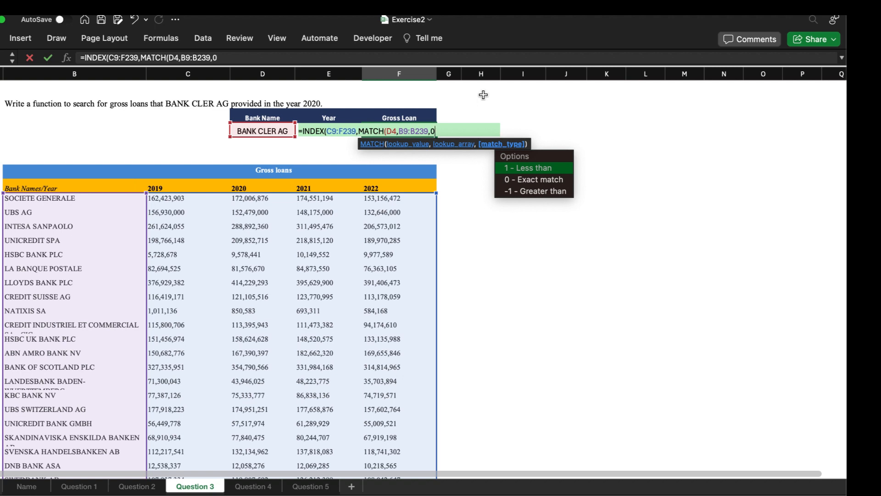
type("),")
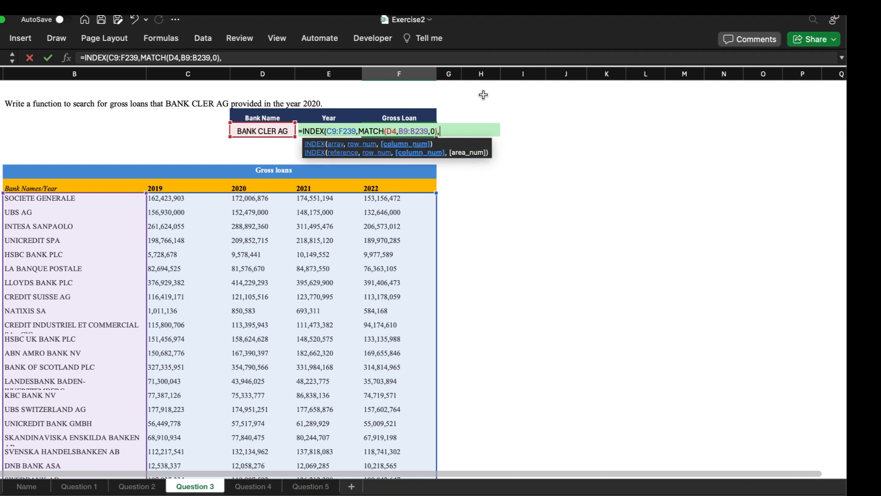
type("Mat")
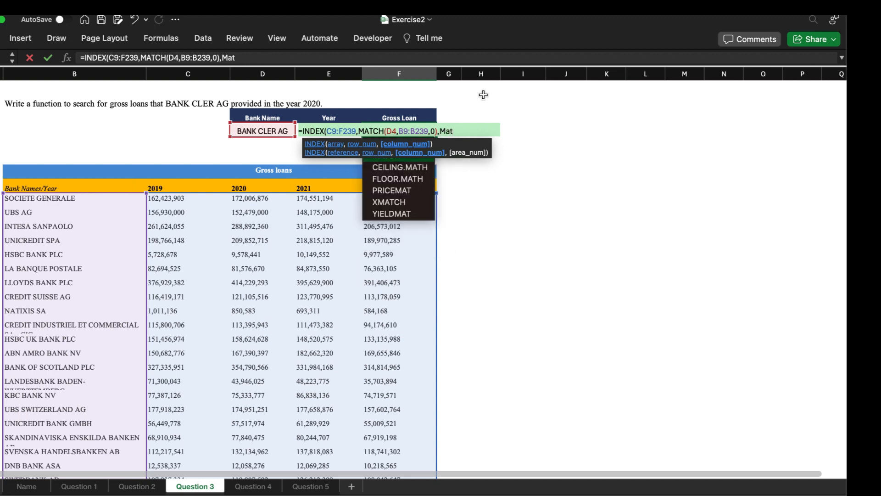
type("c")
key("BackSpace")
key("BackSpace")
key("BackSpace")
key("BackSpace")
key("BackSpace")
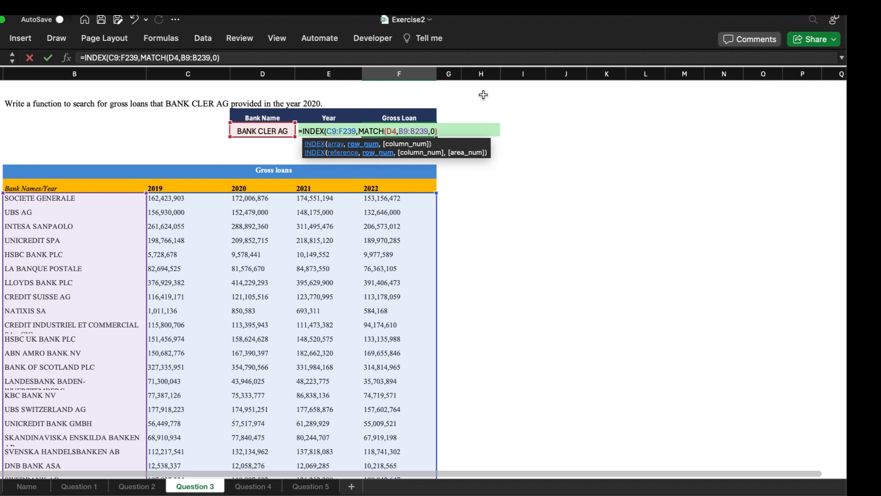
Step: Begin a second MATCH as the INDEX formula's column number, with the year in E4 as its lookup value
type(",")
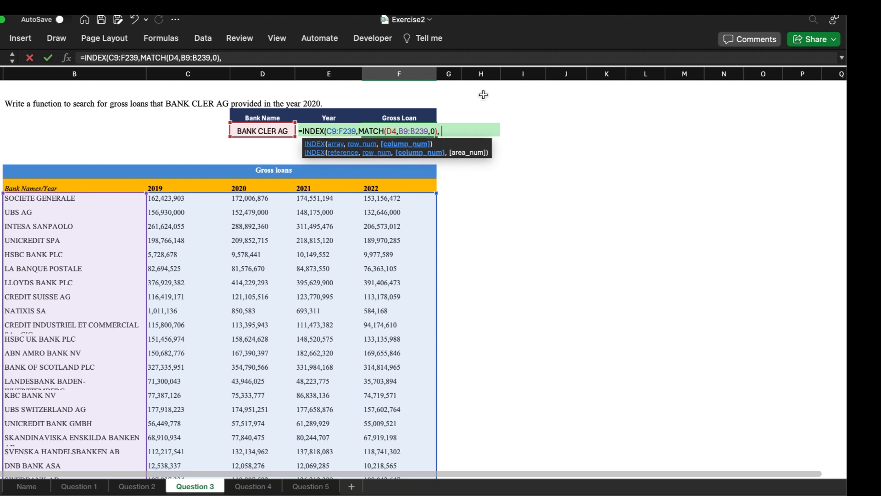
type("Mat")
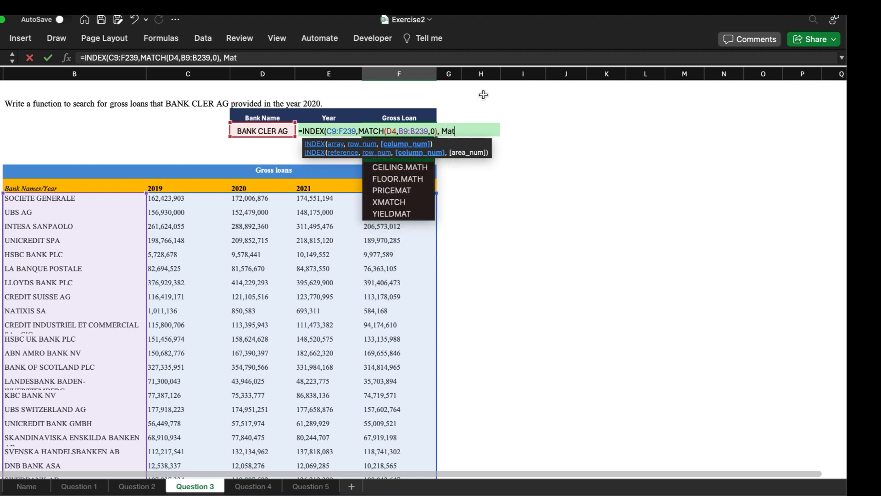
type("c")
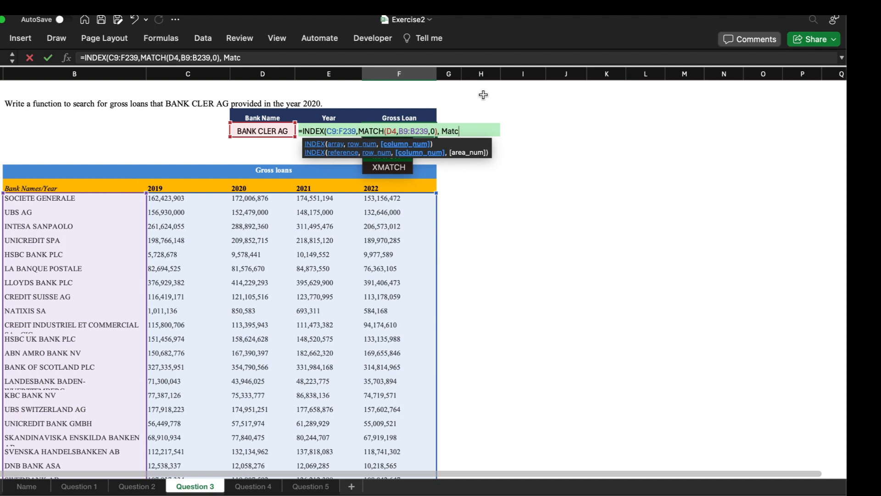
type("h(")
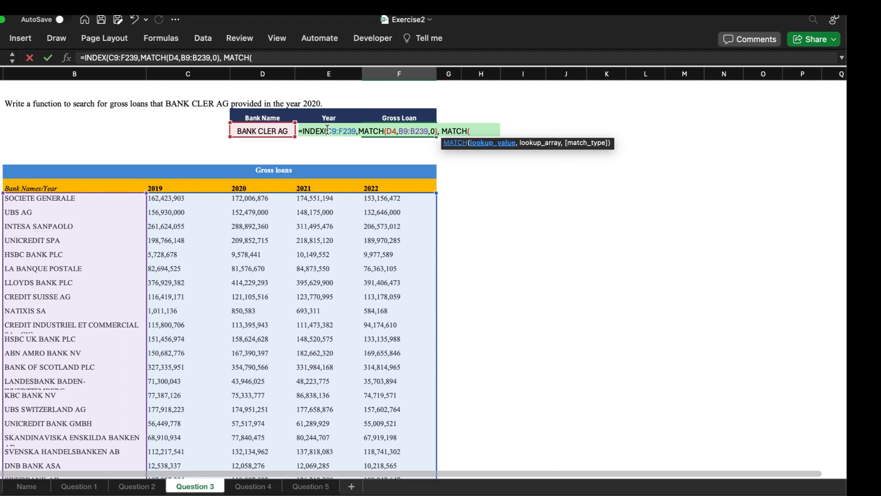
type("E")
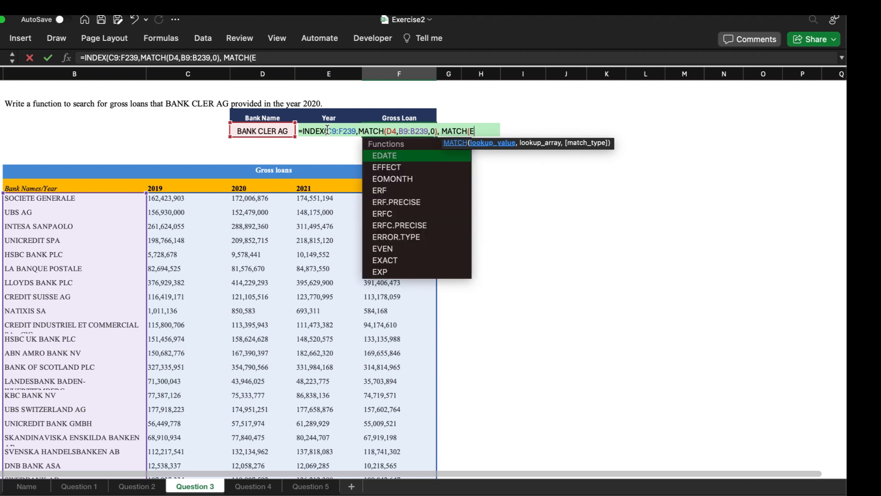
type("4")
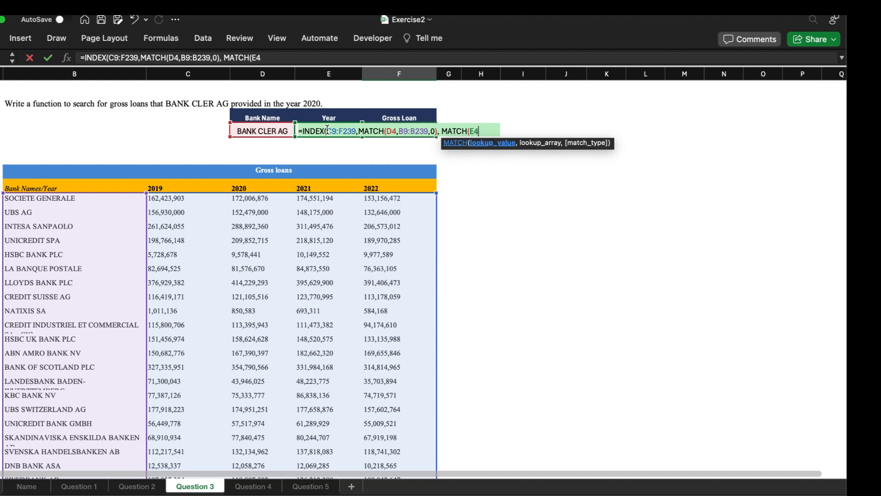
type(",")
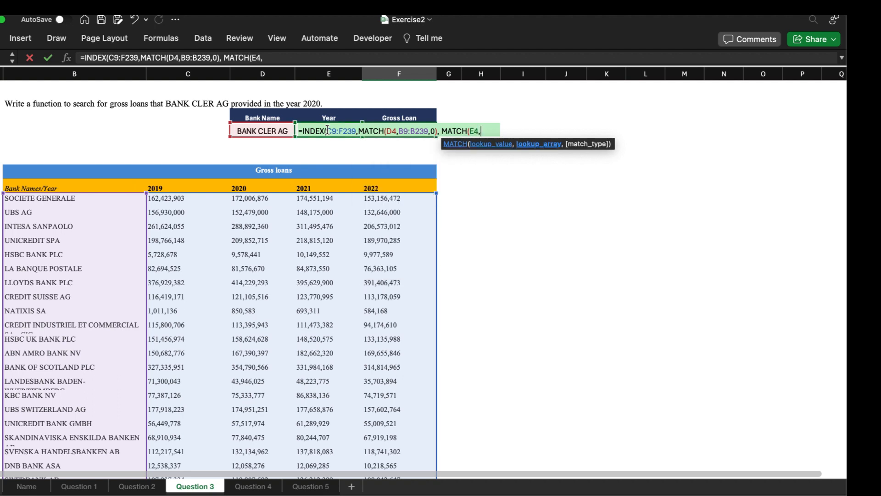
Step: Complete the year MATCH with header range C8:F8 and match type 0, and enter the finished INDEX formula in F4
left_click(159, 186)
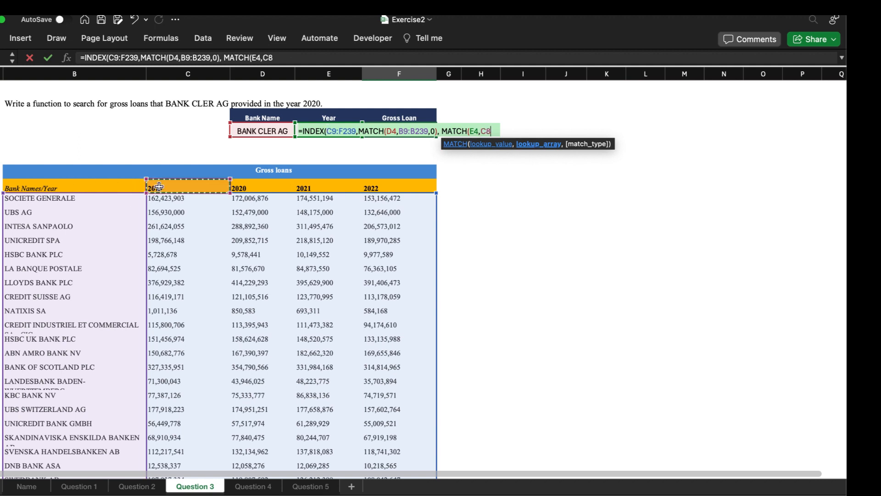
key("shift+Right")
key("shift+Right")
key("shift+Right")
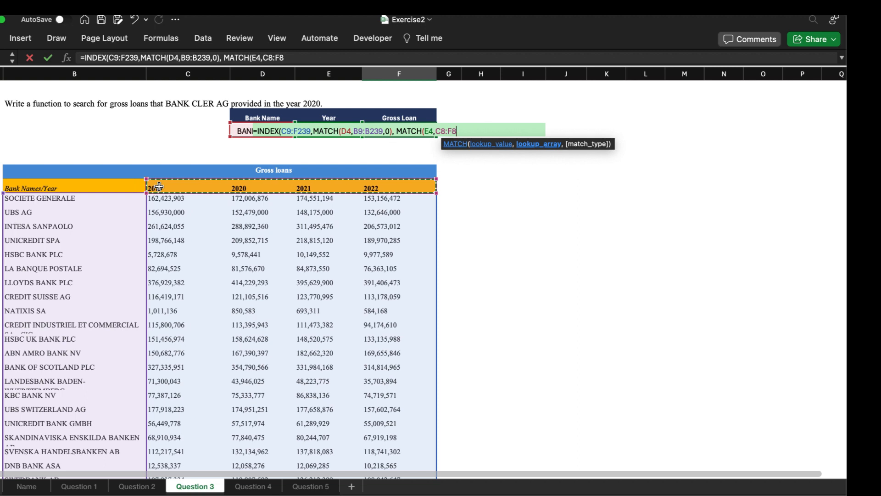
type(",")
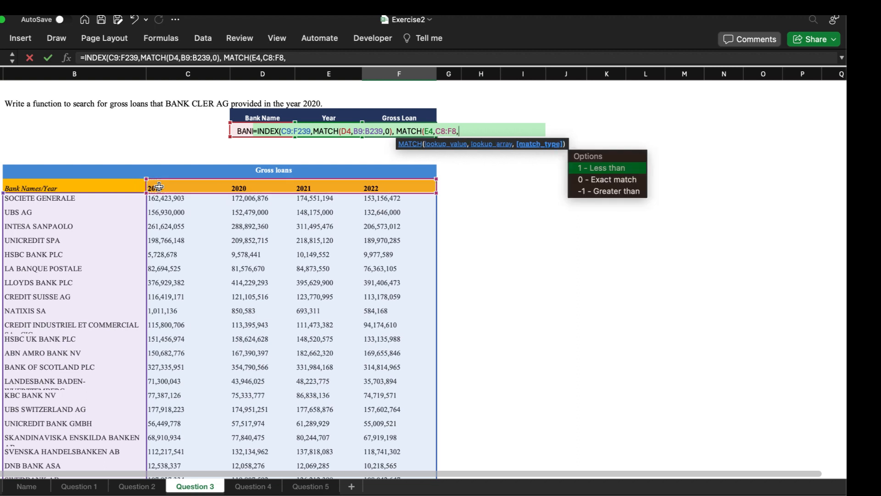
type("0)")
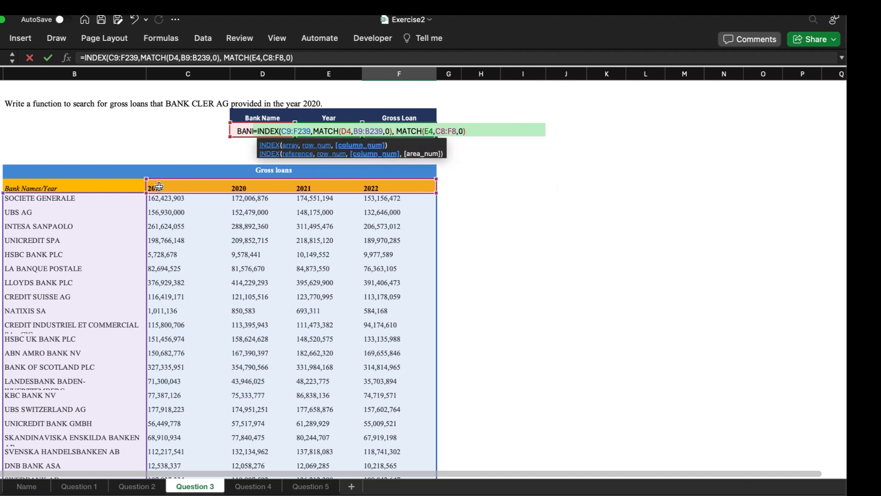
type(")")
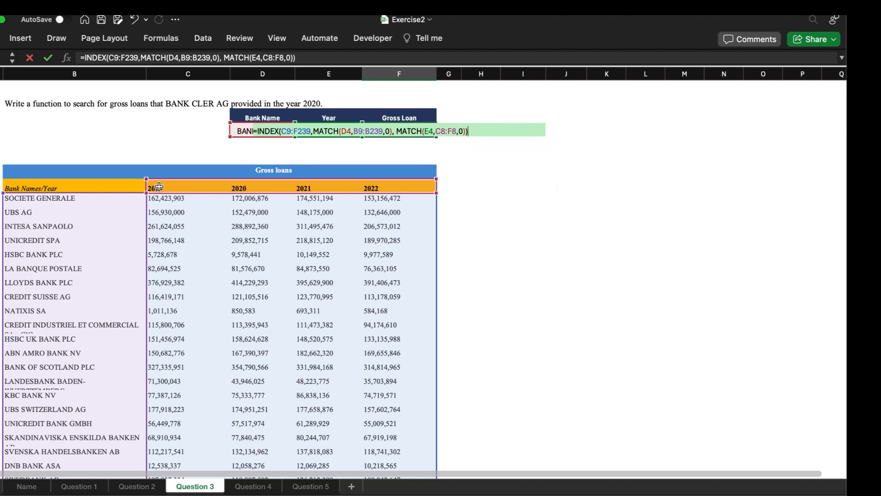
key("Return")
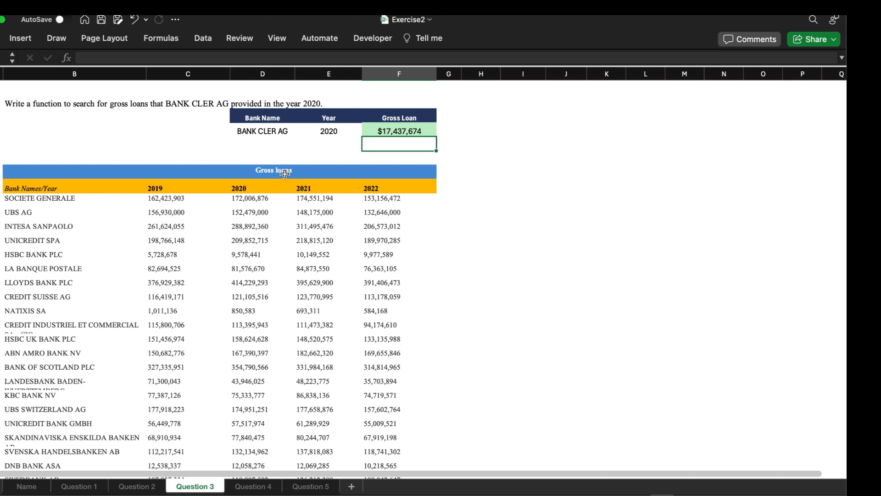
Step: Start an XLOOKUP formula in I4 with the bank name in D4 as the lookup value
left_click(511, 153)
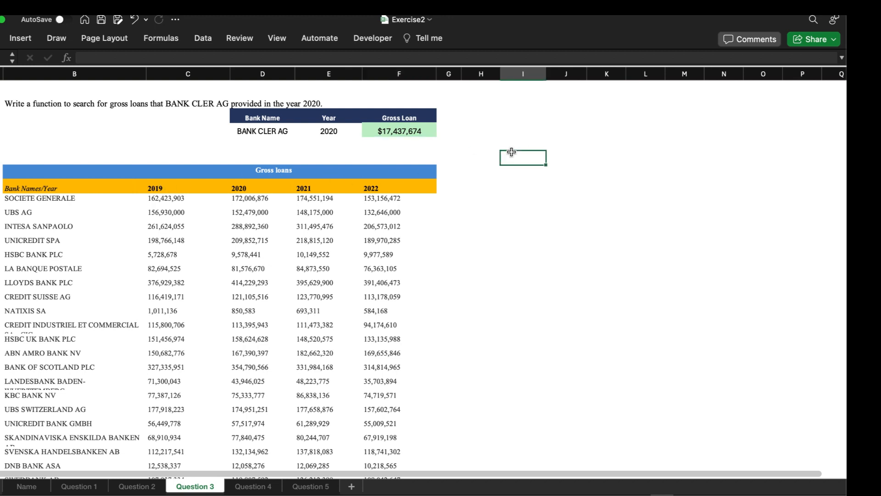
key("Up")
key("Up")
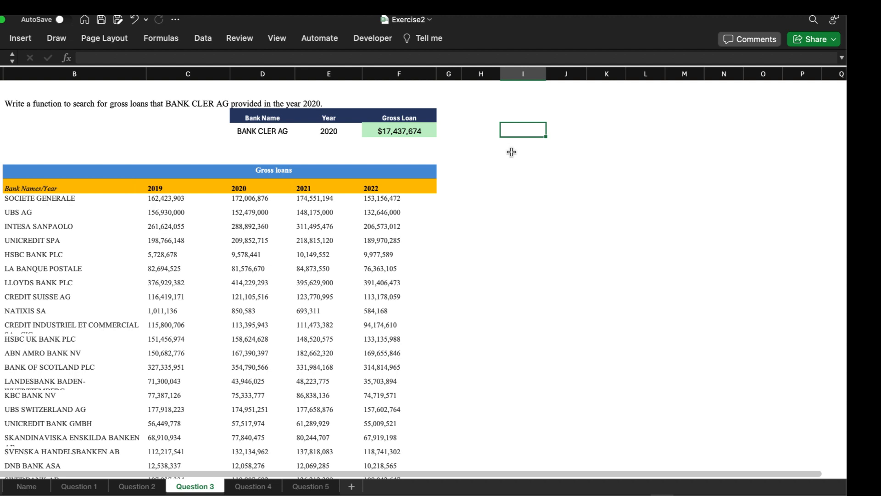
type("=xloo")
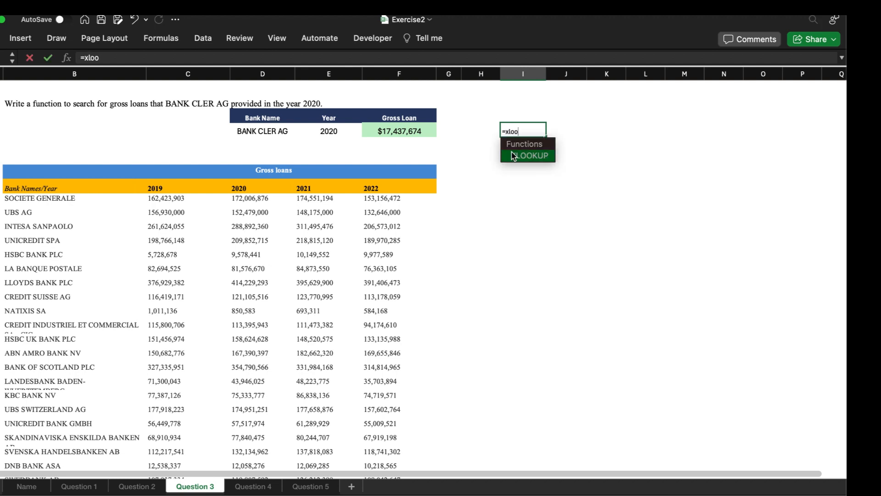
key("Tab")
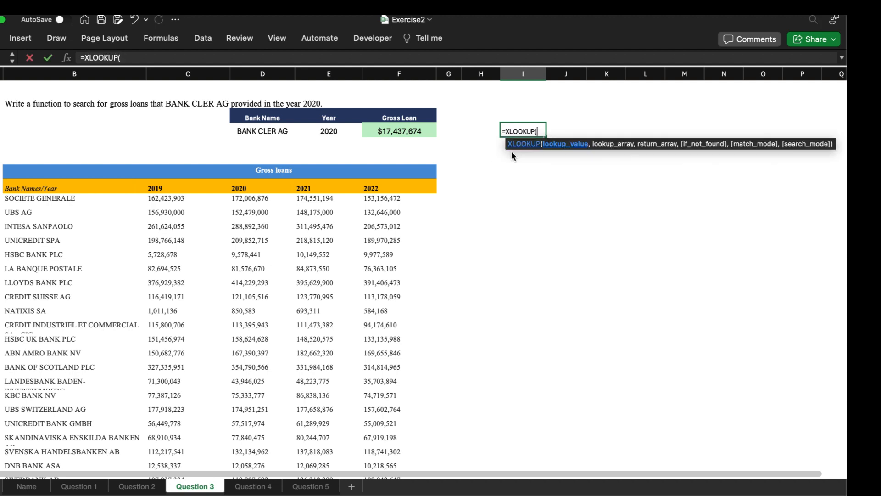
left_click(276, 132)
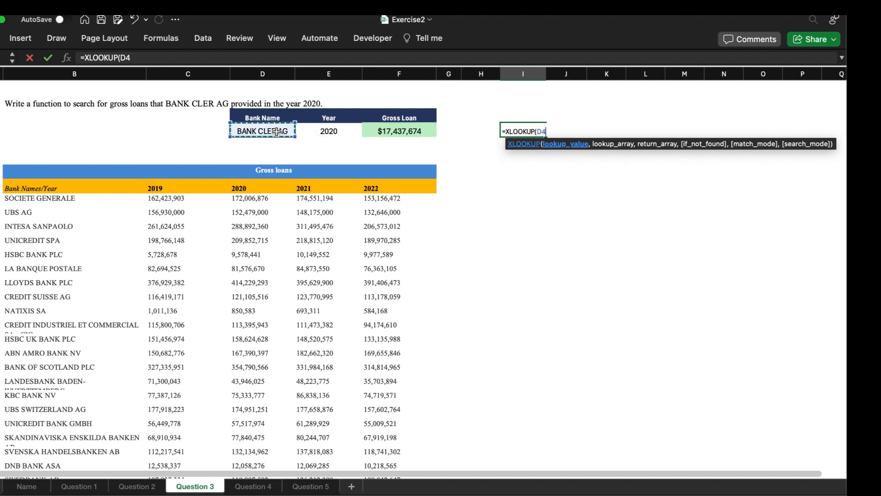
type(",")
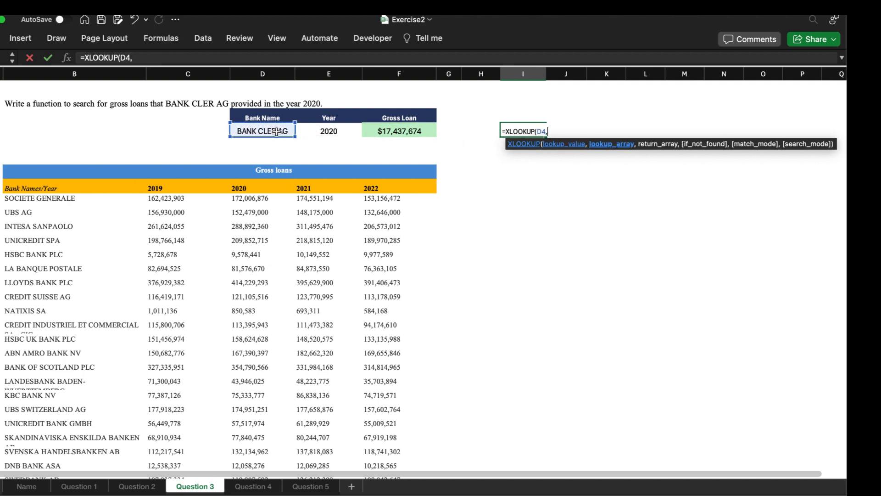
left_click(258, 199)
key("ctrl+shift+Down")
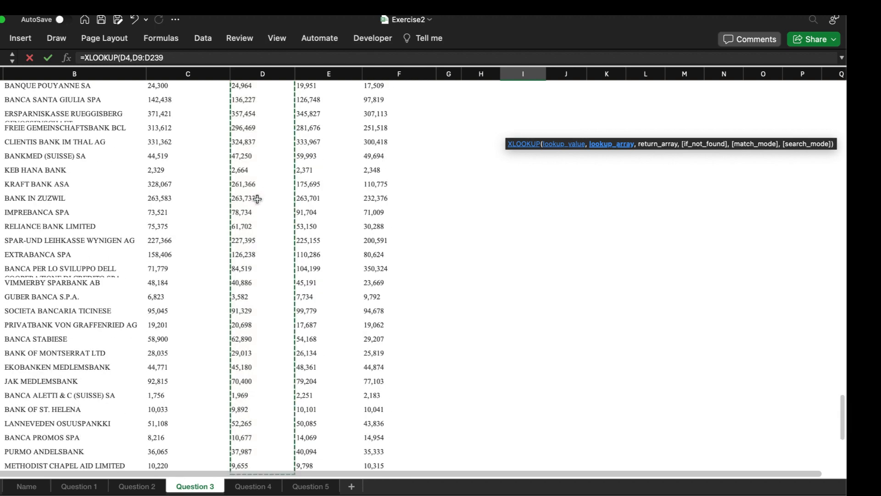
scroll(257, 199, "up", 20)
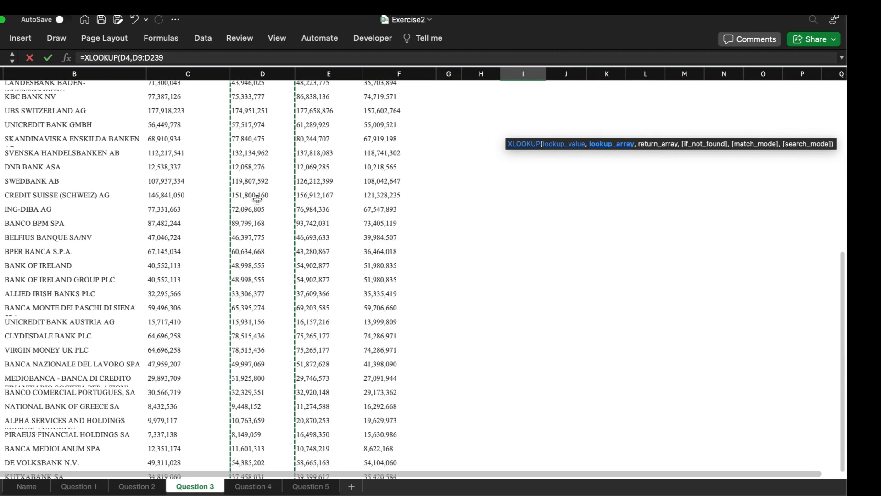
type(",")
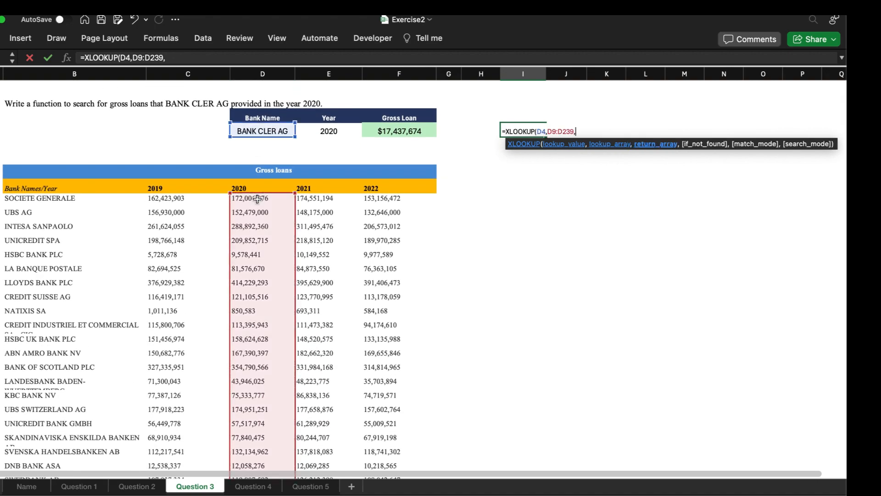
key("BackSpace")
key("BackSpace")
key("BackSpace")
key("BackSpace")
key("BackSpace")
key("BackSpace")
key("BackSpace")
key("BackSpace")
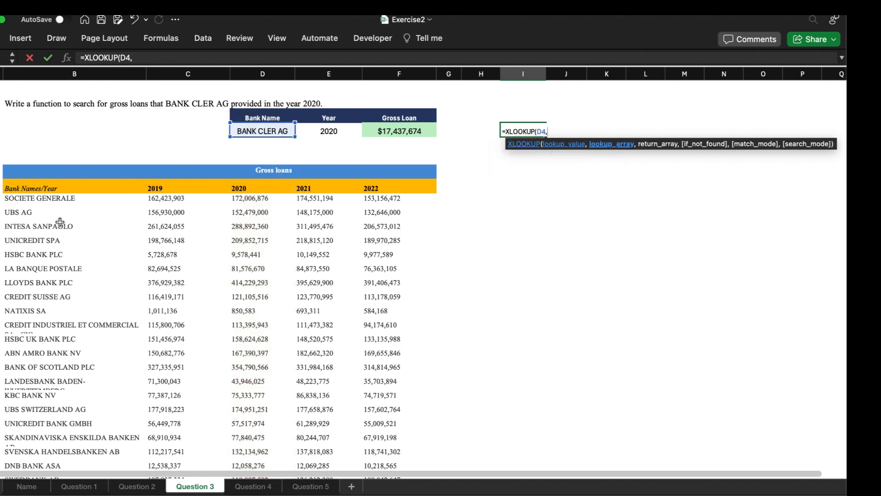
Step: Add the bank names in B9:B239 as the lookup array of the XLOOKUP formula
left_click(56, 201)
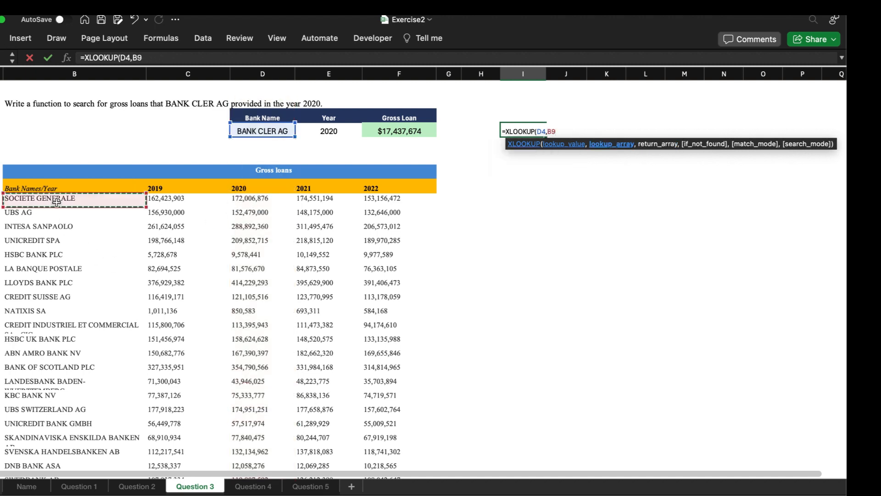
key("ctrl+shift+Down")
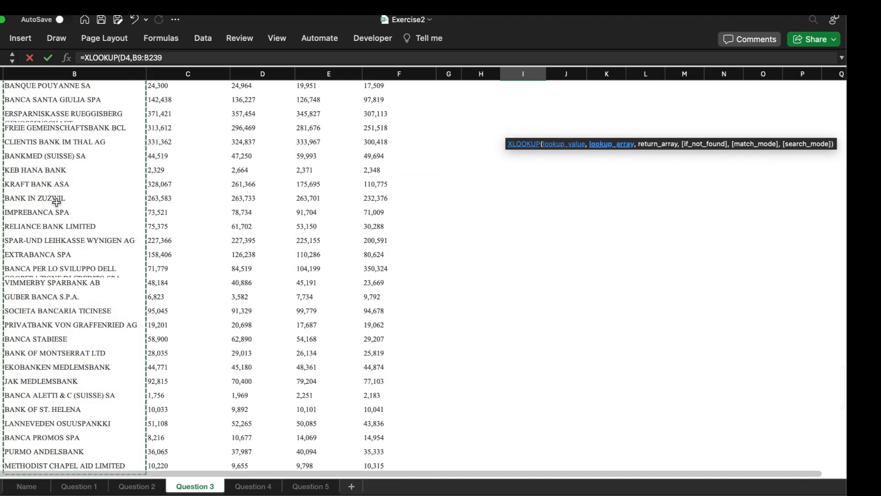
scroll(475, 93, "down", 10)
scroll(475, 93, "up", 15)
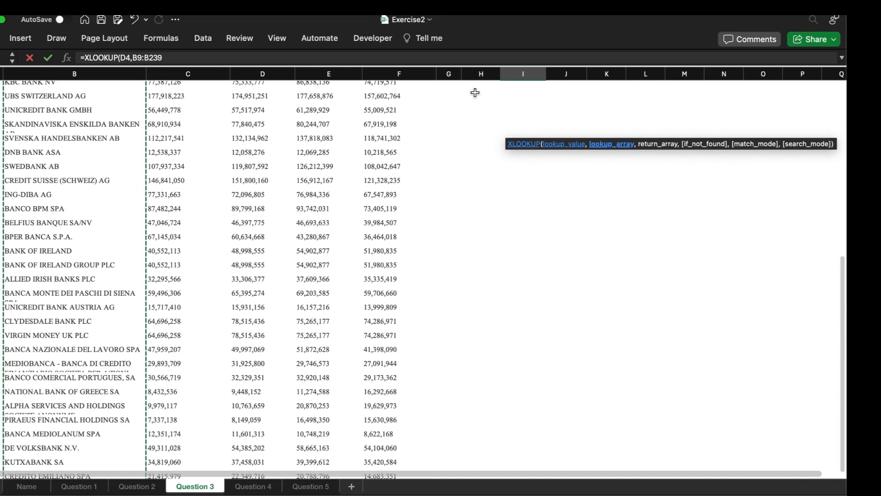
type(",")
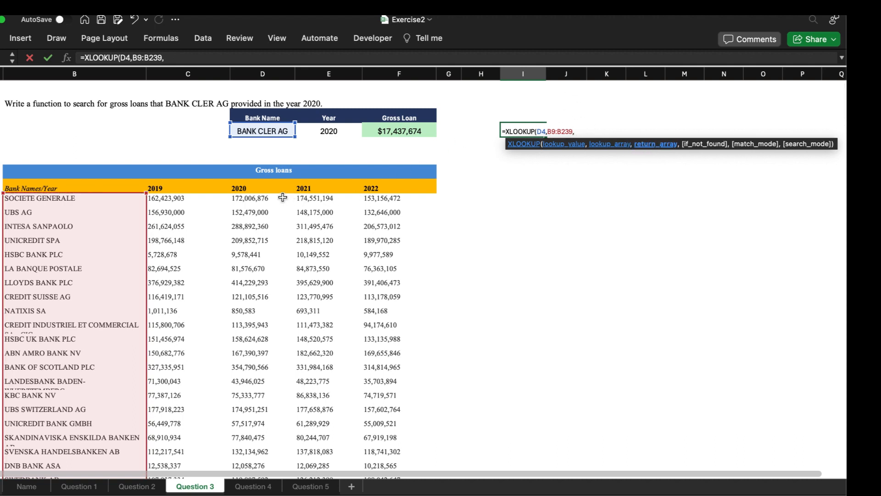
Step: Set the 2020 gross loans in D9:D239 as the return array, enter the XLOOKUP formula, and reselect I4
left_click(256, 199)
key("ctrl+shift+Down")
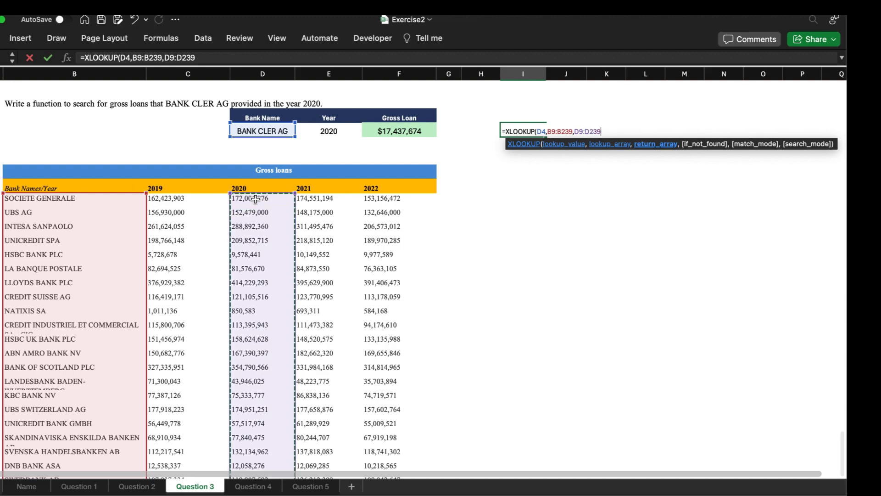
scroll(505, 162, "up", 20)
key("Return")
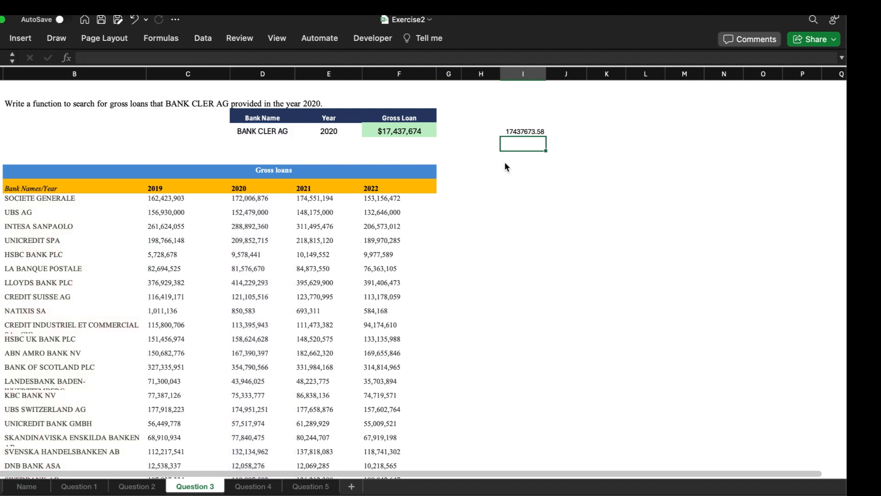
left_click(518, 131)
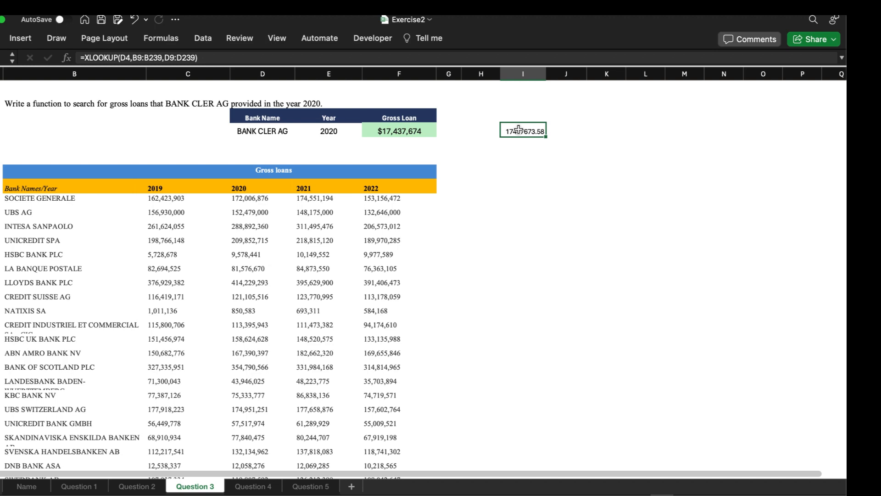